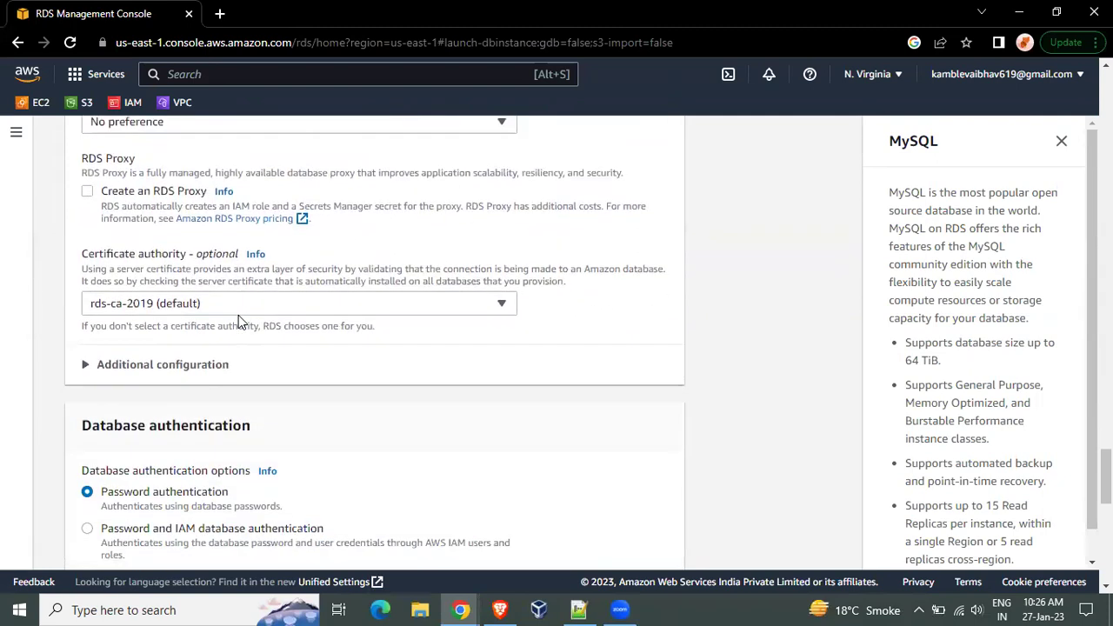
# Try enabling Enhanced monitoring for the new database and check the available monitoring roles.
pyautogui.scroll(-2, 238, 322)
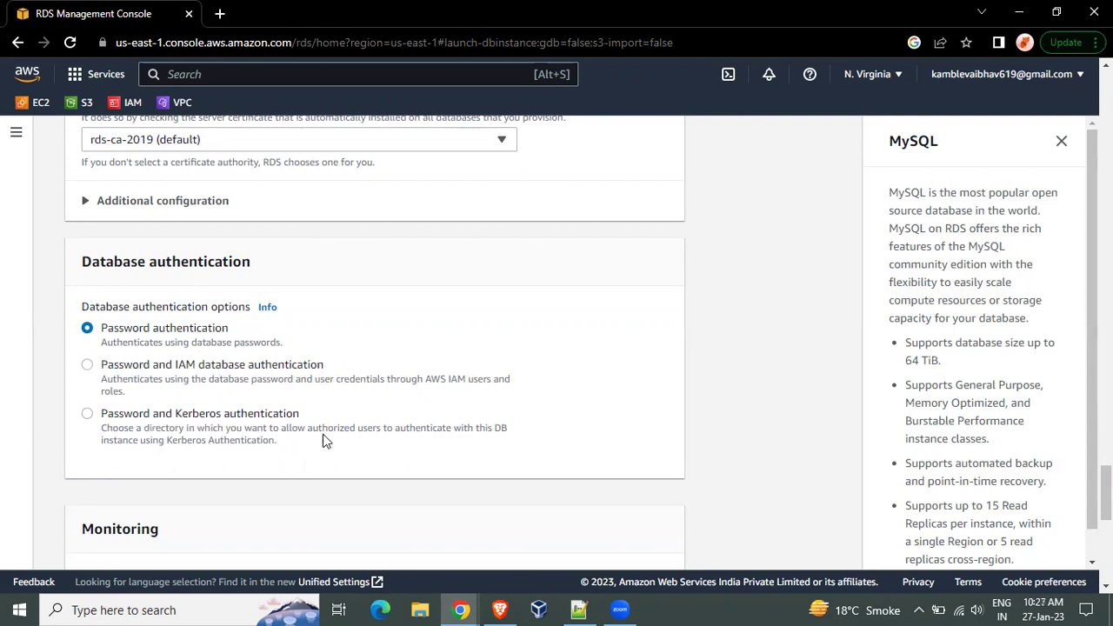
pyautogui.scroll(-4, 160, 358)
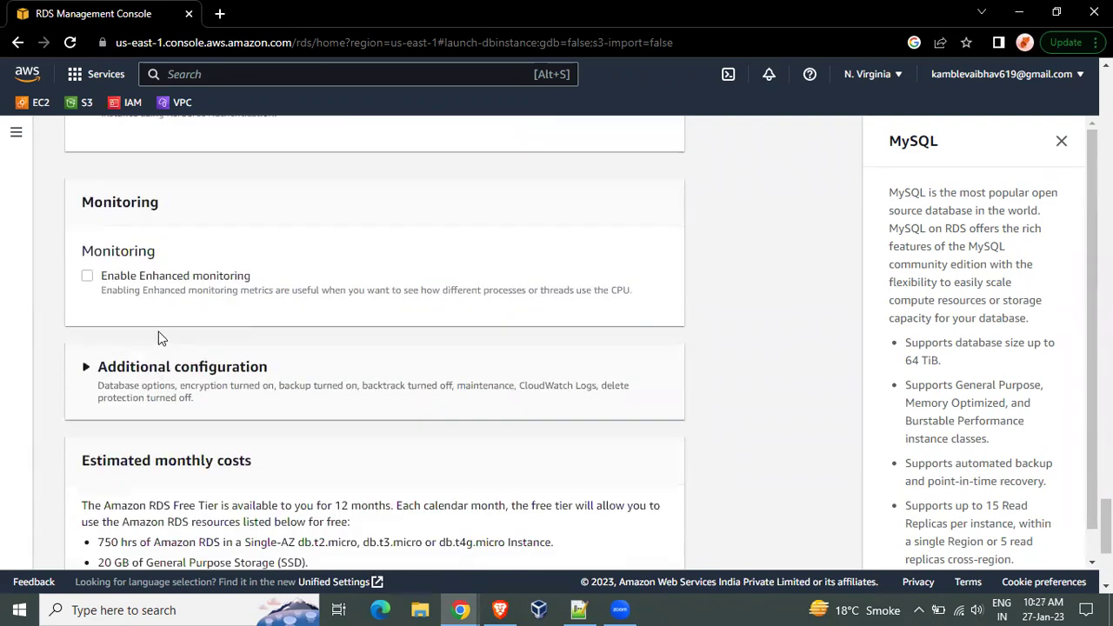
pyautogui.click(87, 277)
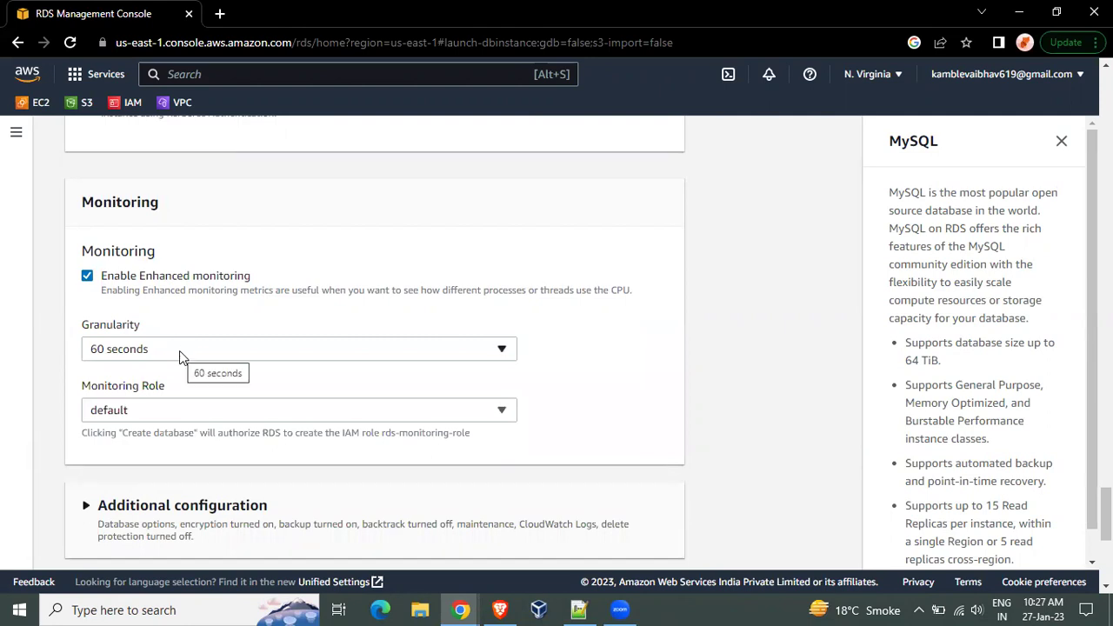
pyautogui.click(167, 414)
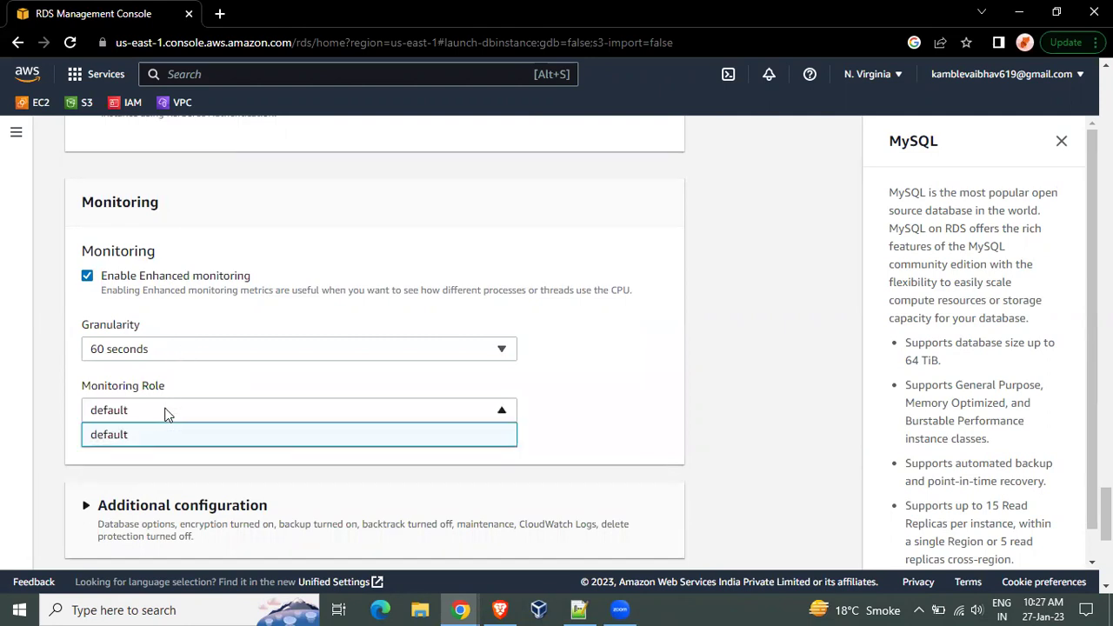
pyautogui.click(167, 413)
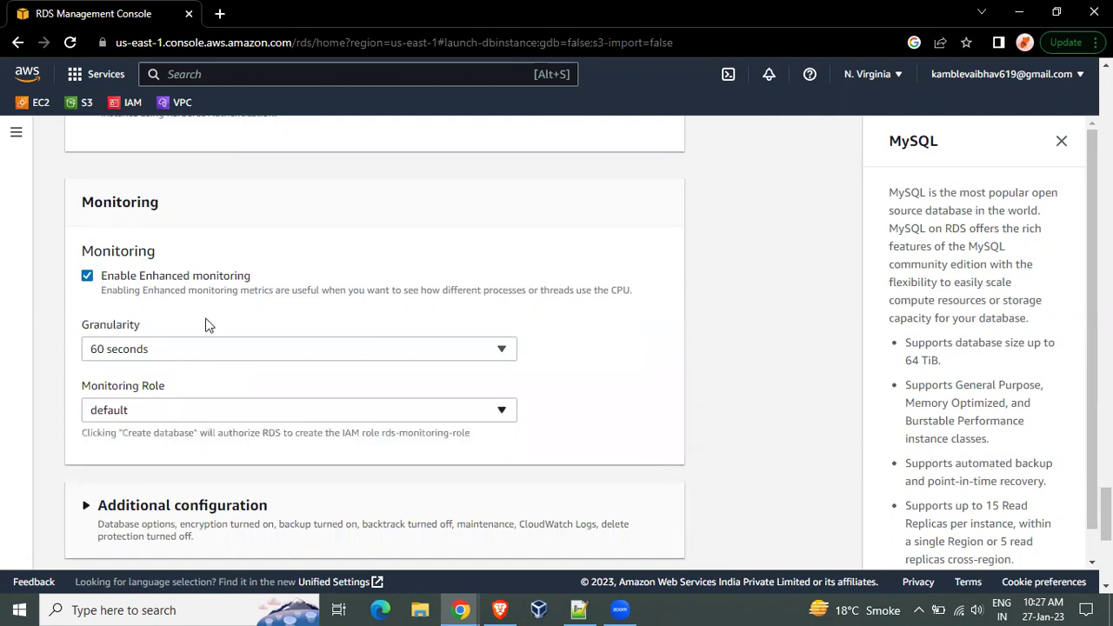
pyautogui.click(130, 277)
# Review the estimated monthly costs and create the MySQL database with the configured settings.
pyautogui.scroll(-2, 212, 270)
pyautogui.scroll(-1, 215, 271)
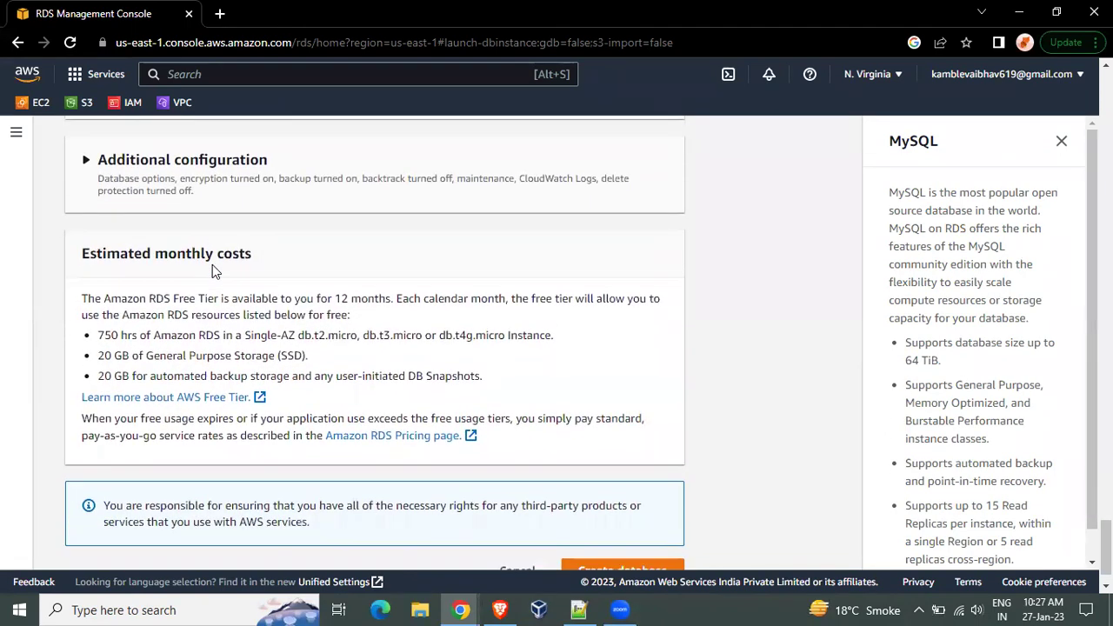
pyautogui.scroll(-1, 214, 269)
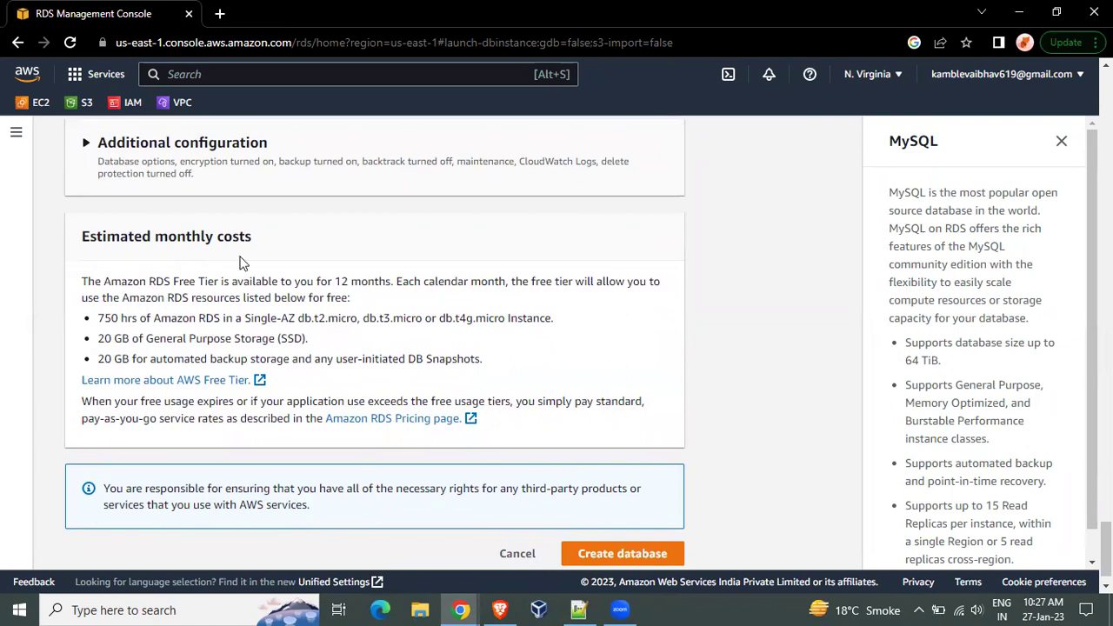
pyautogui.scroll(-1, 182, 337)
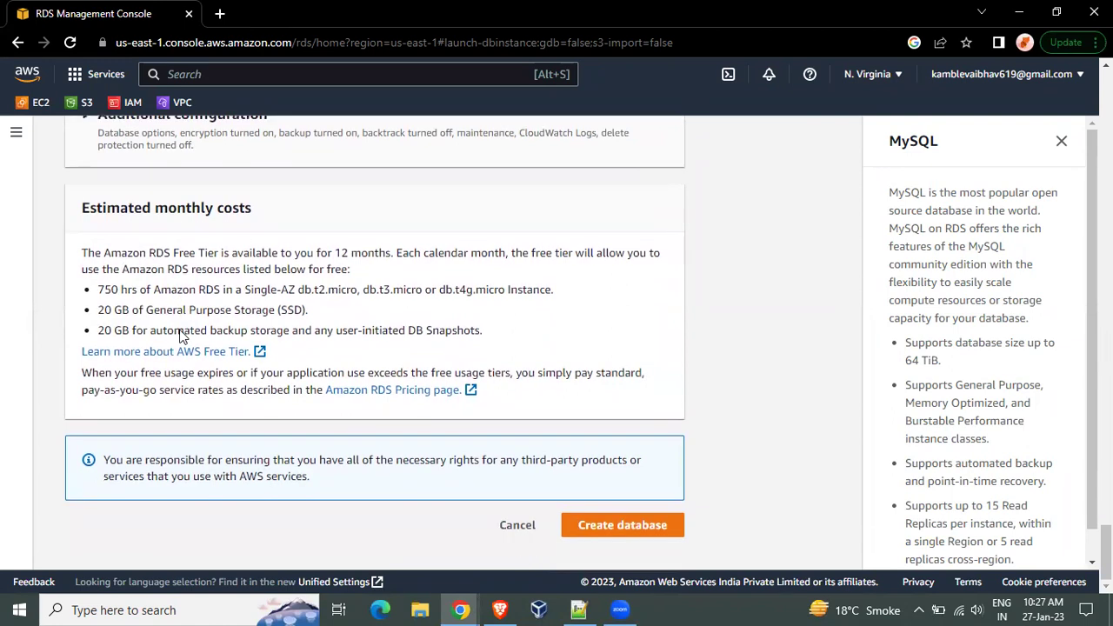
pyautogui.click(591, 520)
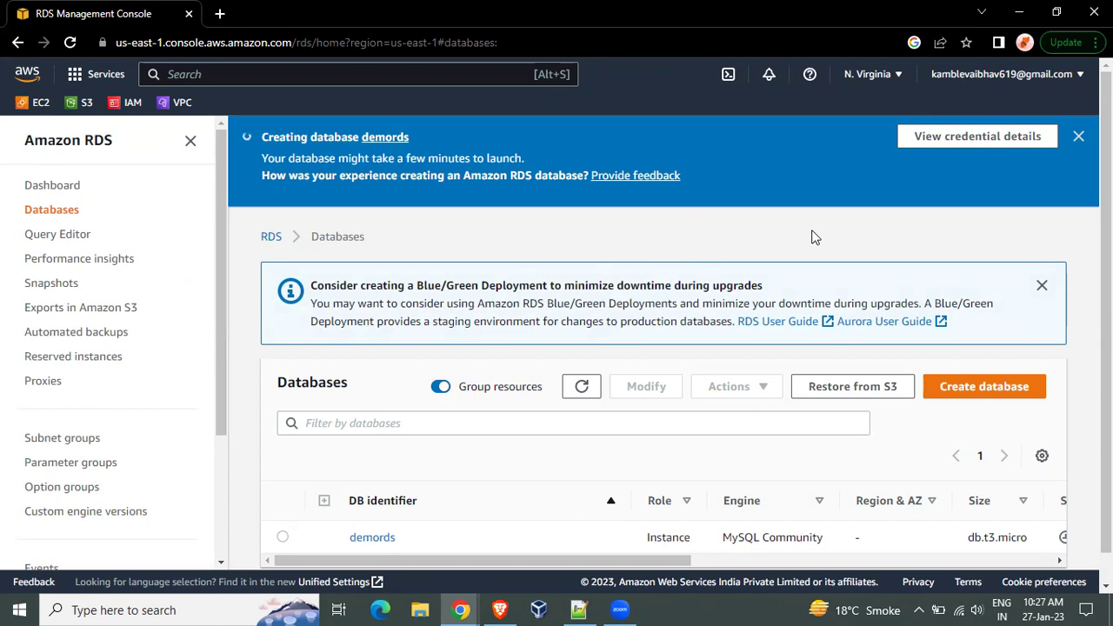
# View the credential details of the new demords database and close them again.
pyautogui.scroll(-1, 809, 236)
pyautogui.scroll(1, 958, 166)
pyautogui.click(980, 139)
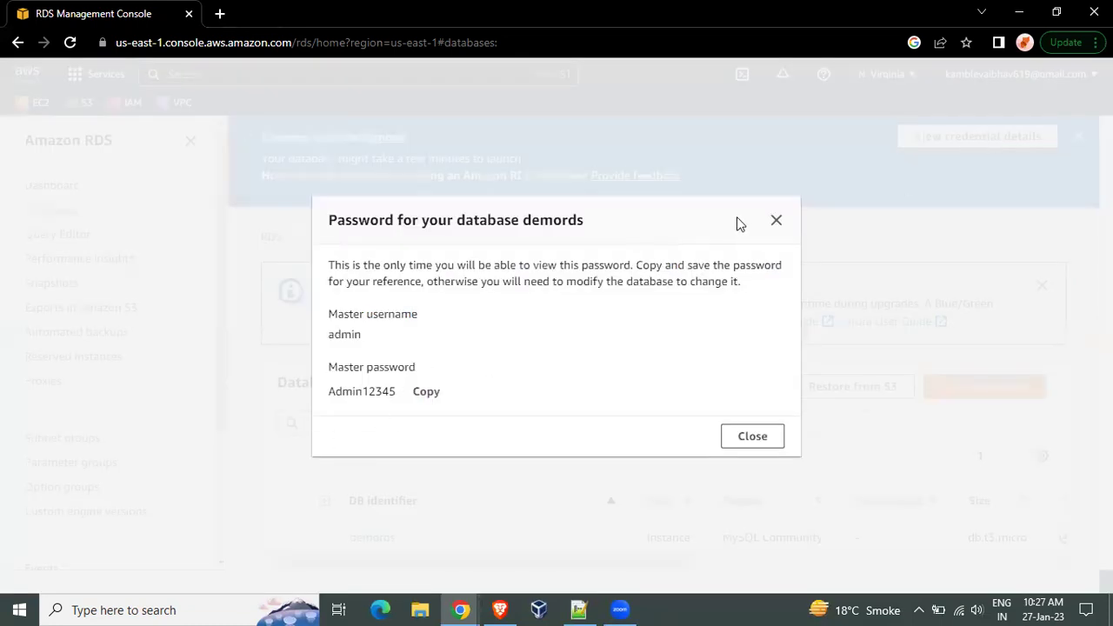
pyautogui.click(755, 434)
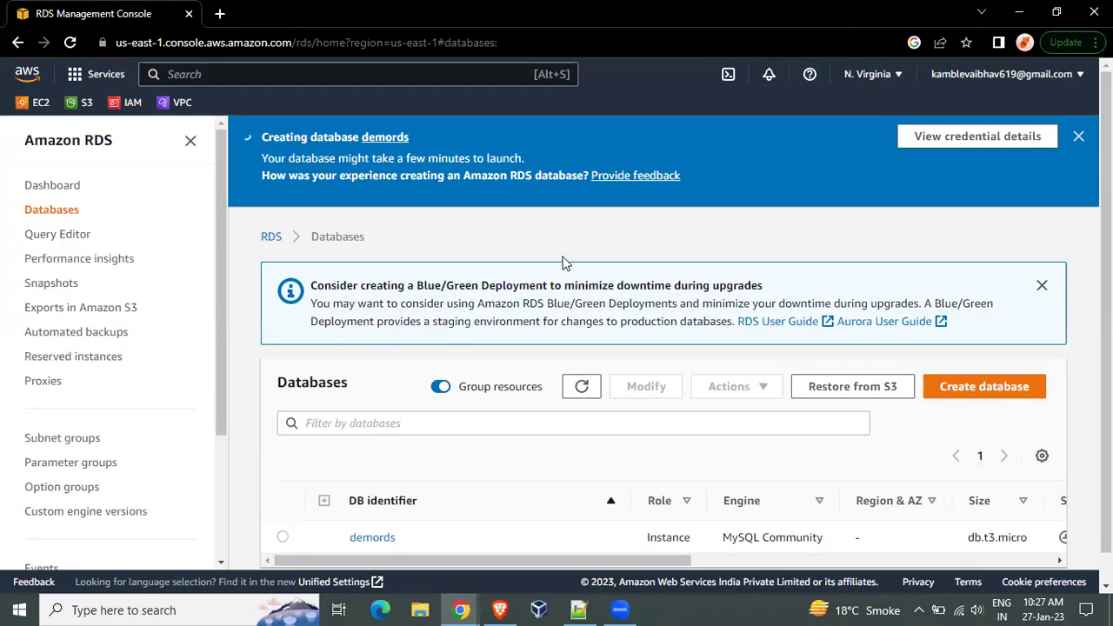
# Dismiss the Blue/Green Deployment notice and refresh the databases list.
pyautogui.scroll(-1, 412, 205)
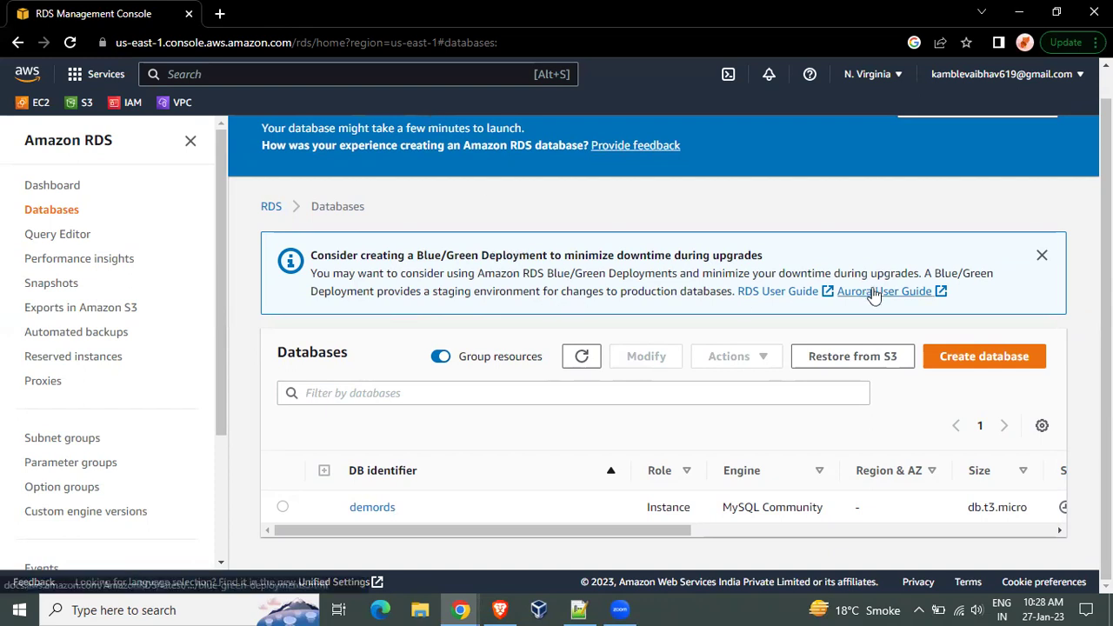
pyautogui.click(1042, 255)
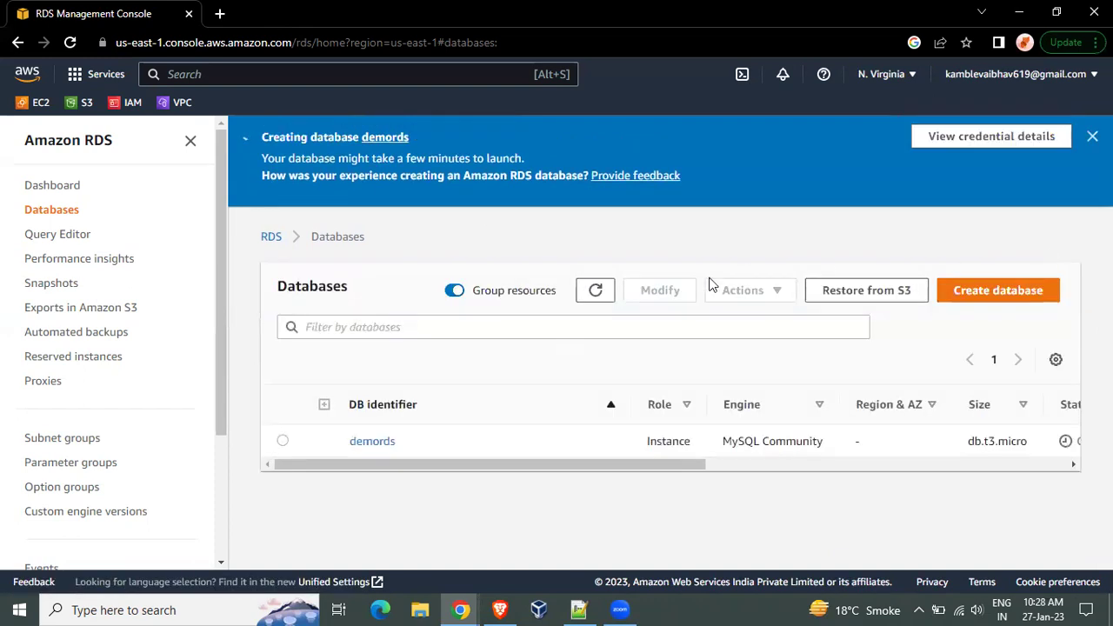
pyautogui.click(585, 293)
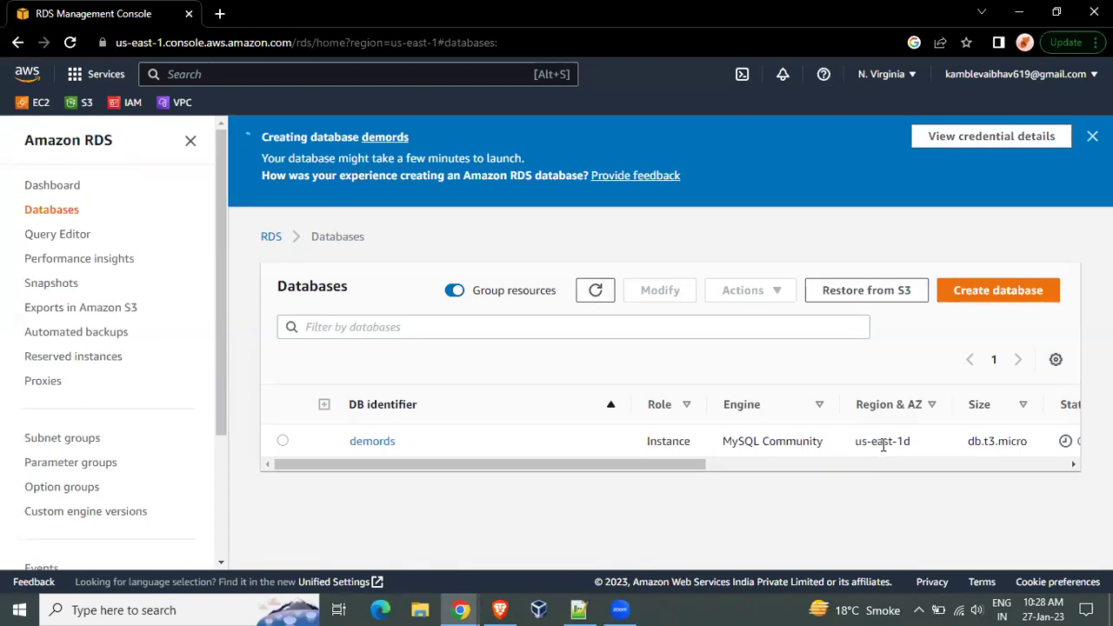
# Check the size and status columns of the demords database and refresh the list again.
pyautogui.moveTo(666, 465); pyautogui.dragTo(757, 472)
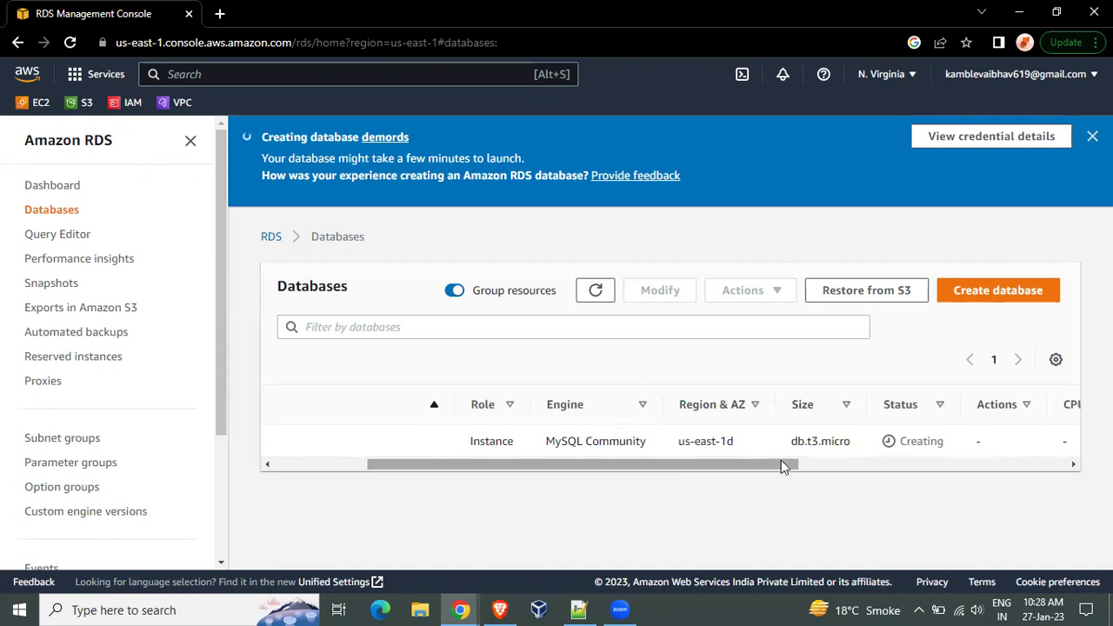
pyautogui.moveTo(790, 467); pyautogui.dragTo(815, 467)
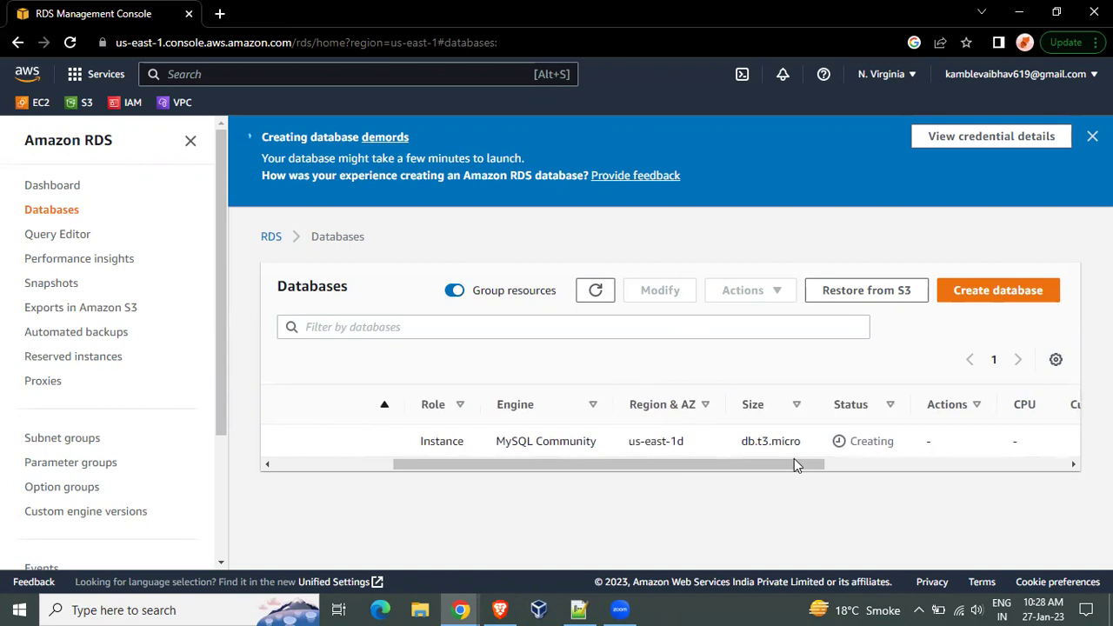
pyautogui.moveTo(791, 465); pyautogui.dragTo(611, 508)
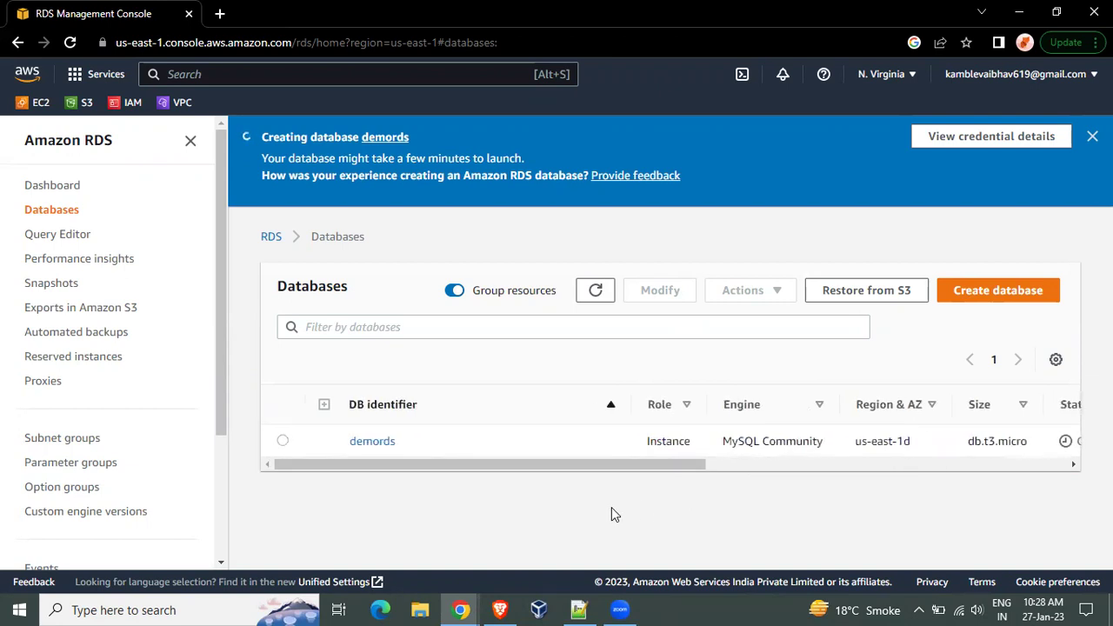
pyautogui.click(599, 294)
# Open the demords database details and examine its summary, connectivity and security settings, security group rules and replication.
pyautogui.click(372, 442)
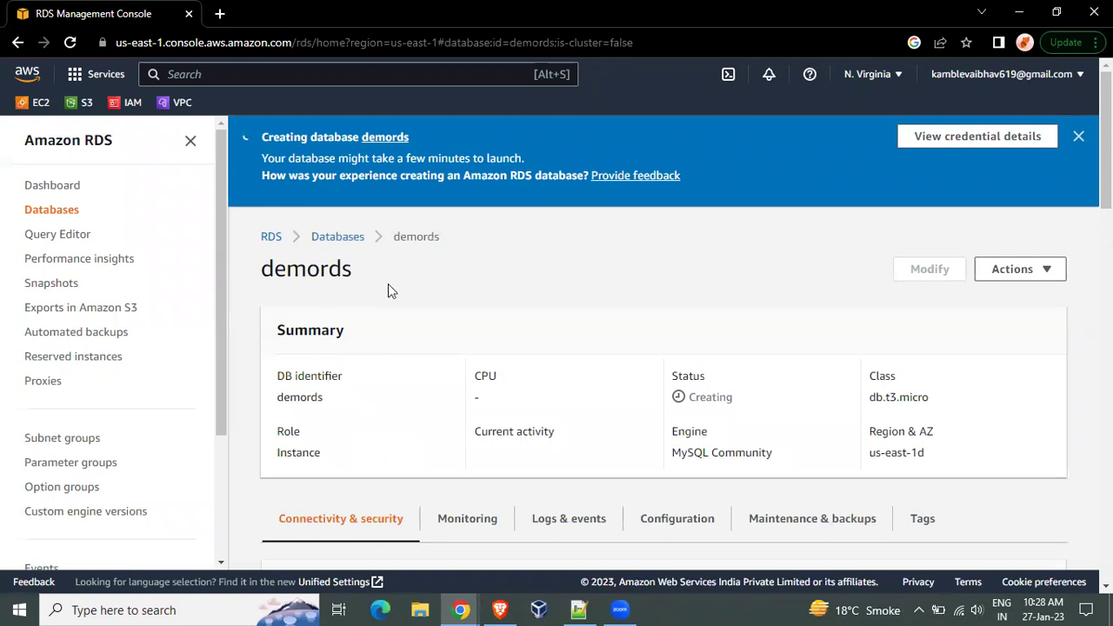
pyautogui.scroll(-2, 438, 336)
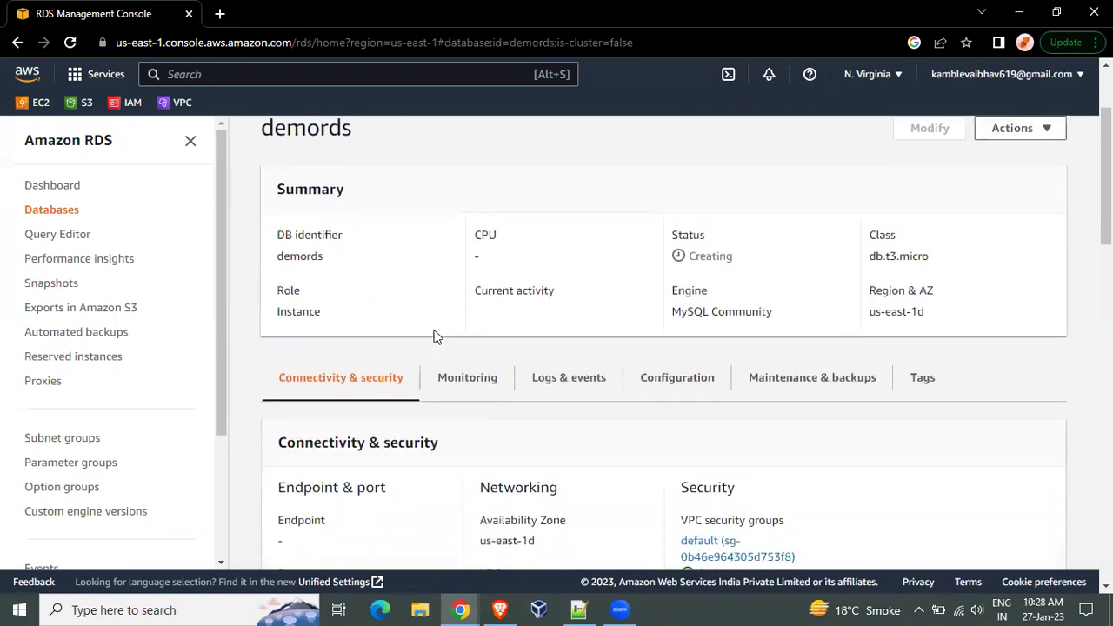
pyautogui.scroll(-1, 437, 336)
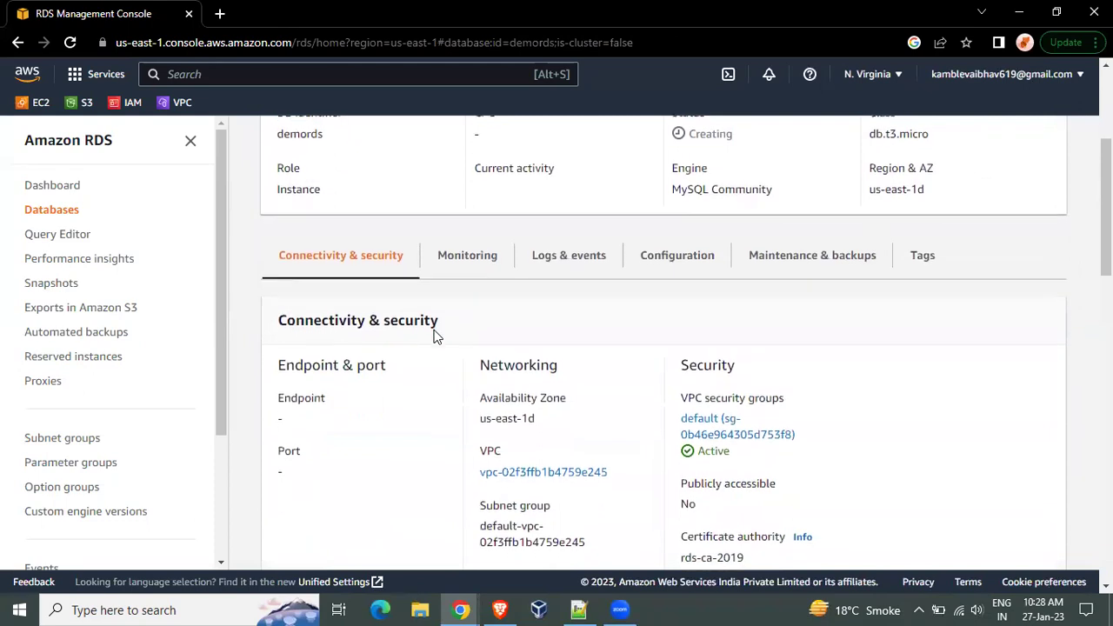
pyautogui.scroll(-1, 437, 335)
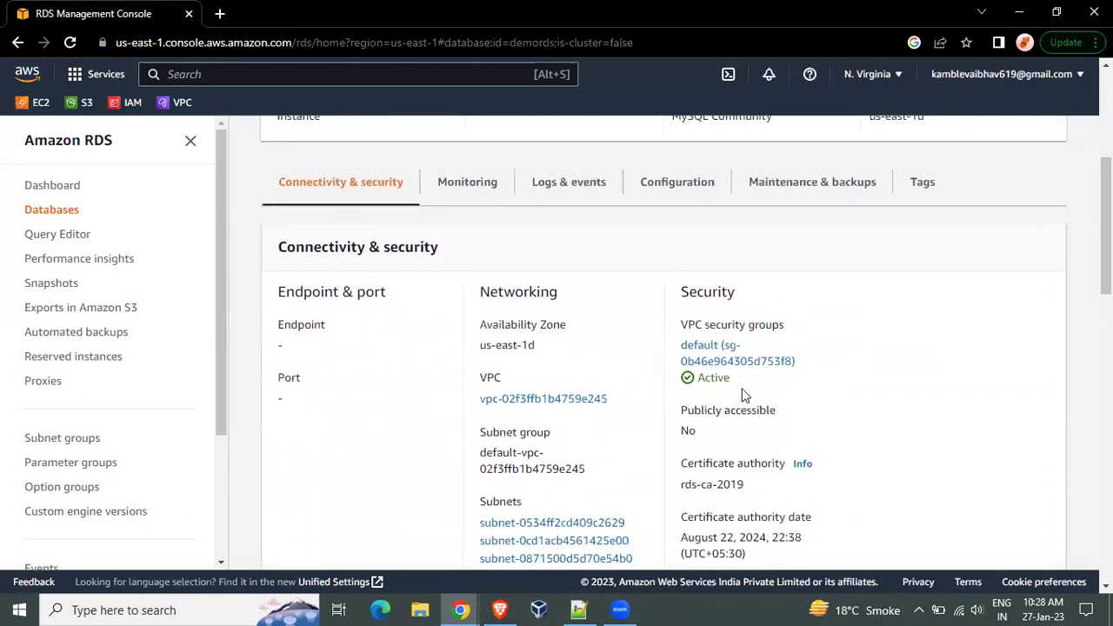
pyautogui.scroll(-1, 743, 396)
pyautogui.scroll(-1, 743, 395)
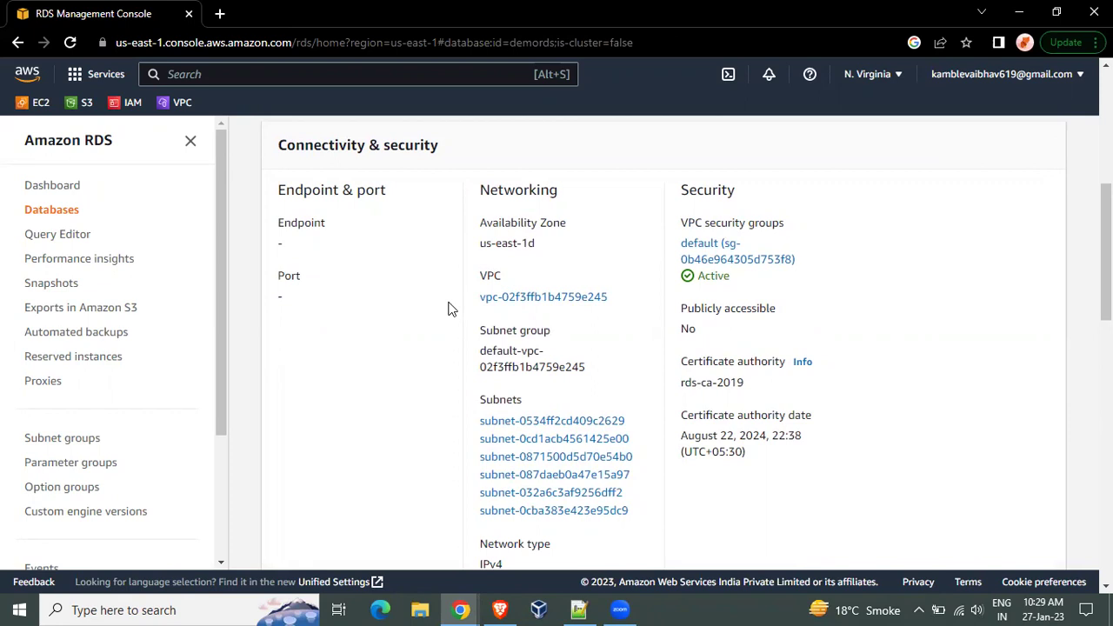
pyautogui.scroll(-1, 448, 308)
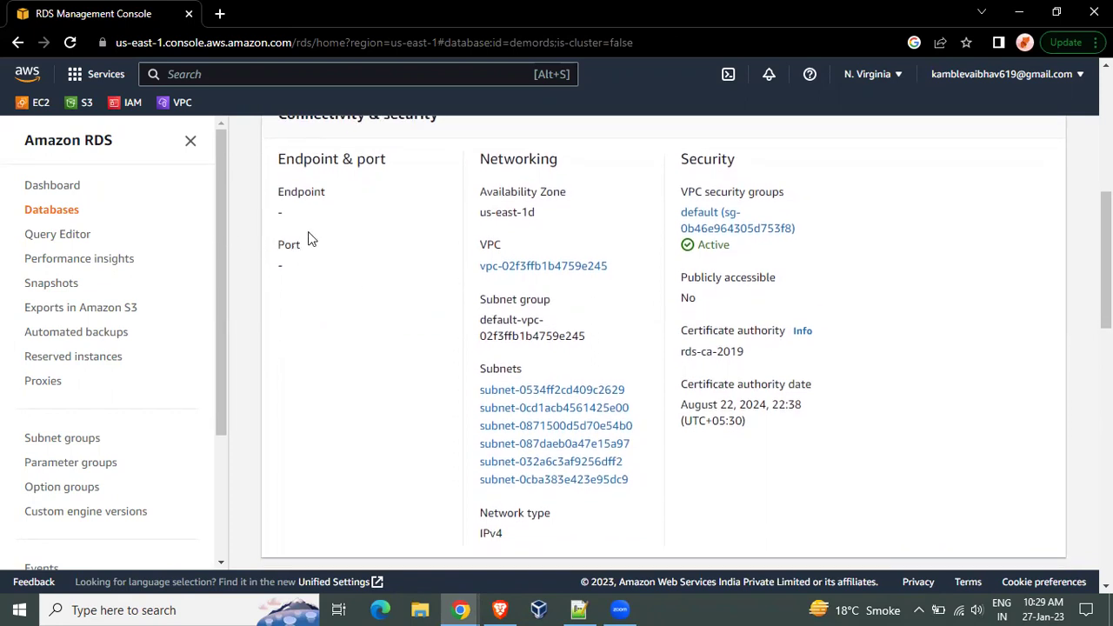
pyautogui.scroll(-3, 315, 283)
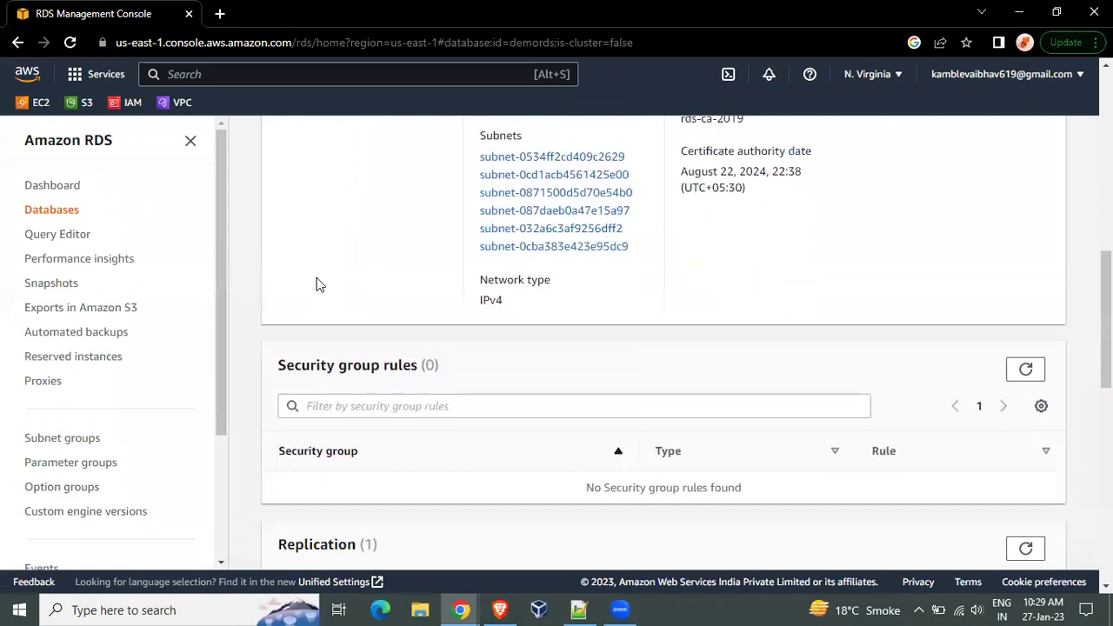
pyautogui.scroll(-2, 479, 321)
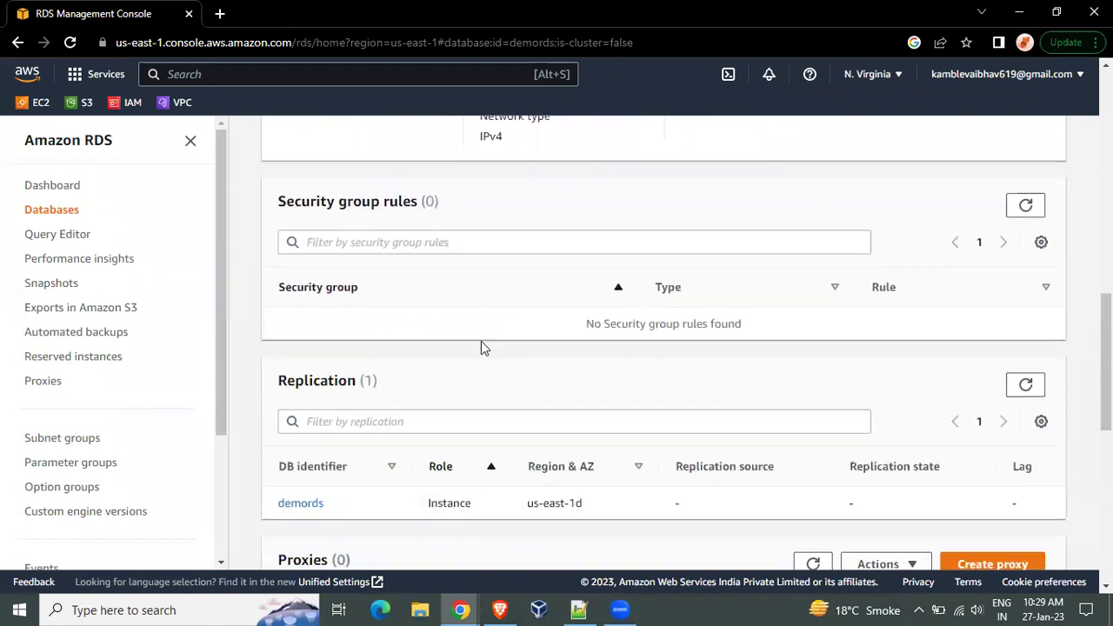
pyautogui.scroll(-4, 484, 347)
pyautogui.scroll(7, 483, 346)
pyautogui.scroll(8, 483, 347)
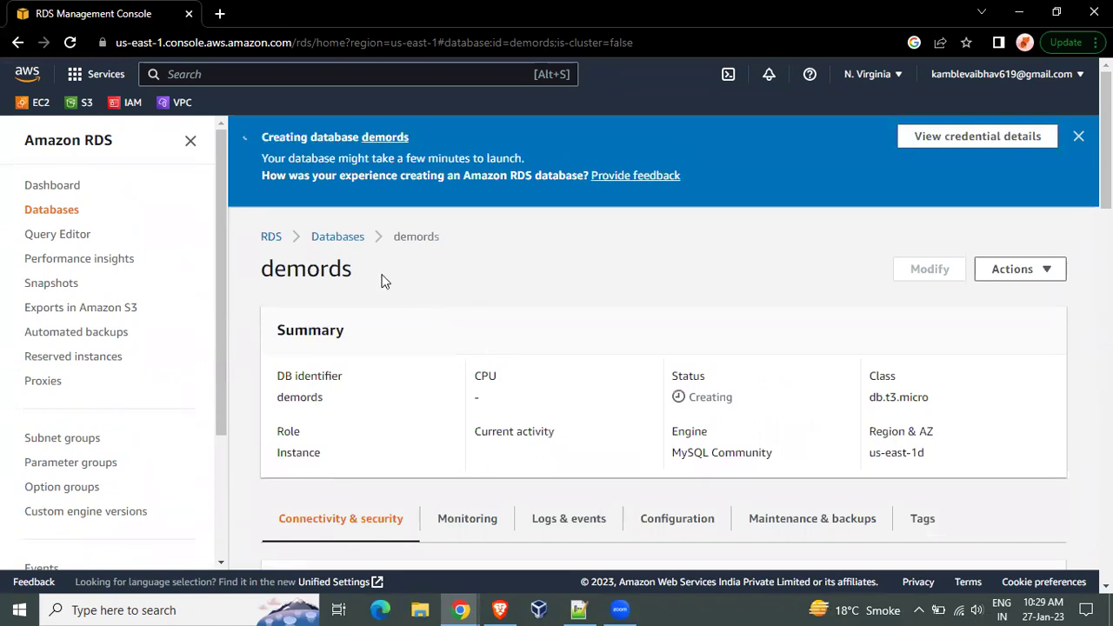
# Examine the CloudWatch monitoring graphs of the demords database, from CPU utilization to read IOPS.
pyautogui.scroll(-1, 447, 293)
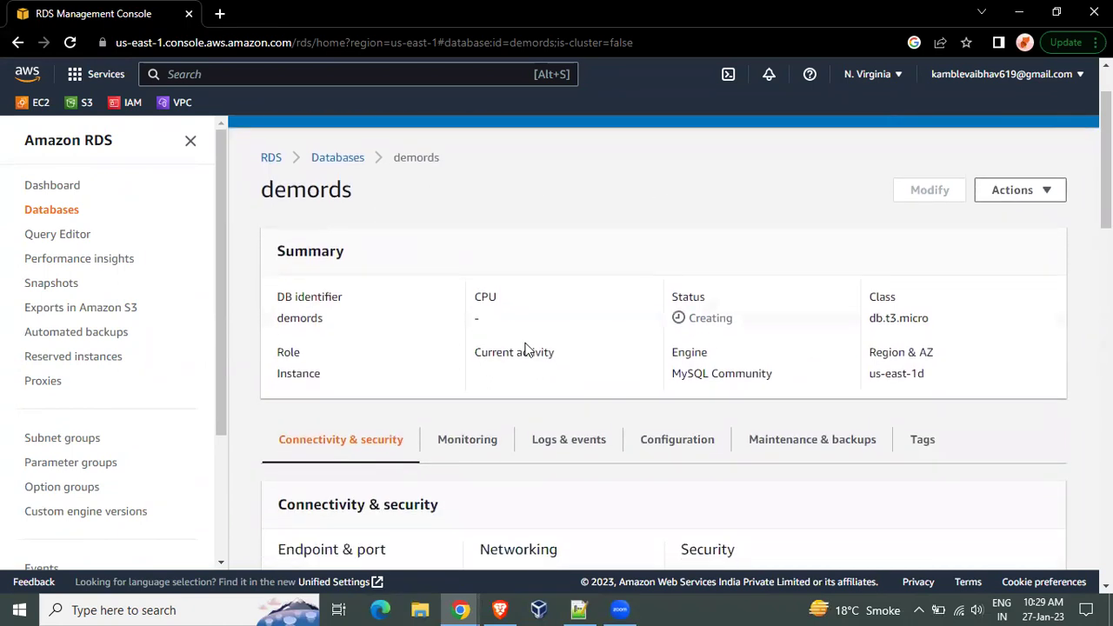
pyautogui.click(479, 436)
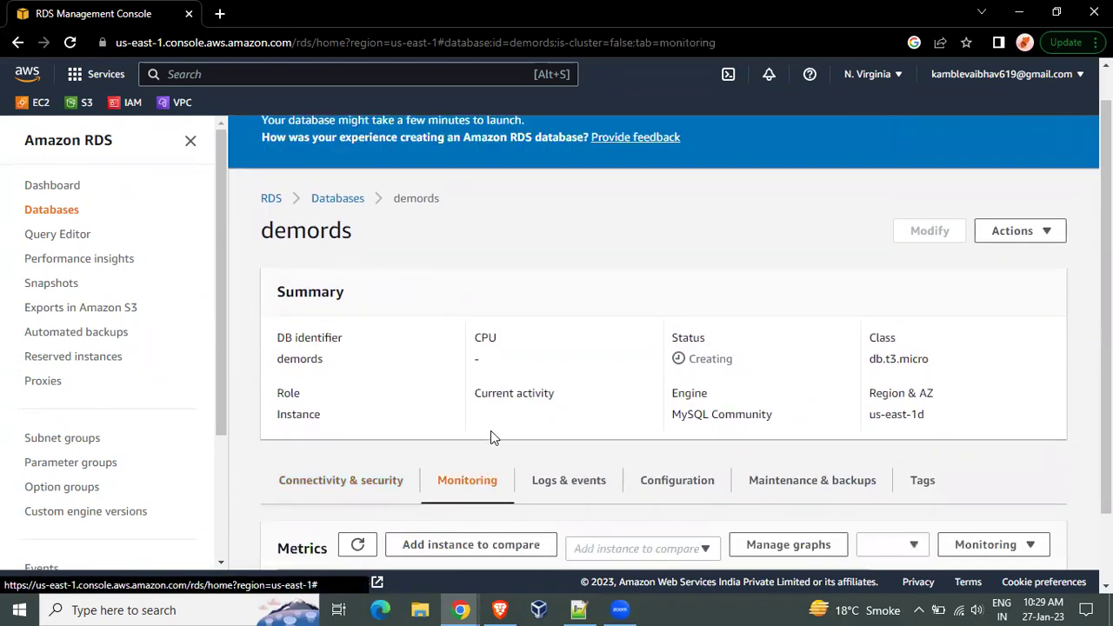
pyautogui.scroll(-1, 579, 464)
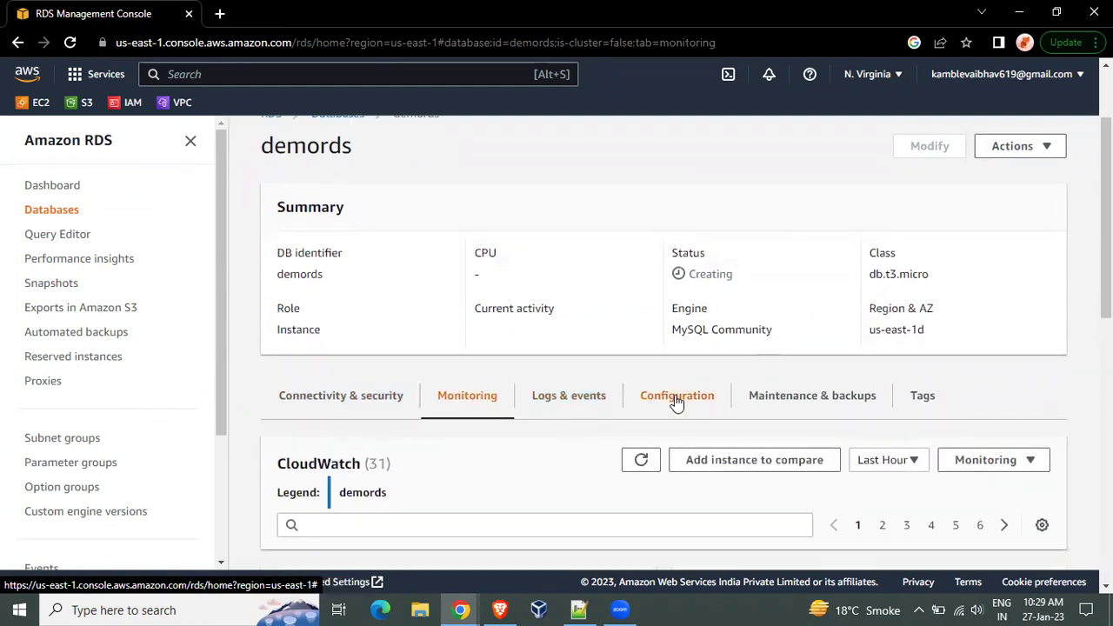
pyautogui.scroll(-3, 675, 398)
pyautogui.scroll(-1, 675, 400)
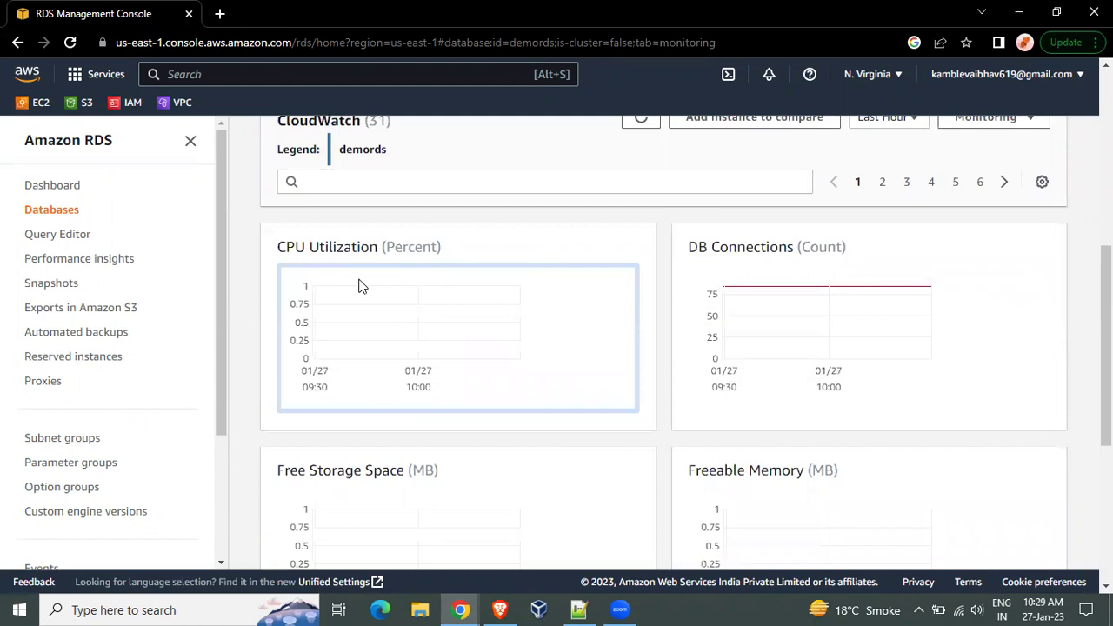
pyautogui.scroll(-4, 833, 358)
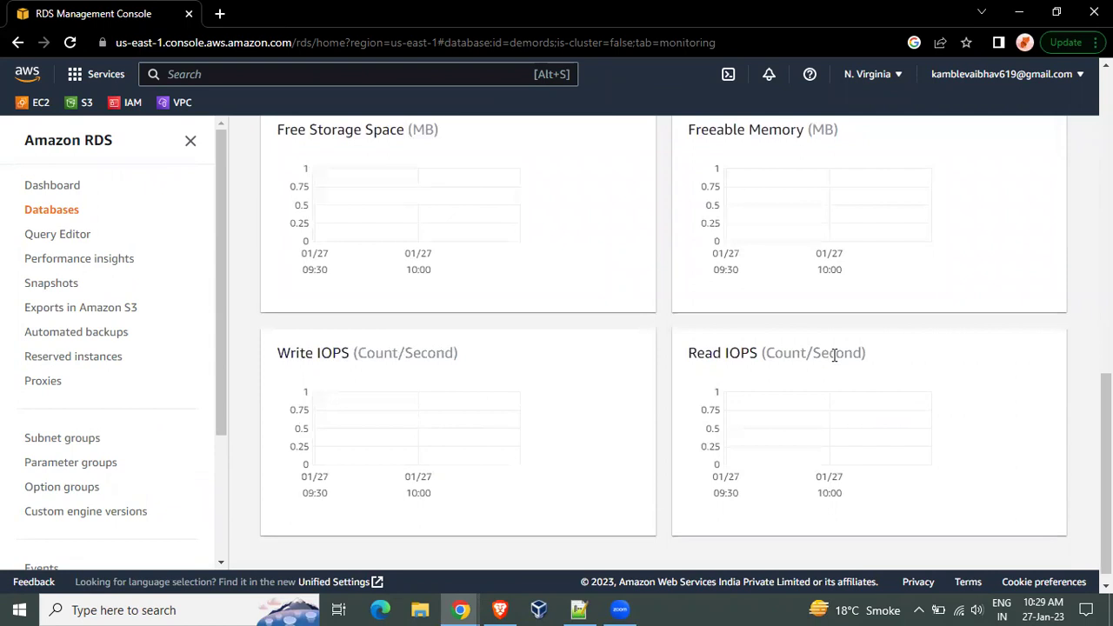
pyautogui.scroll(-1, 833, 354)
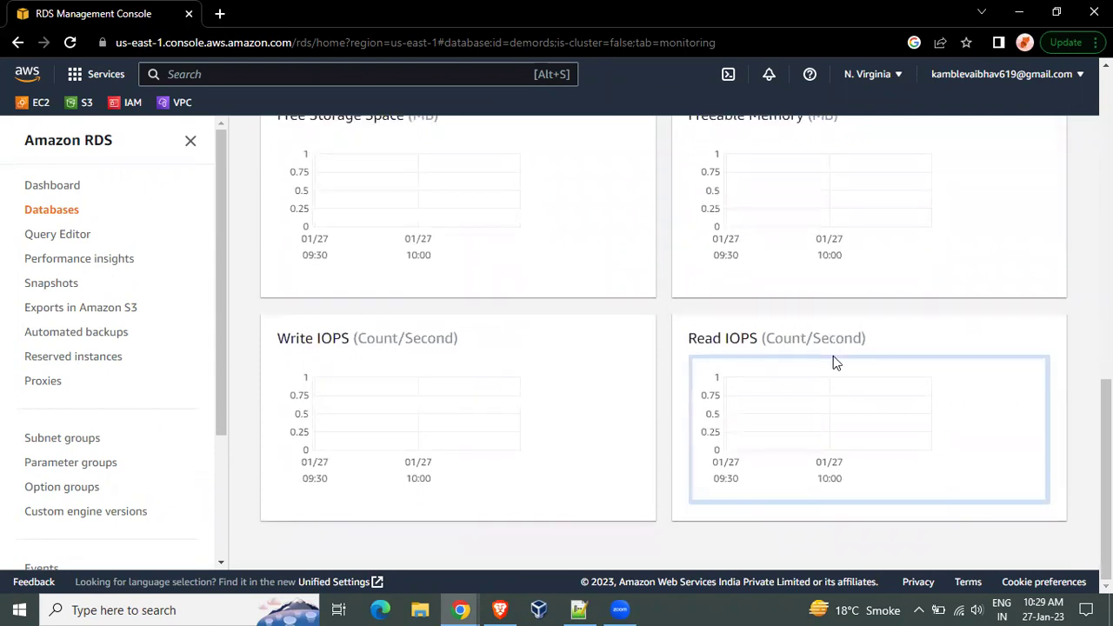
pyautogui.scroll(4, 832, 355)
pyautogui.scroll(3, 833, 359)
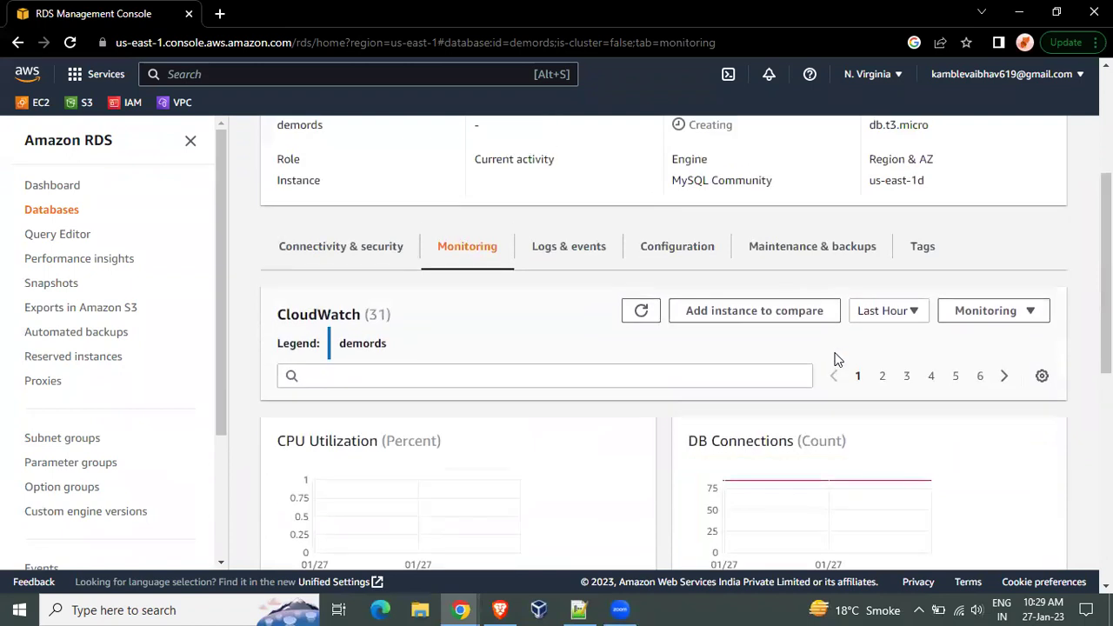
# Look through the demords database's logs and events, configuration, and maintenance and backups sections.
pyautogui.click(606, 254)
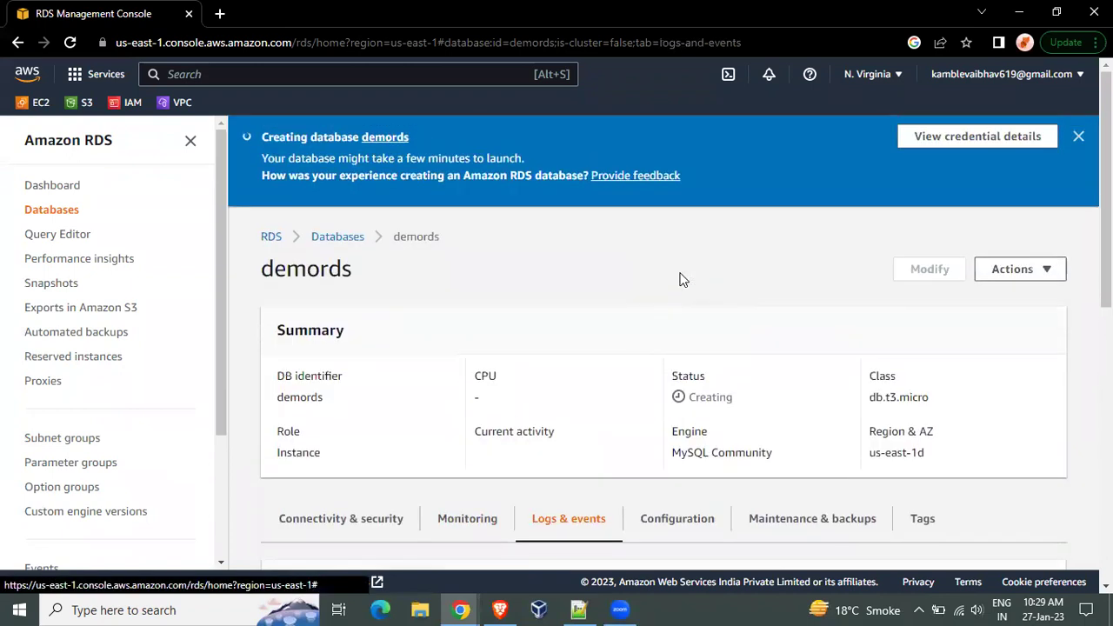
pyautogui.scroll(-1, 679, 426)
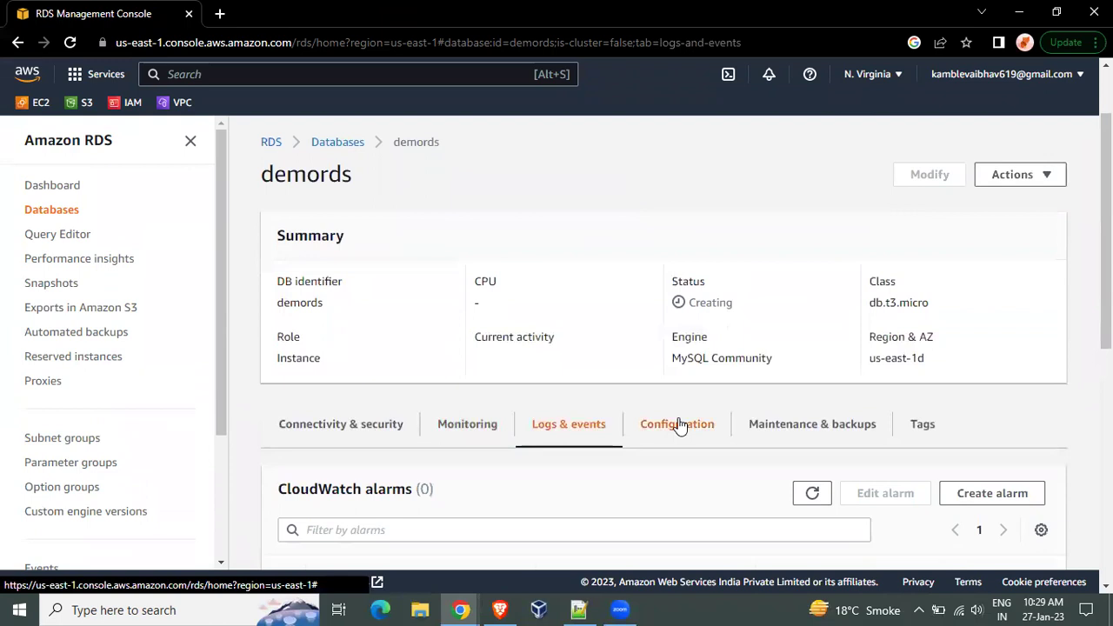
pyautogui.click(680, 426)
pyautogui.click(793, 428)
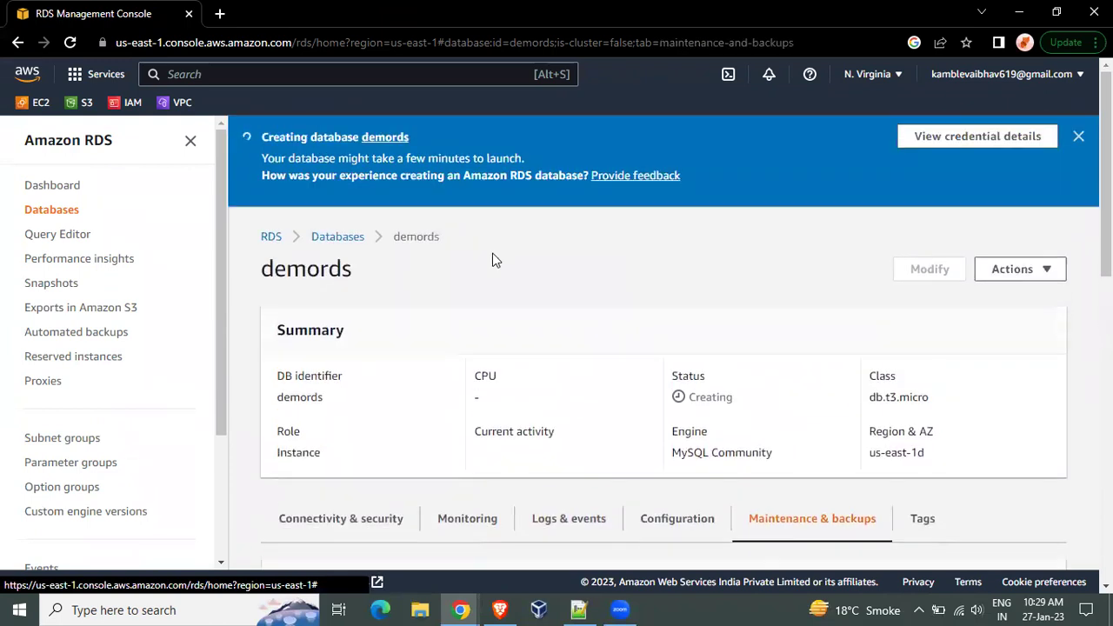
# View the RDS dashboard's resource usage, then return to the databases list and refresh it.
pyautogui.click(269, 243)
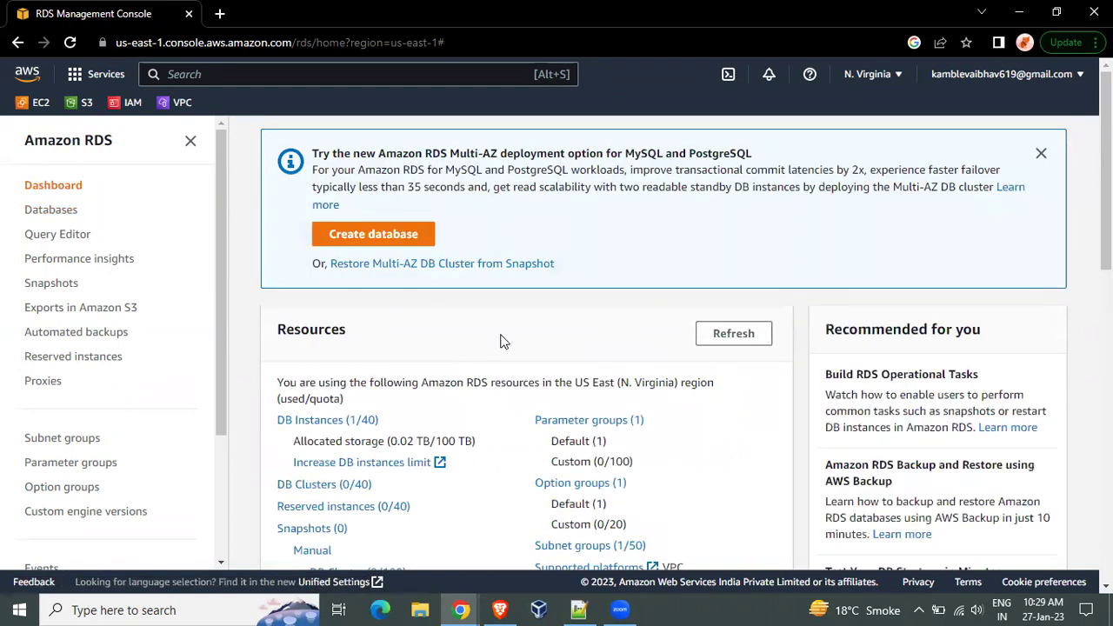
pyautogui.scroll(-1, 501, 337)
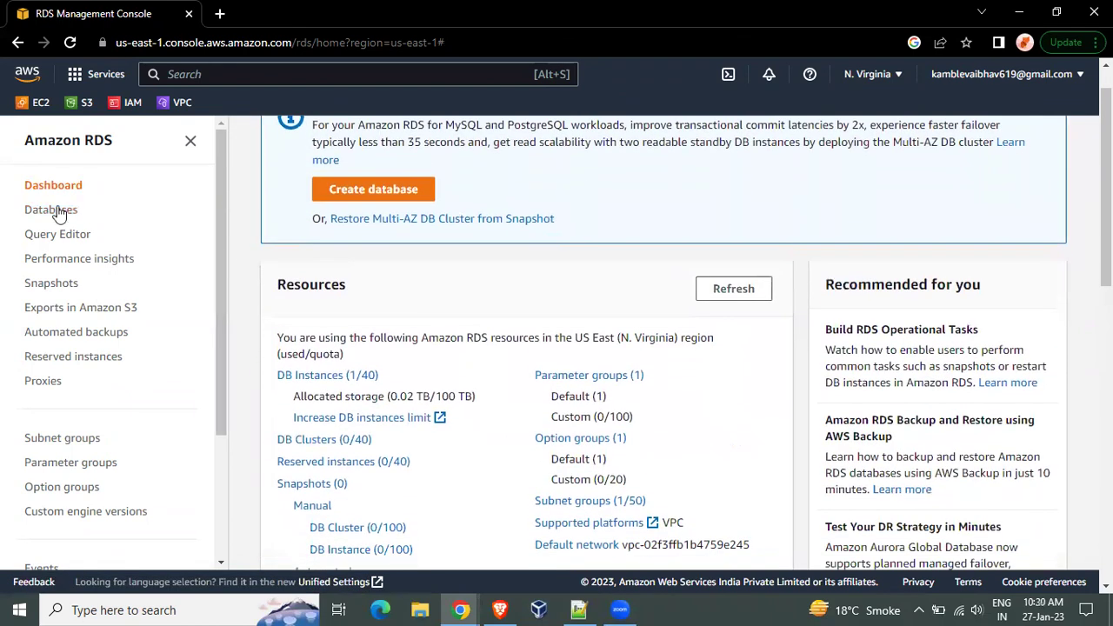
pyautogui.click(48, 216)
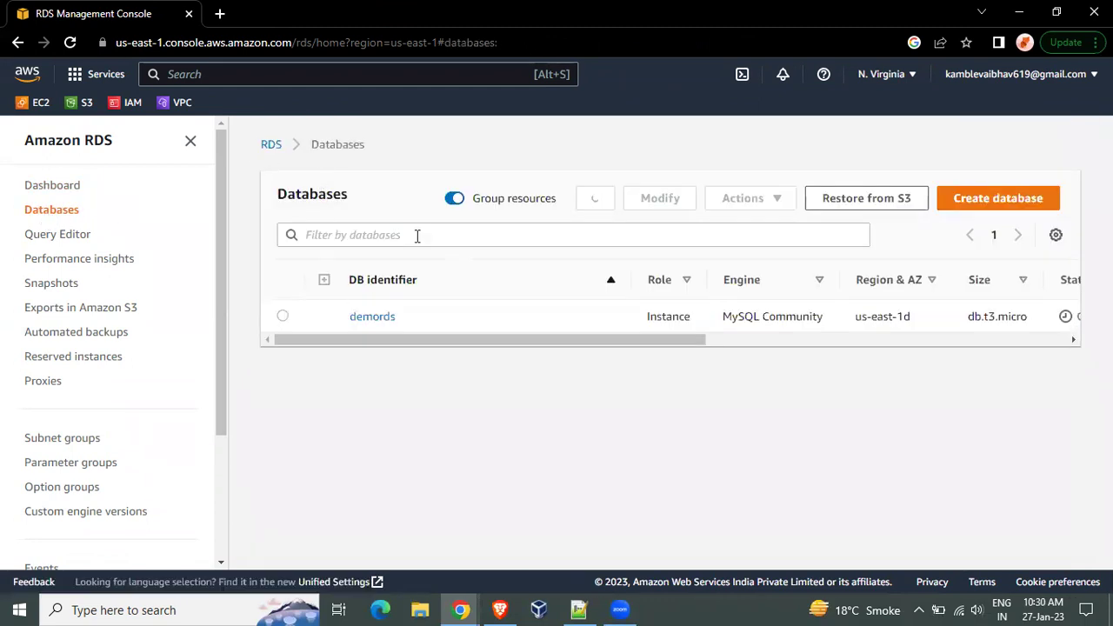
pyautogui.click(596, 199)
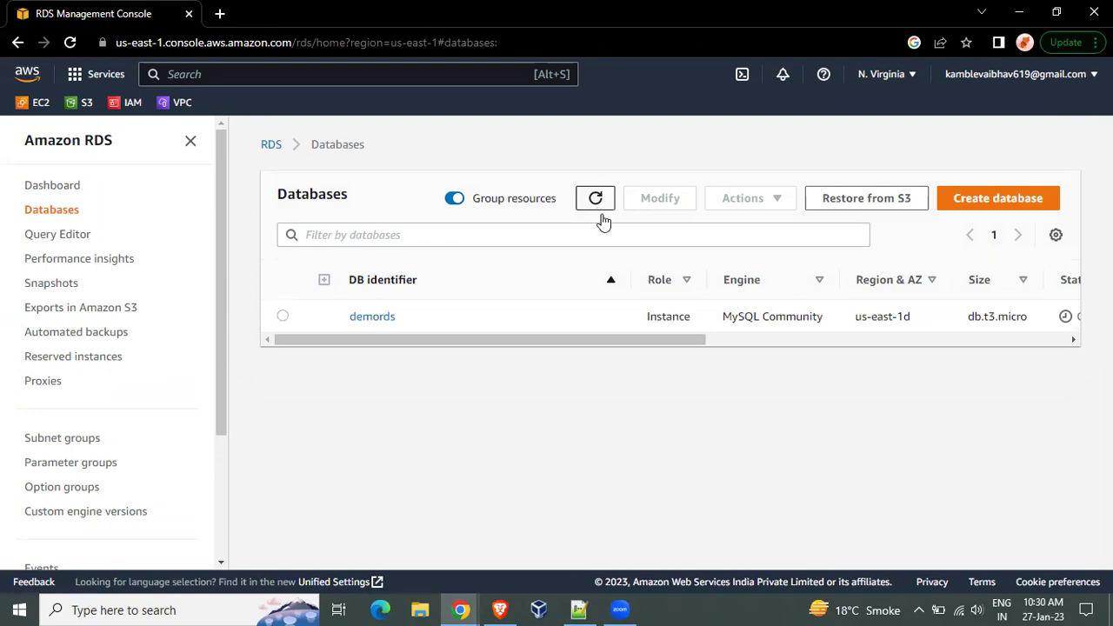
# Check the demords row's status, actions, CPU, current activity and maintenance columns in the databases list.
pyautogui.moveTo(587, 340); pyautogui.dragTo(746, 332)
pyautogui.doubleClick(727, 317)
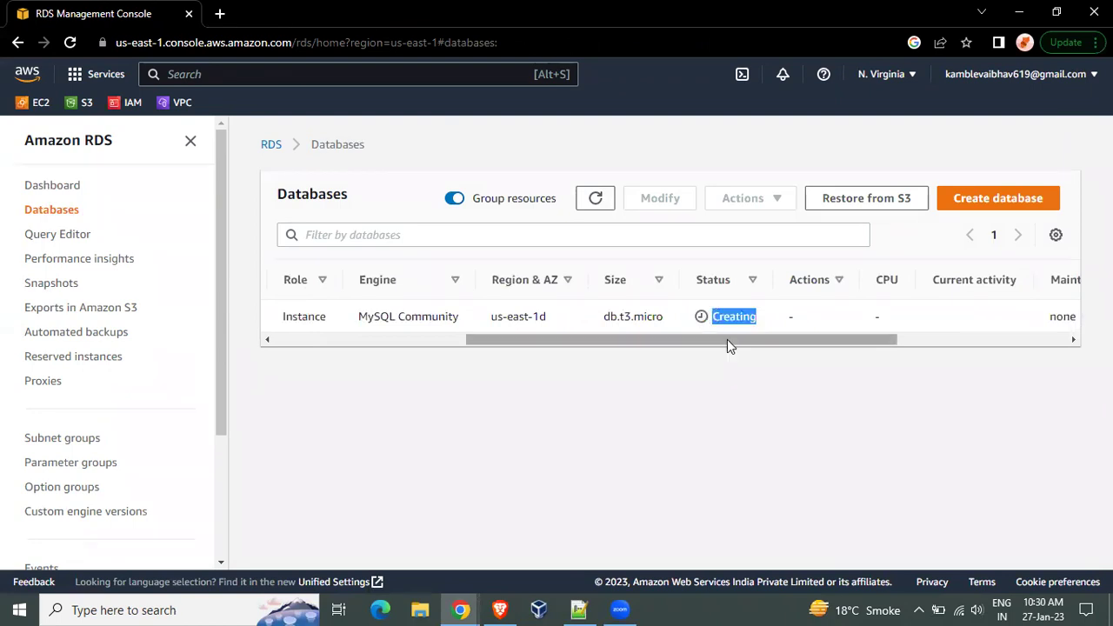
pyautogui.moveTo(738, 346); pyautogui.dragTo(704, 403)
pyautogui.click(735, 347)
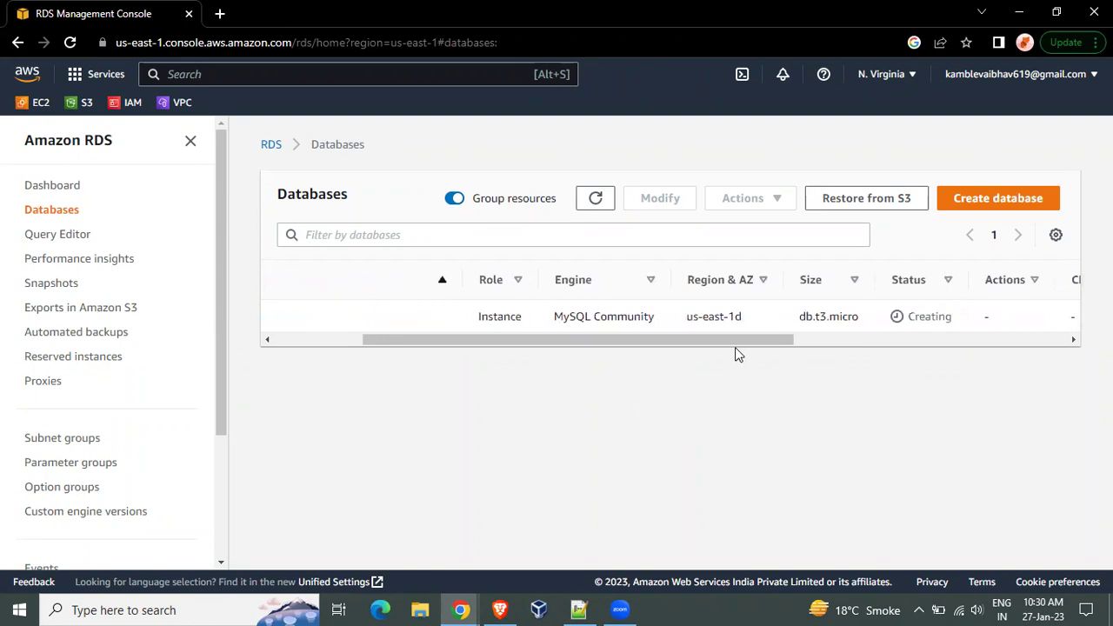
pyautogui.moveTo(740, 340); pyautogui.dragTo(919, 350)
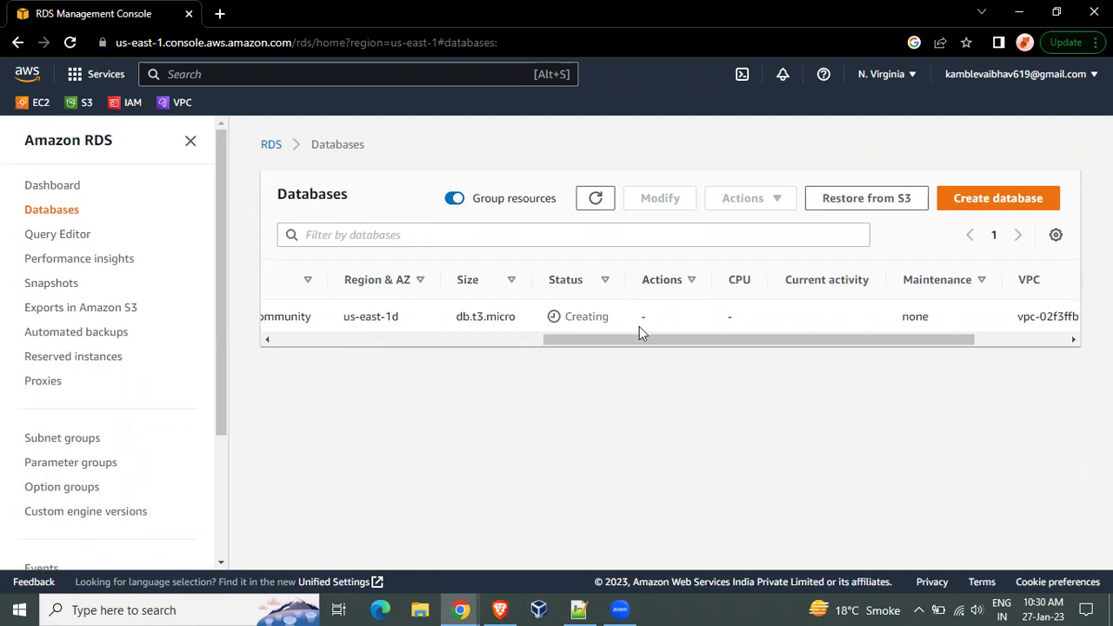
pyautogui.moveTo(636, 340); pyautogui.dragTo(581, 352)
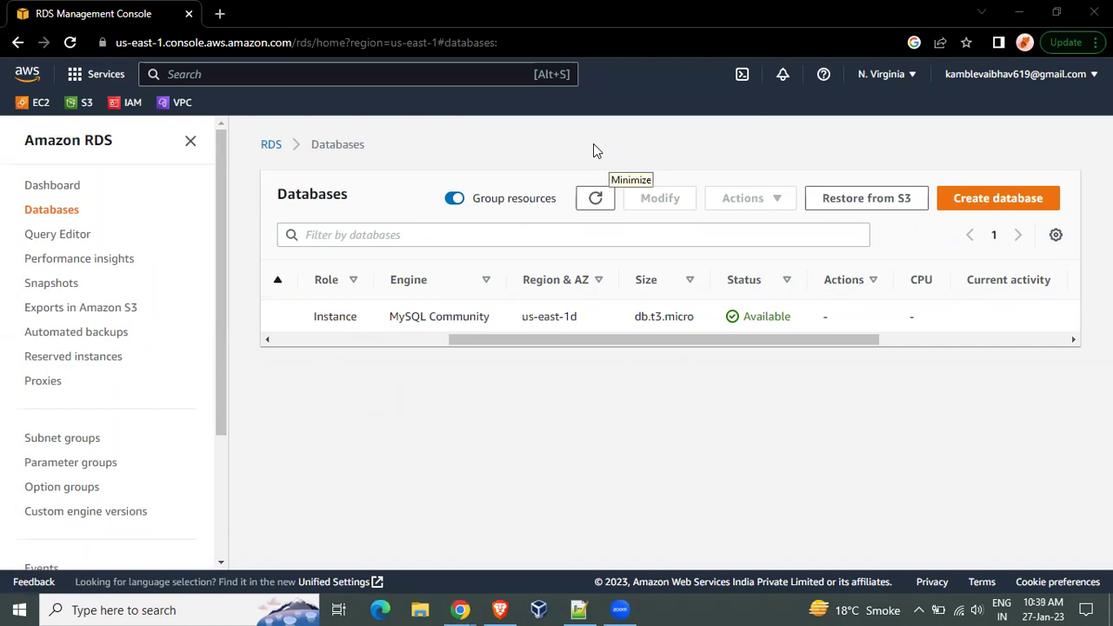
pyautogui.moveTo(581, 339); pyautogui.dragTo(616, 351)
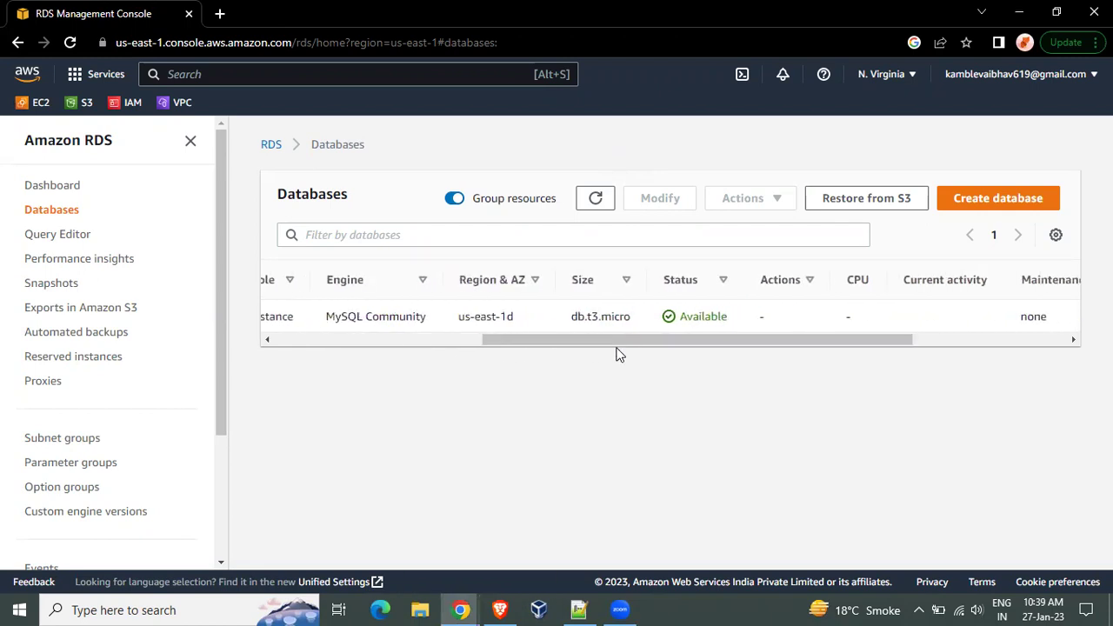
# Select the demords database and review the actions available for it without running any.
pyautogui.moveTo(603, 350); pyautogui.dragTo(310, 335)
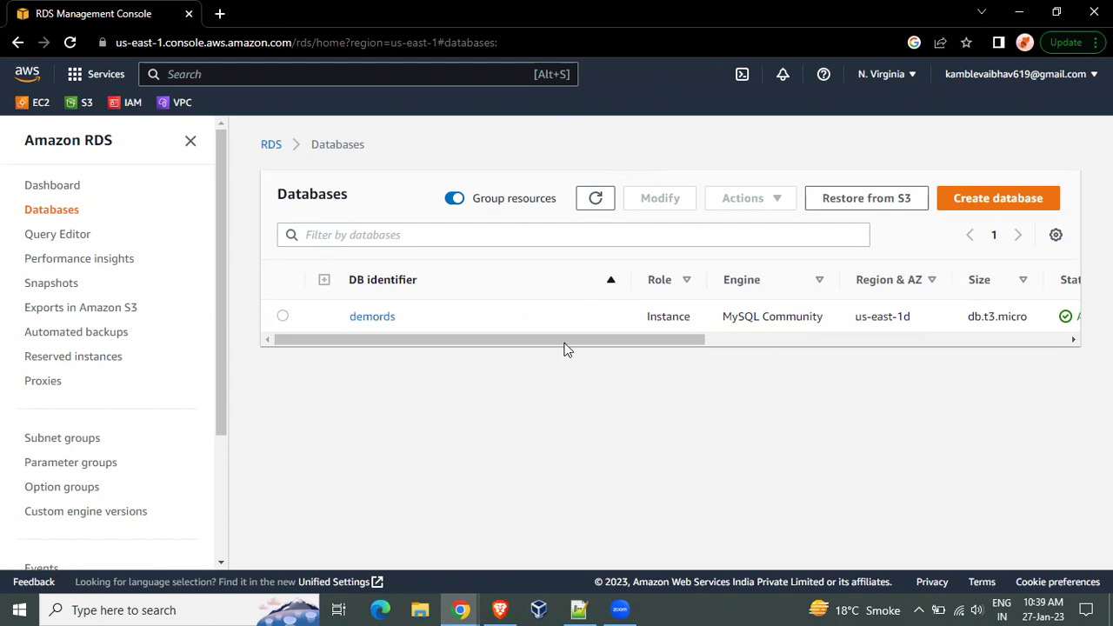
pyautogui.moveTo(507, 339); pyautogui.dragTo(278, 331)
pyautogui.click(280, 321)
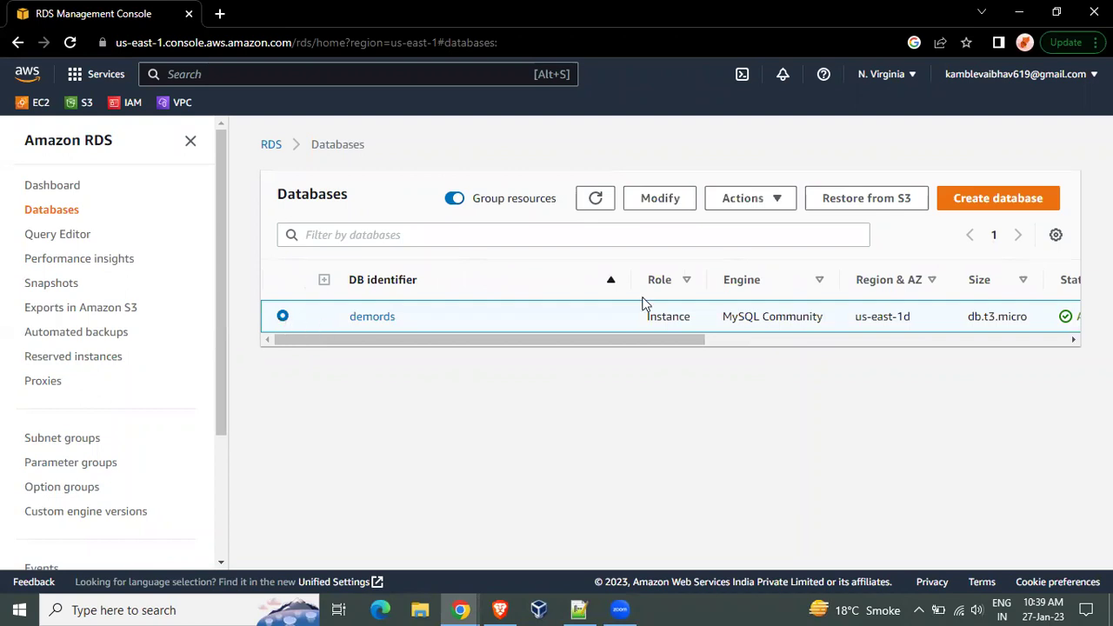
pyautogui.click(745, 198)
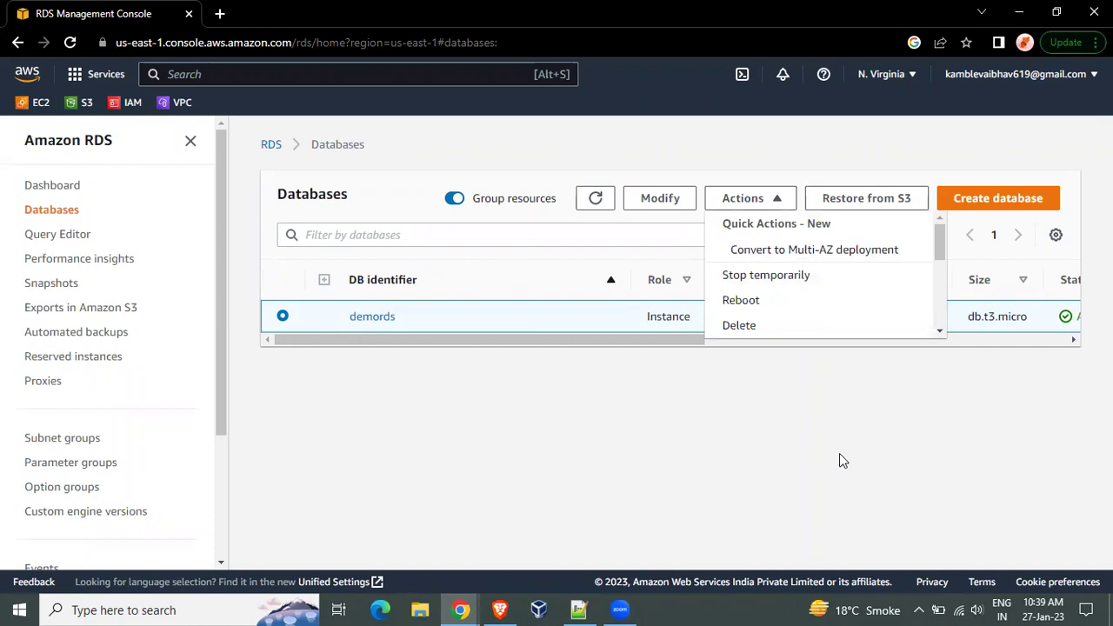
pyautogui.click(780, 455)
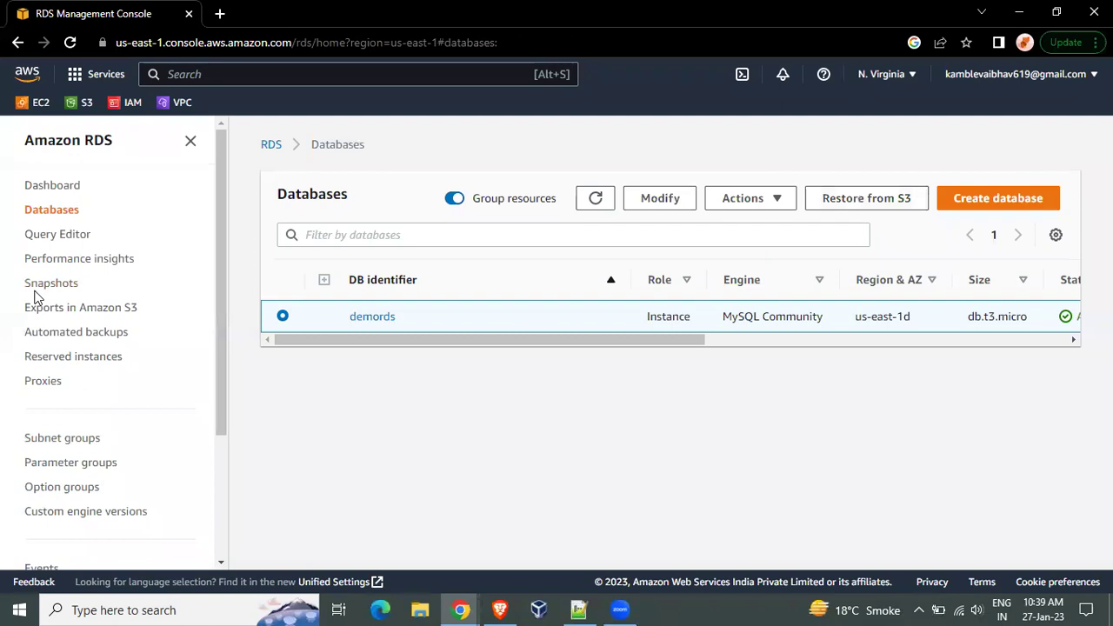
# Start a new manual DB snapshot with demords as the DB instance.
pyautogui.click(63, 283)
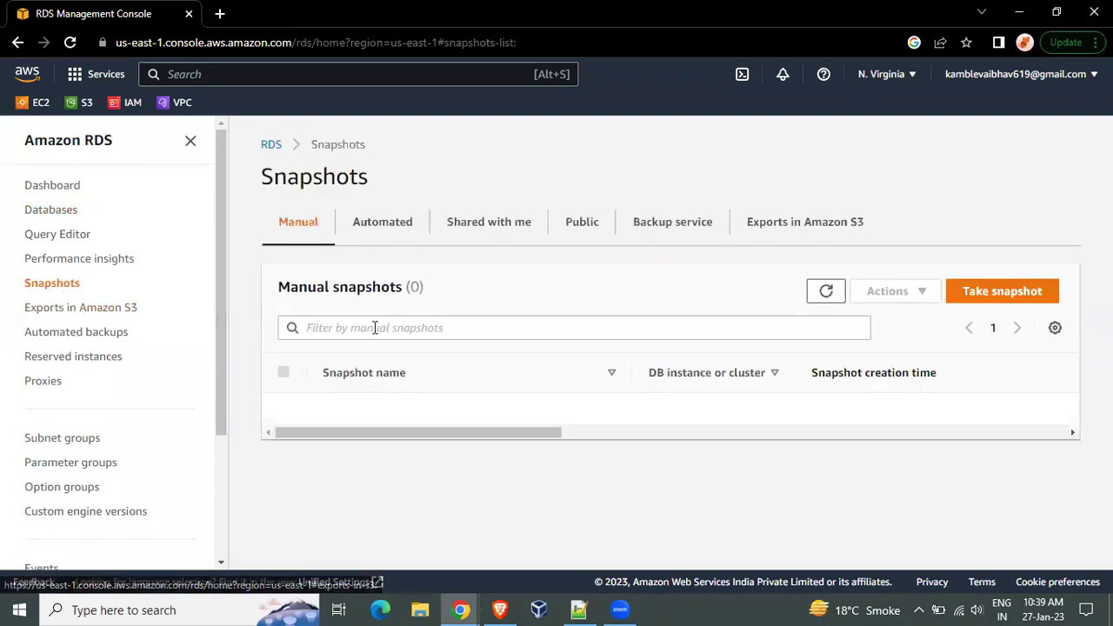
pyautogui.click(1011, 293)
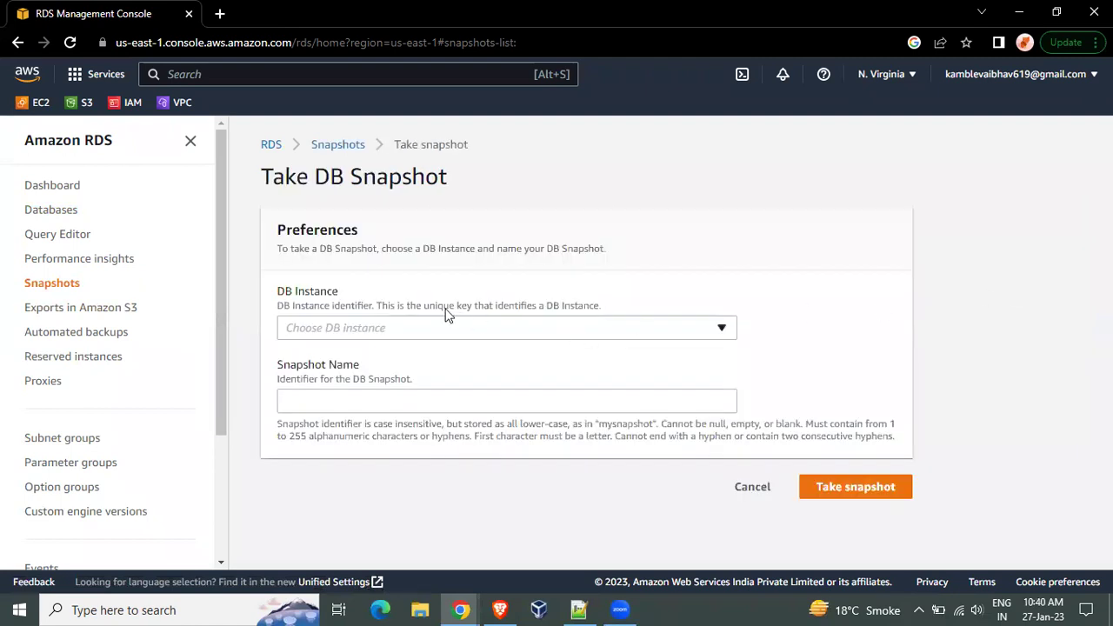
pyautogui.moveTo(325, 298); pyautogui.dragTo(337, 300)
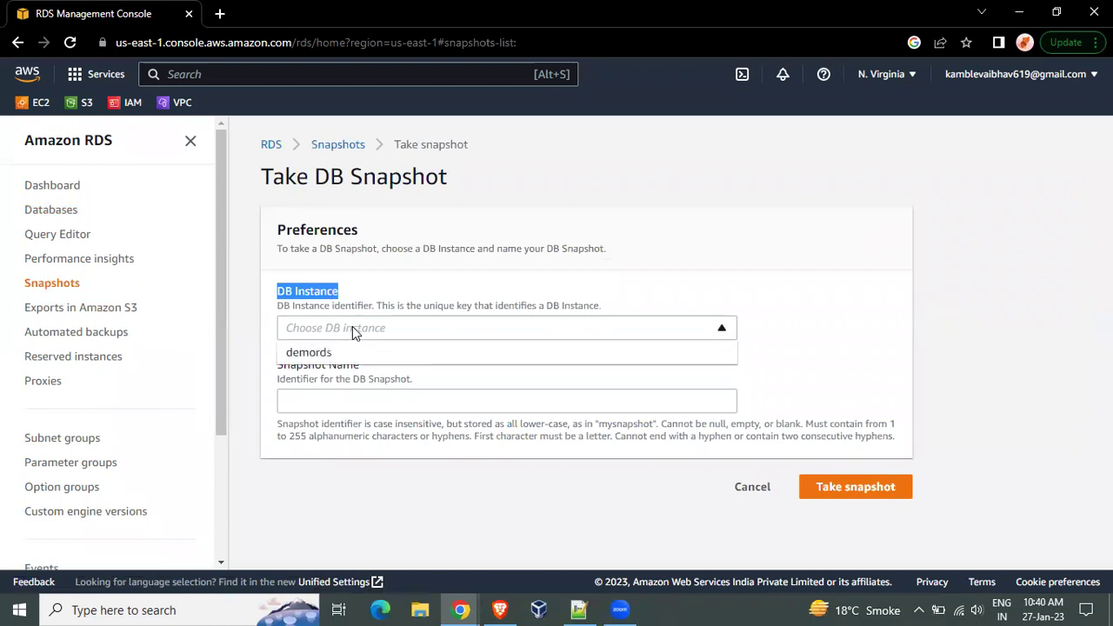
pyautogui.click(347, 353)
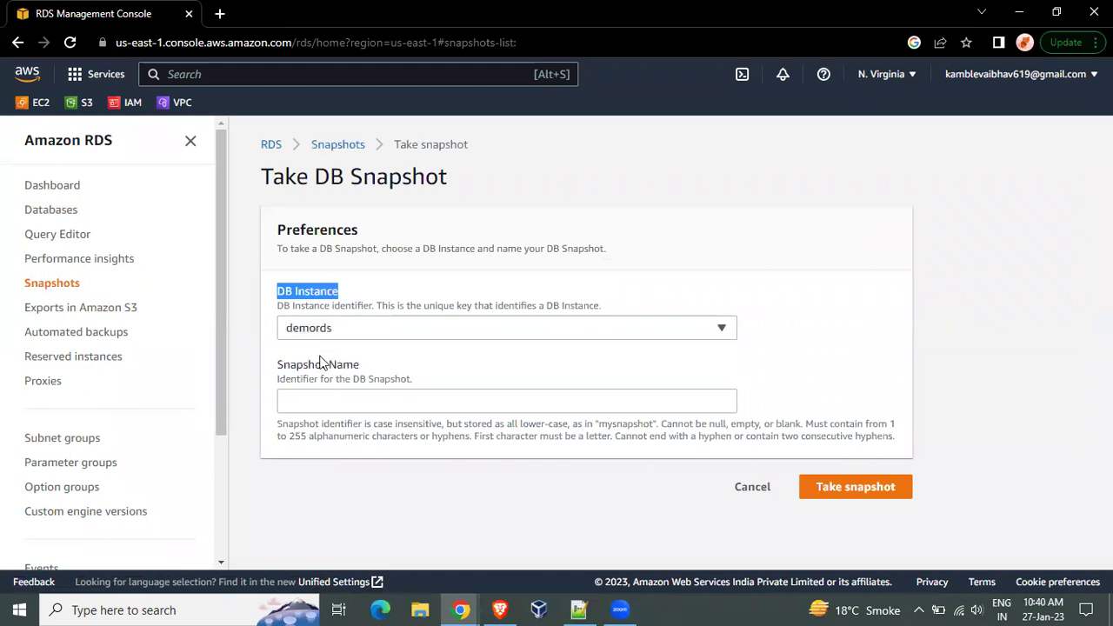
# Name the snapshot DemoRDS-Backup and take it.
pyautogui.click(330, 402)
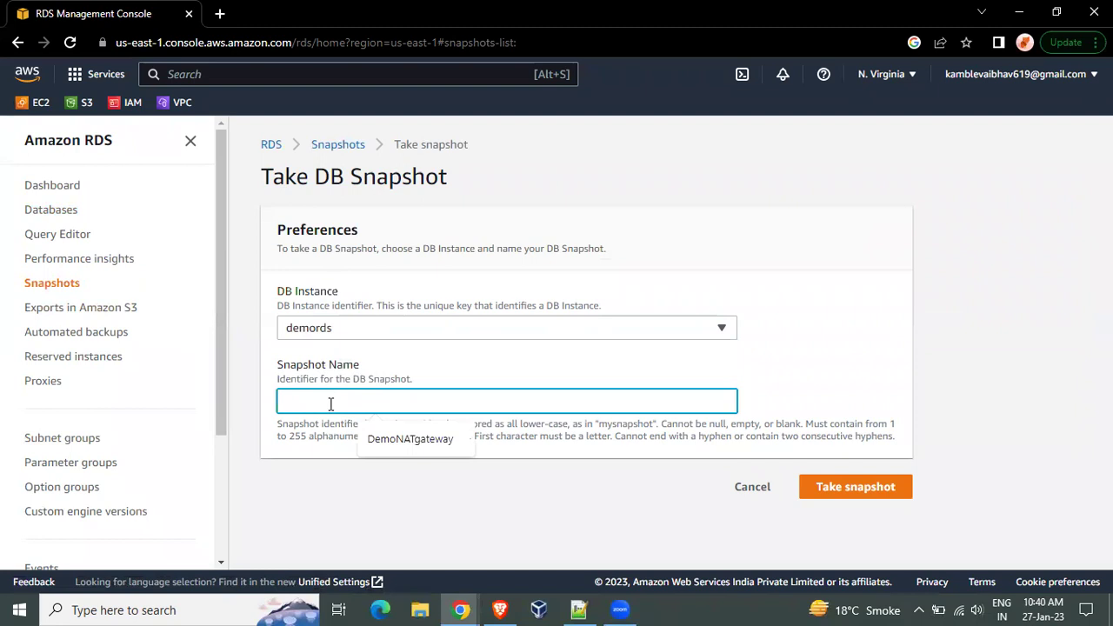
pyautogui.write('DBSD')
pyautogui.press('BackSpace')
pyautogui.press('BackSpace')
pyautogui.press('BackSpace')
pyautogui.press('BackSpace')
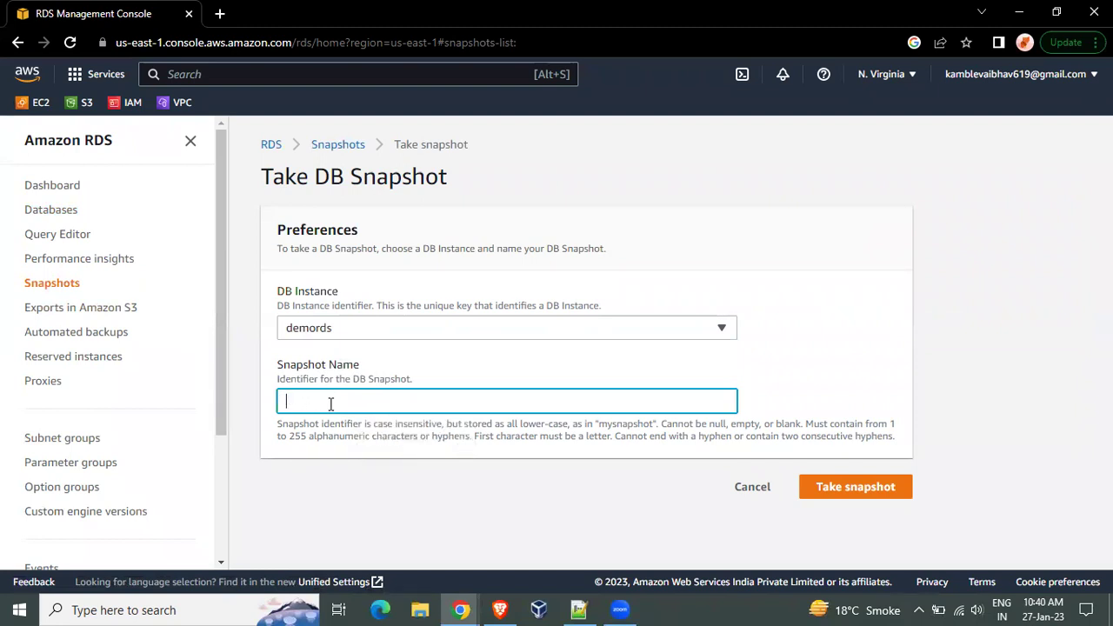
pyautogui.write('Demo')
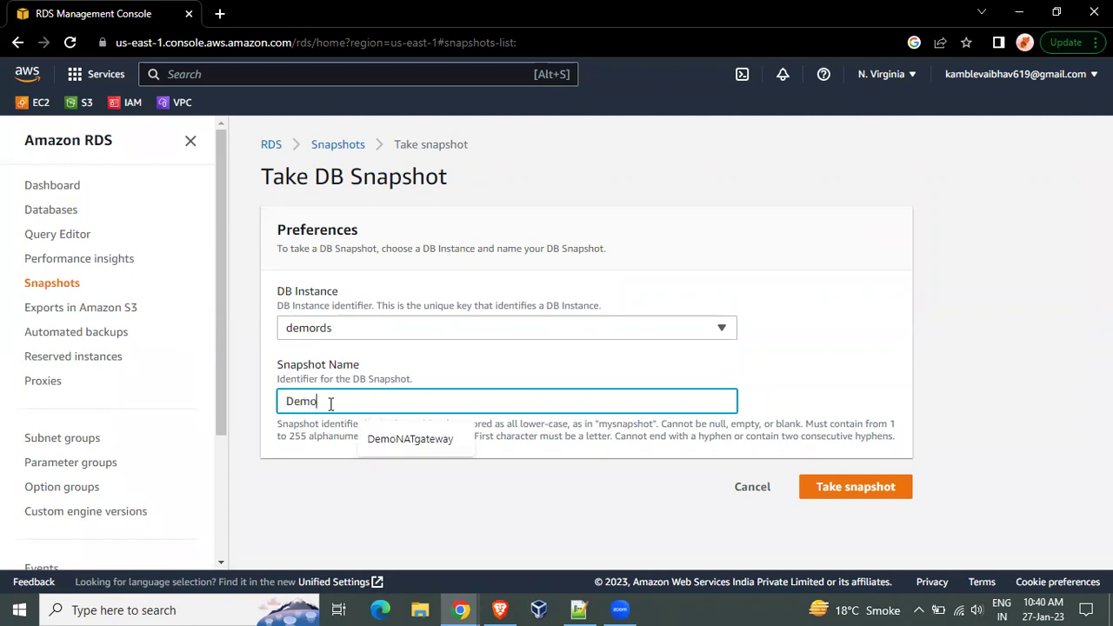
pyautogui.write('RD')
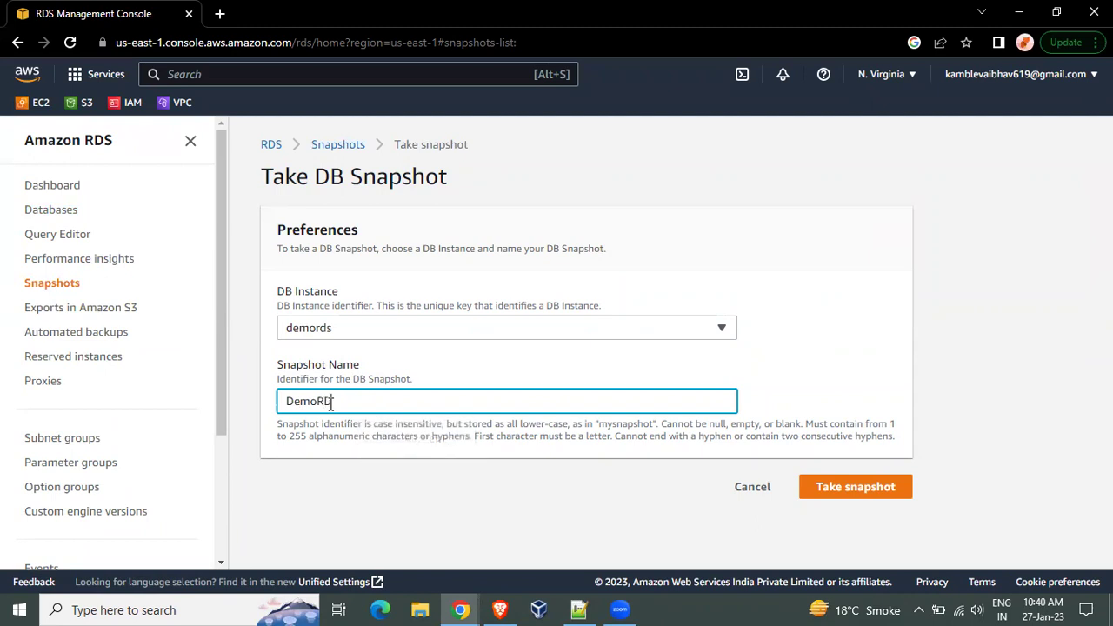
pyautogui.write('S-Backup')
pyautogui.click(825, 485)
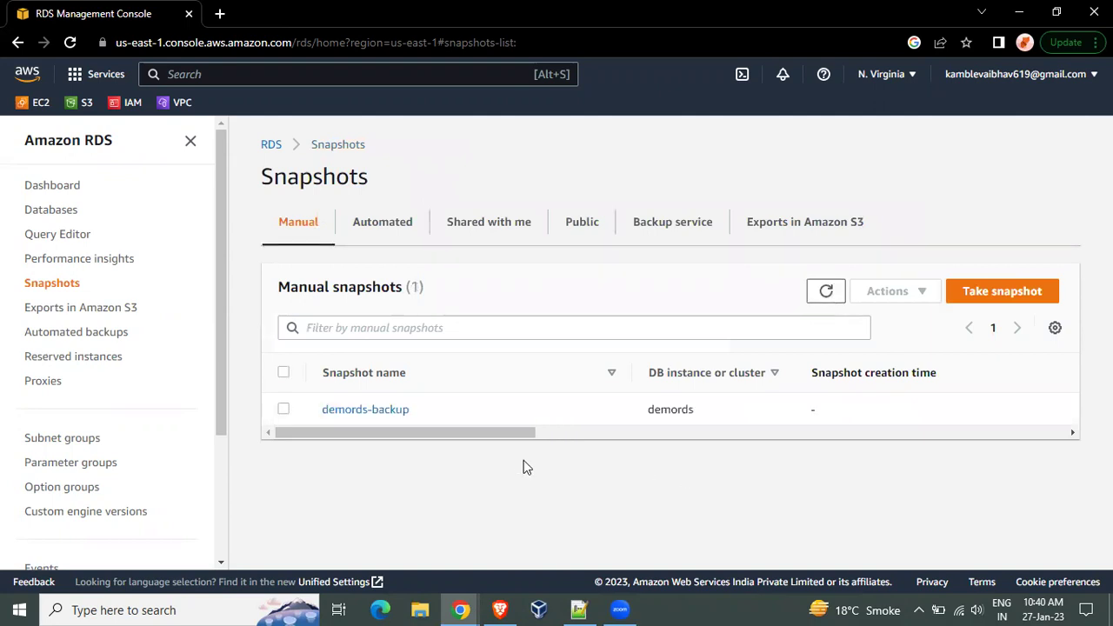
# Check the new snapshot's status, progress, engine and creation time in the manual snapshots list.
pyautogui.moveTo(484, 438); pyautogui.dragTo(803, 437)
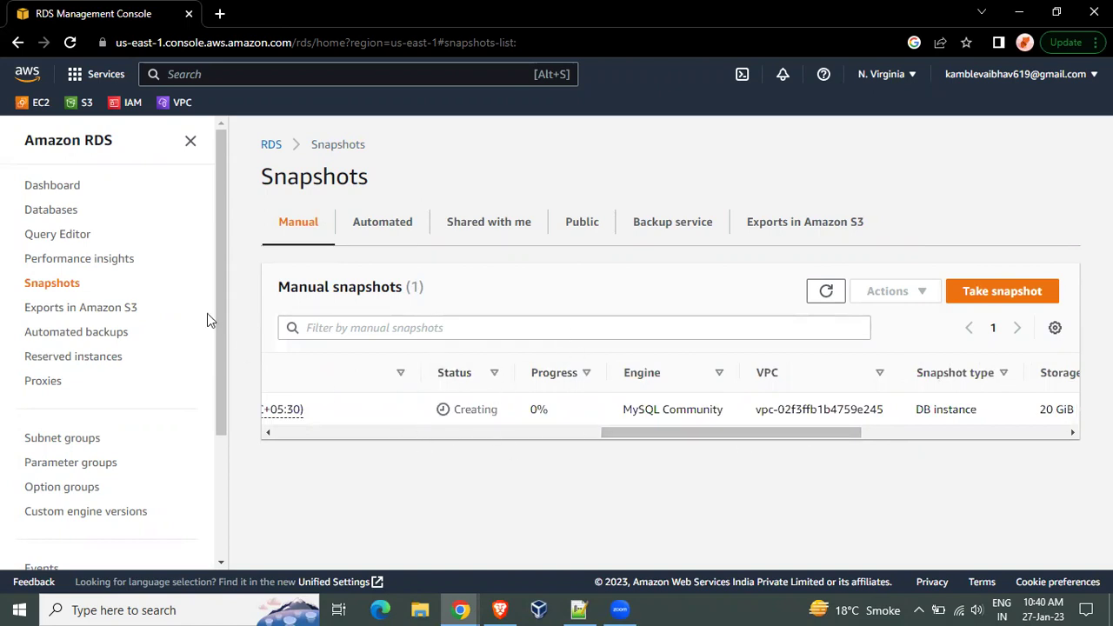
pyautogui.moveTo(617, 435); pyautogui.dragTo(548, 439)
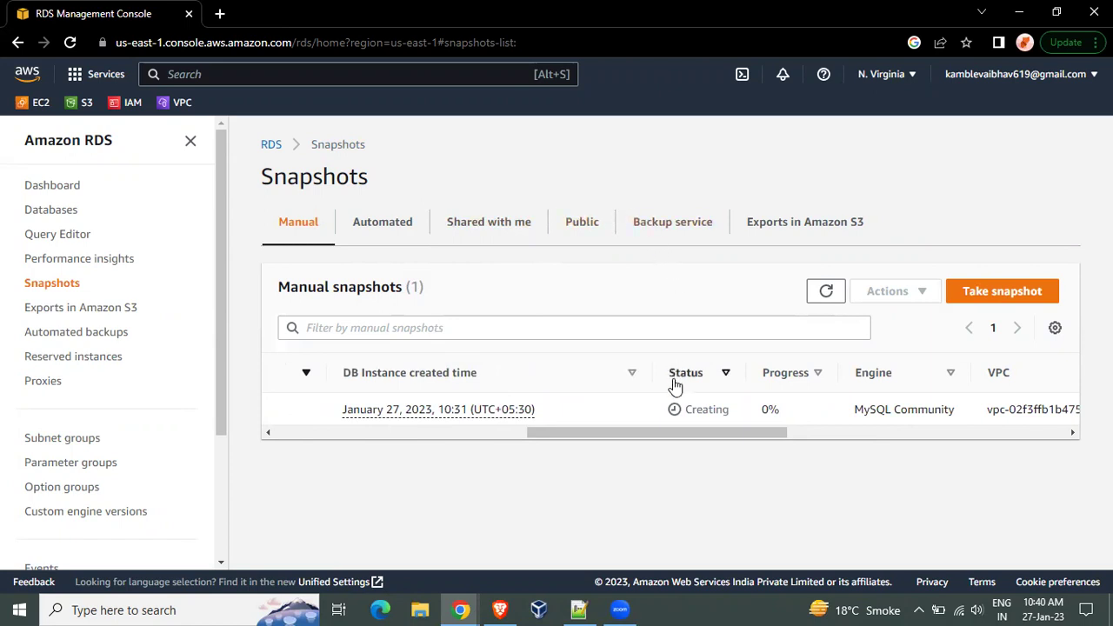
pyautogui.hscroll(-5, 671, 434)
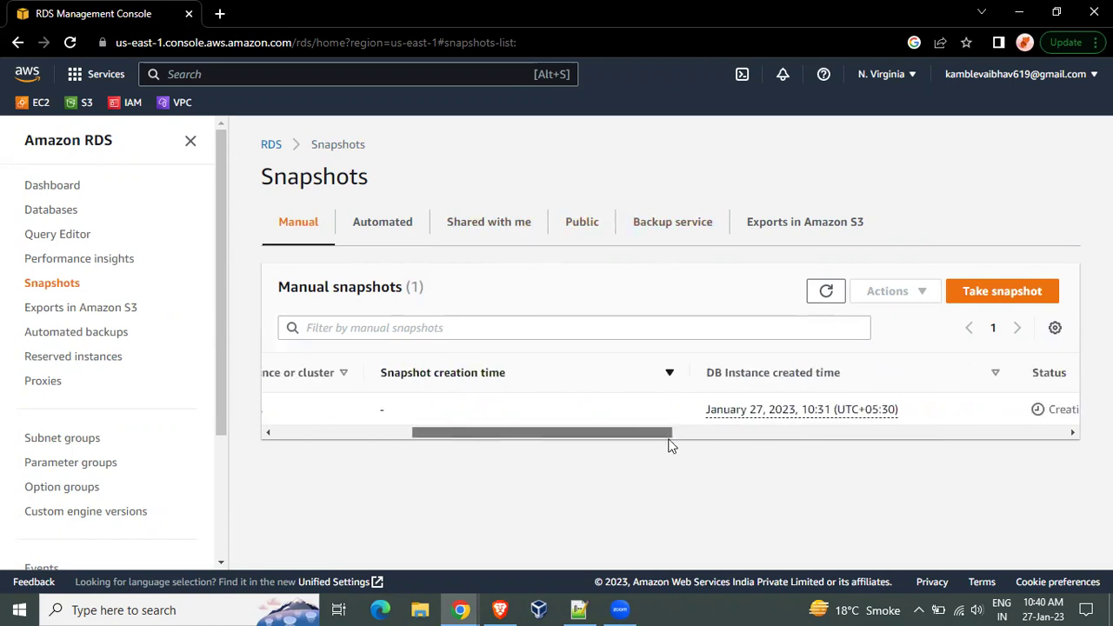
pyautogui.hscroll(7, 739, 439)
pyautogui.click(565, 374)
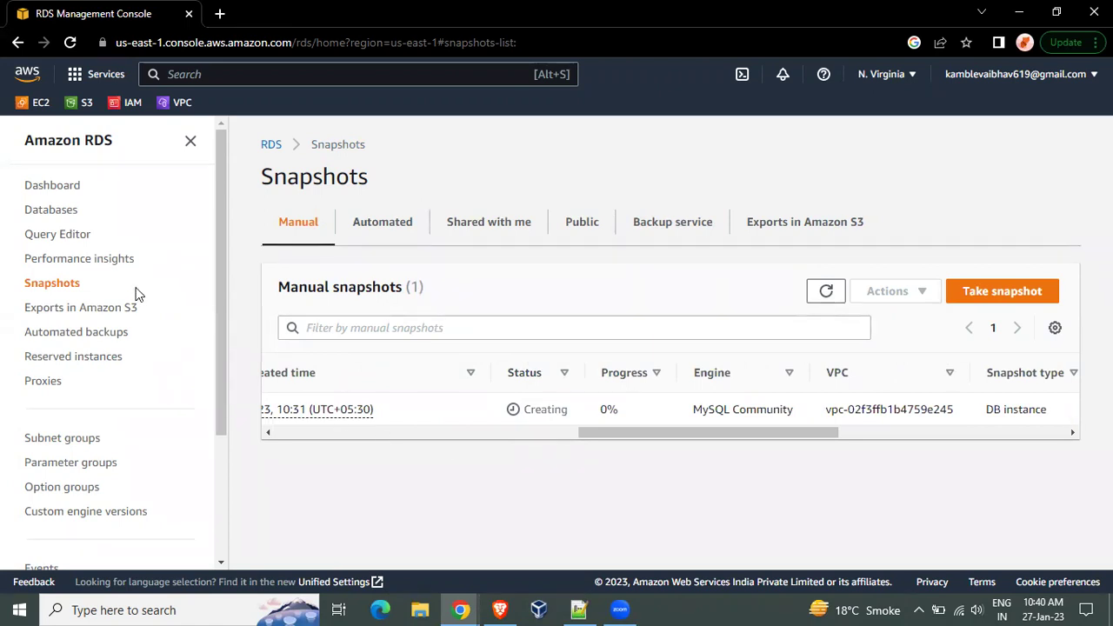
# Compare the current region's automated backups with the manual snapshots list, ending on the automated backups.
pyautogui.click(76, 338)
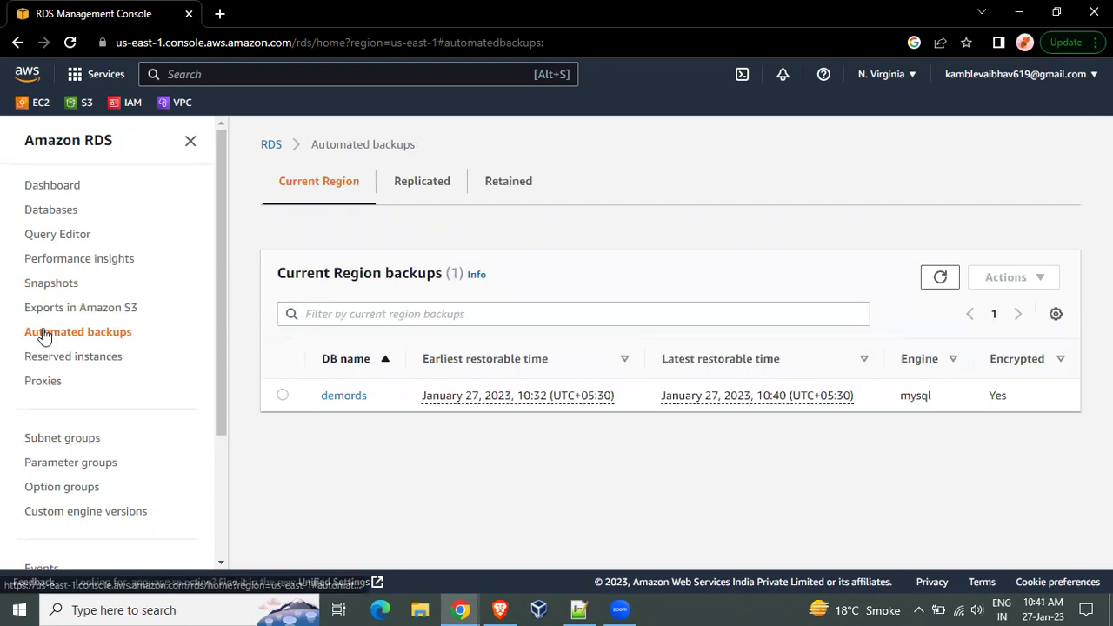
pyautogui.click(47, 297)
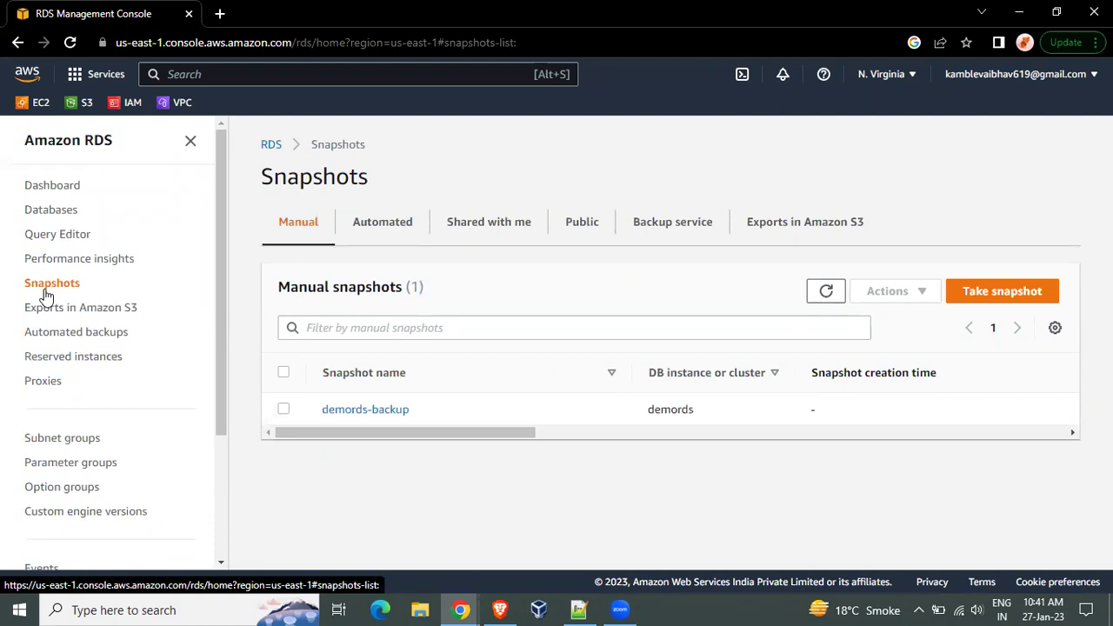
pyautogui.click(61, 339)
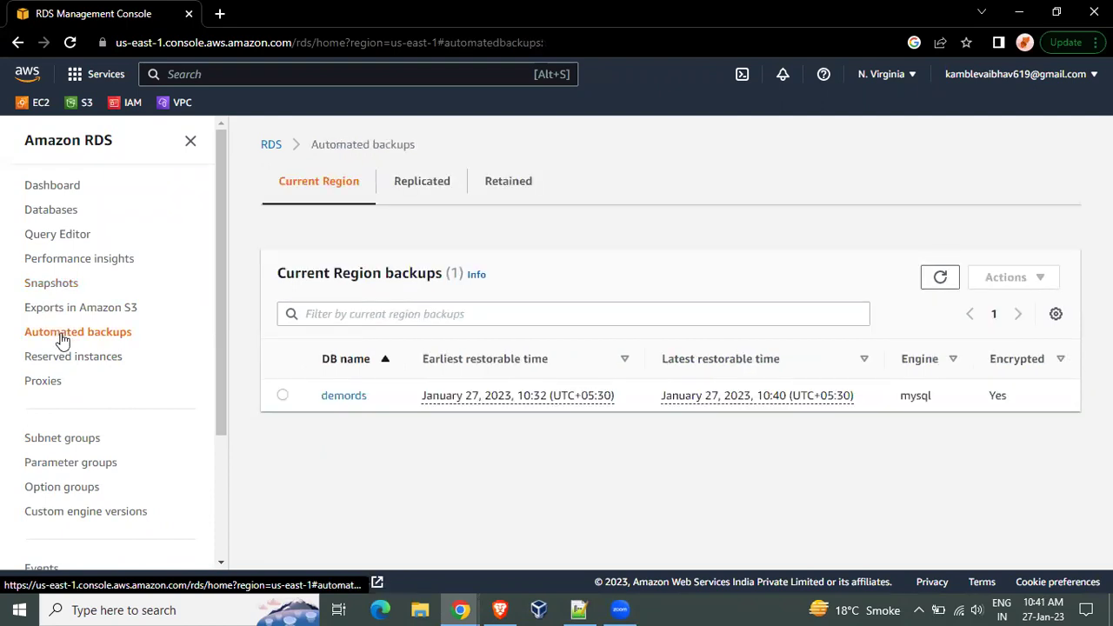
# Select the demords automated backup, view its available actions, and open the replicated backups list.
pyautogui.click(281, 398)
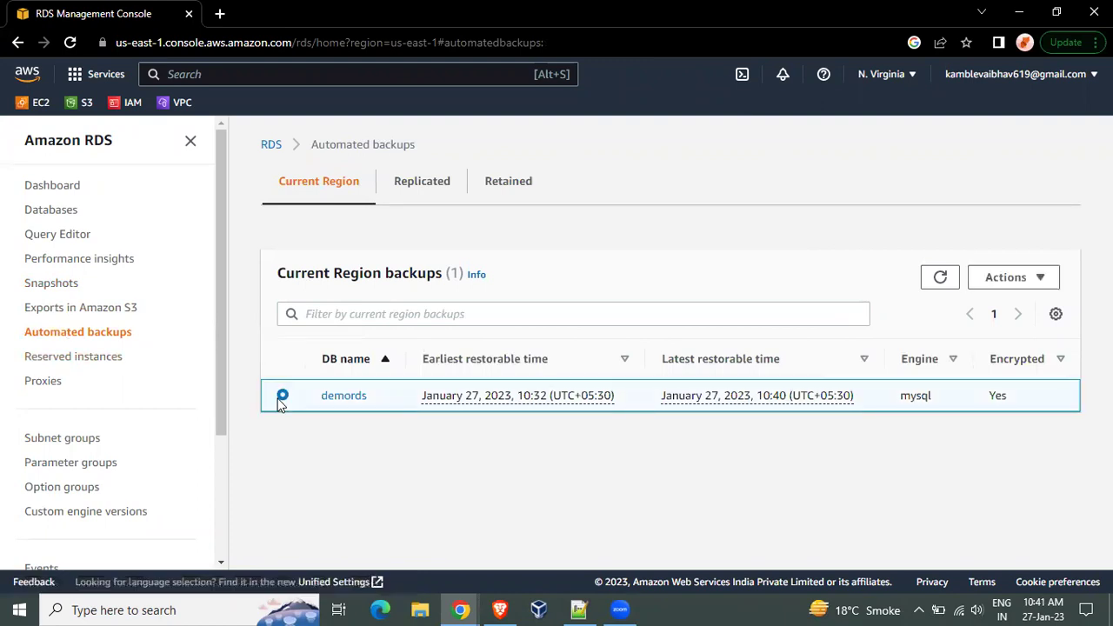
pyautogui.click(1023, 276)
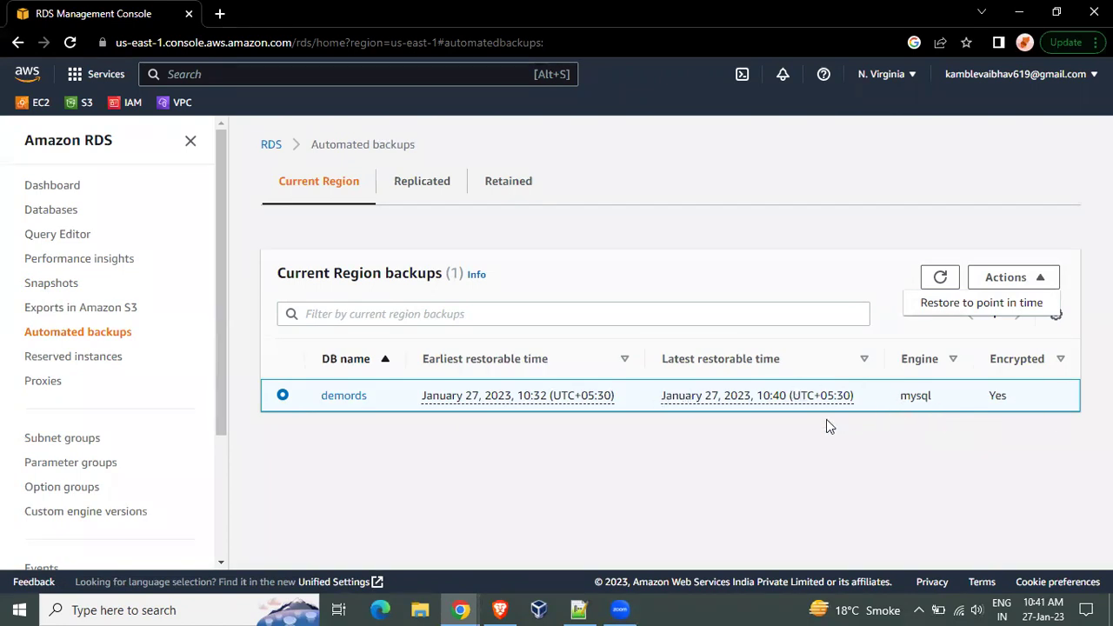
pyautogui.click(422, 183)
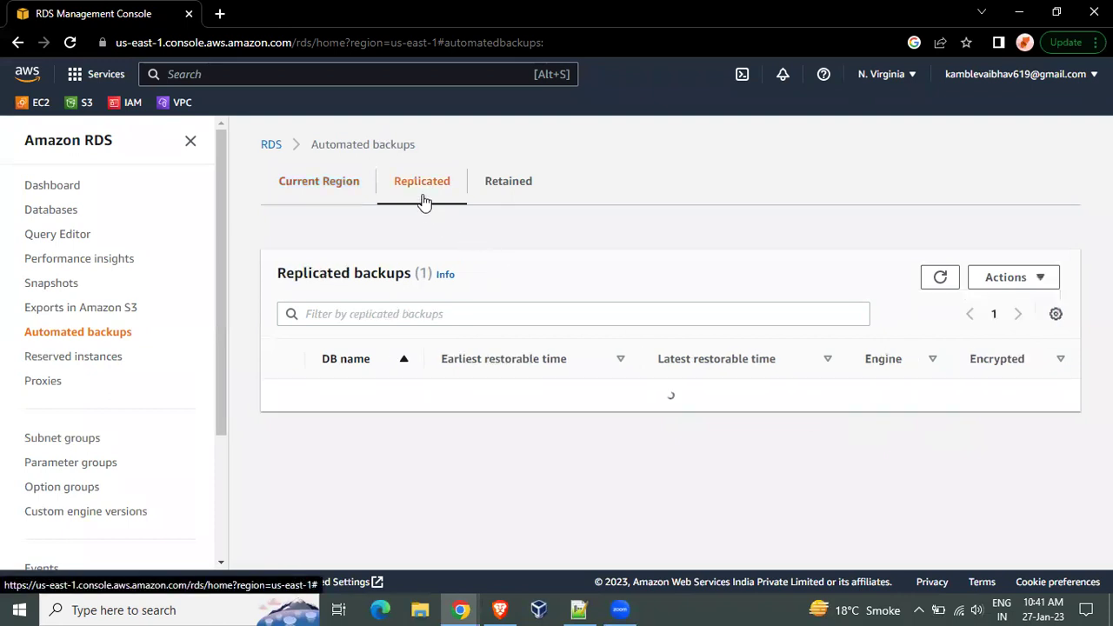
# Check the retained backups list, and open the demords backup from the current region's backups.
pyautogui.click(531, 183)
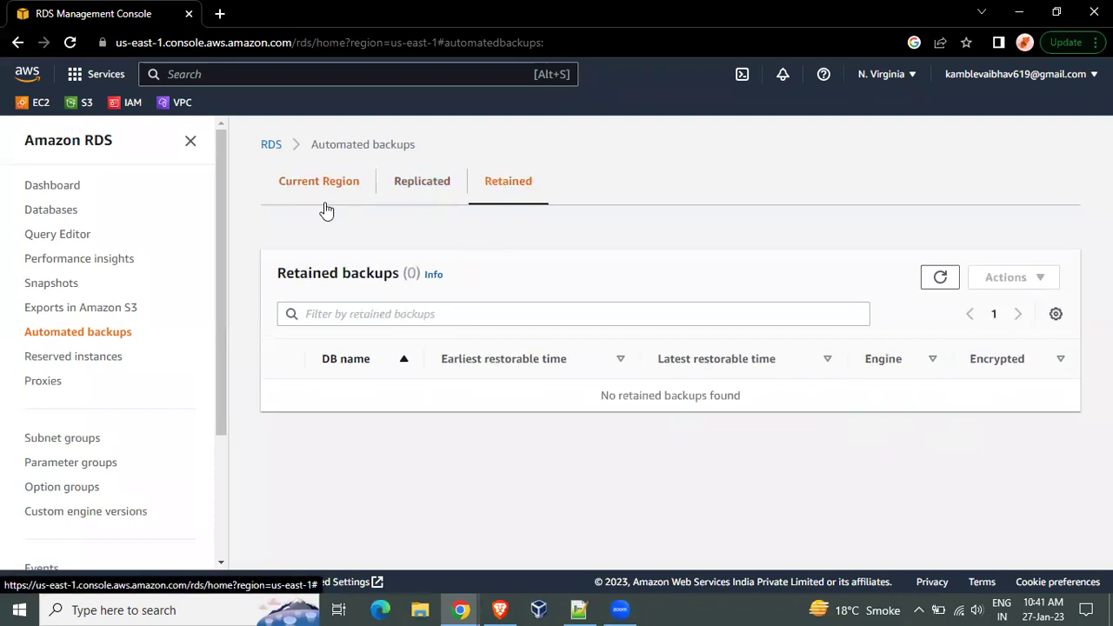
pyautogui.click(290, 188)
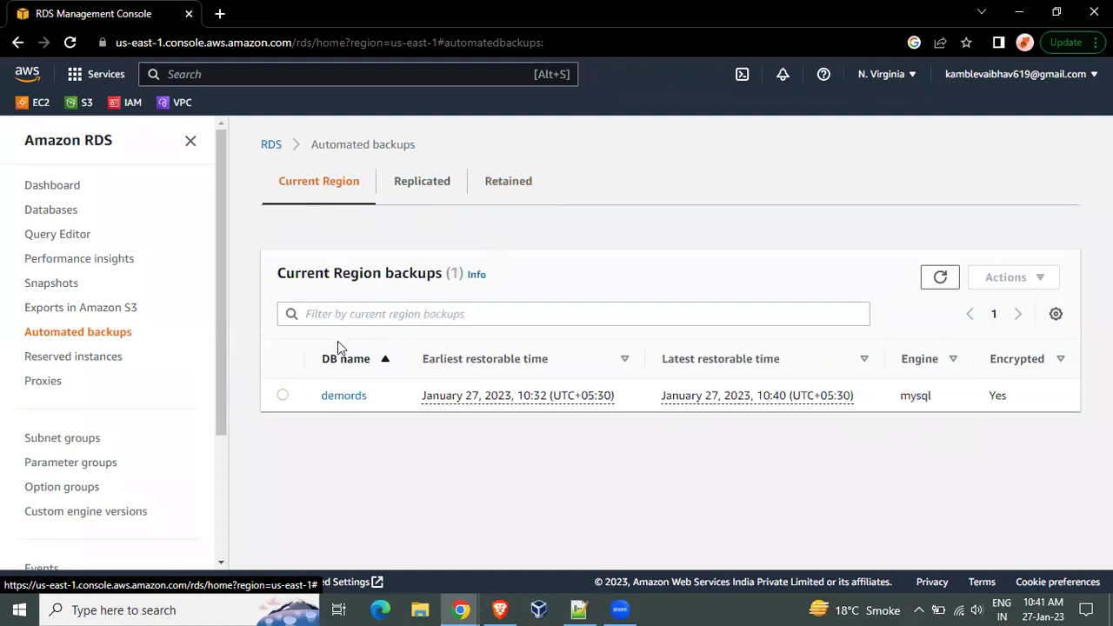
pyautogui.click(328, 398)
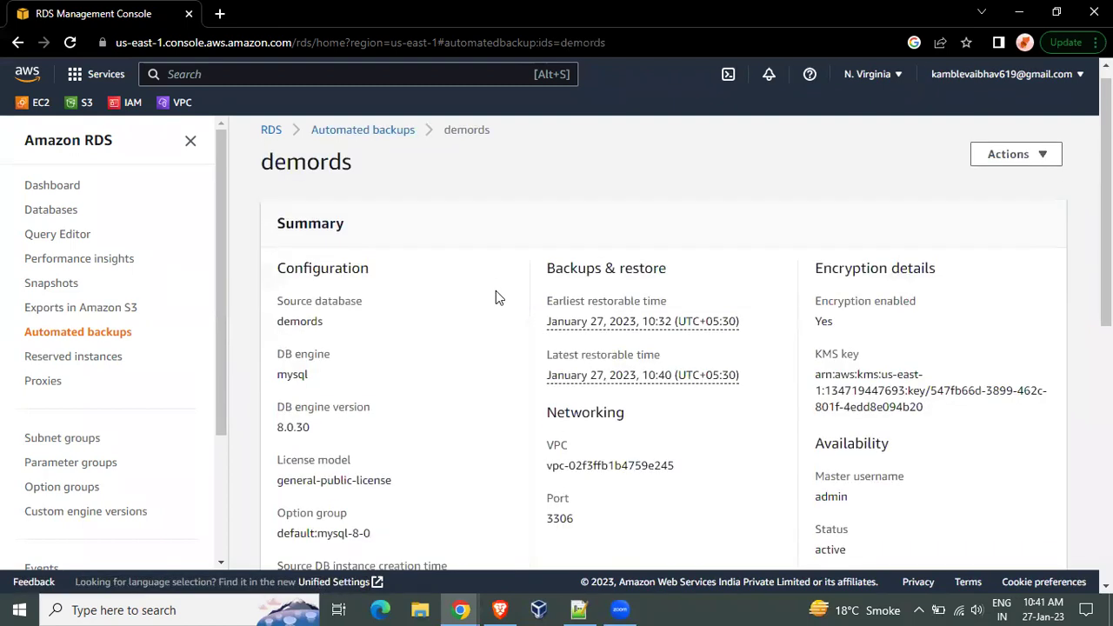
# Examine the demords backup's configuration, restorable times, networking, encryption and system snapshots, and return to the automated backups list.
pyautogui.scroll(-2, 496, 297)
pyautogui.scroll(-2, 496, 296)
pyautogui.scroll(2, 495, 297)
pyautogui.moveTo(545, 228); pyautogui.dragTo(712, 234)
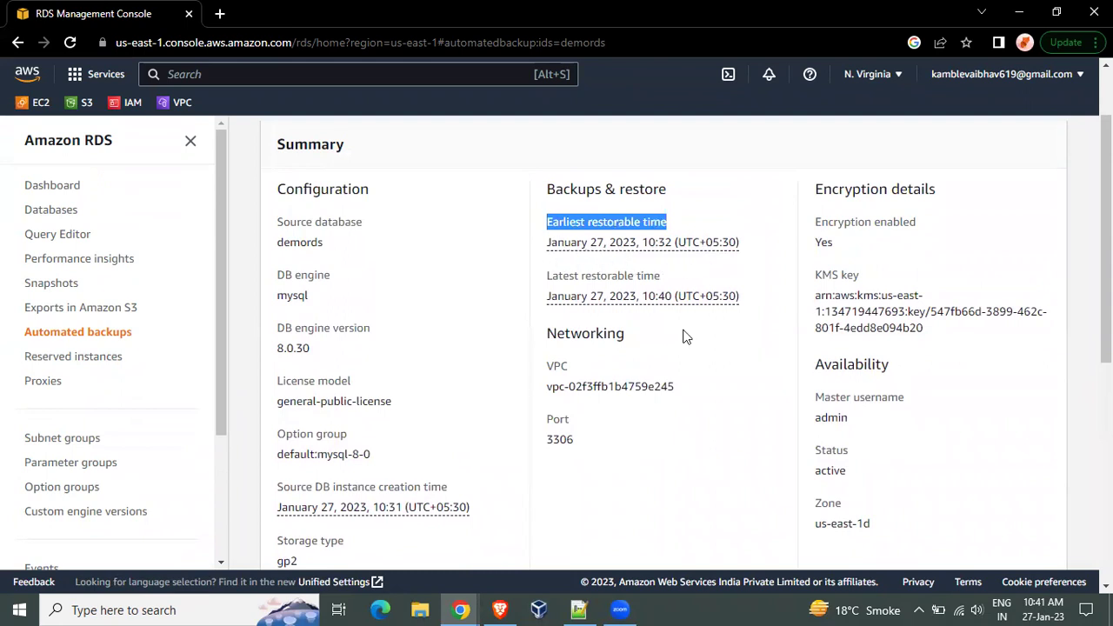
pyautogui.scroll(-3, 682, 339)
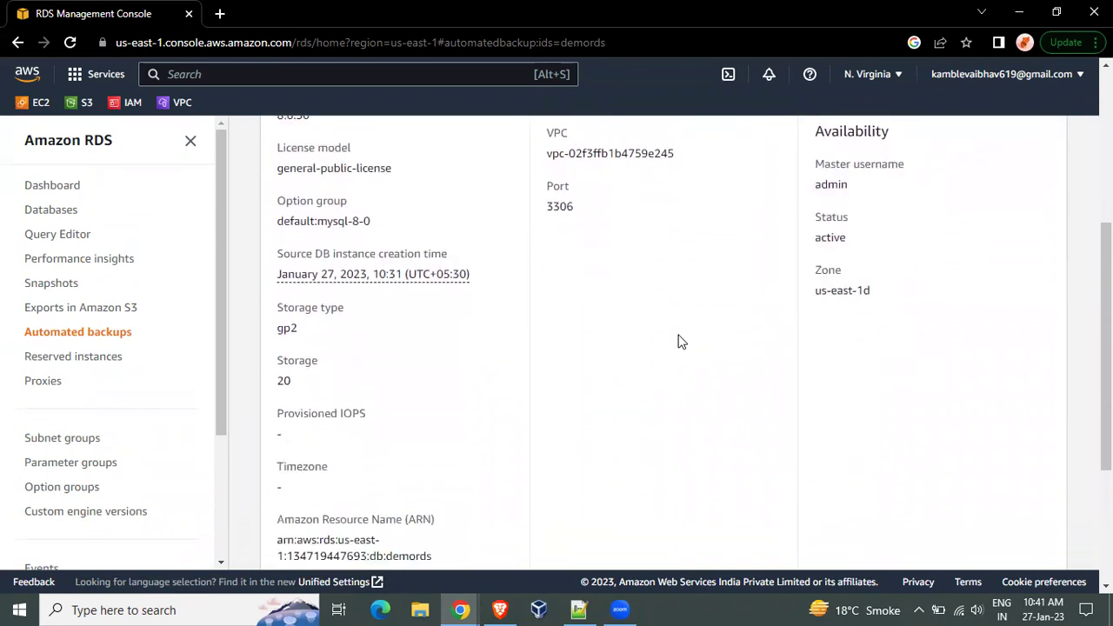
pyautogui.scroll(-3, 682, 342)
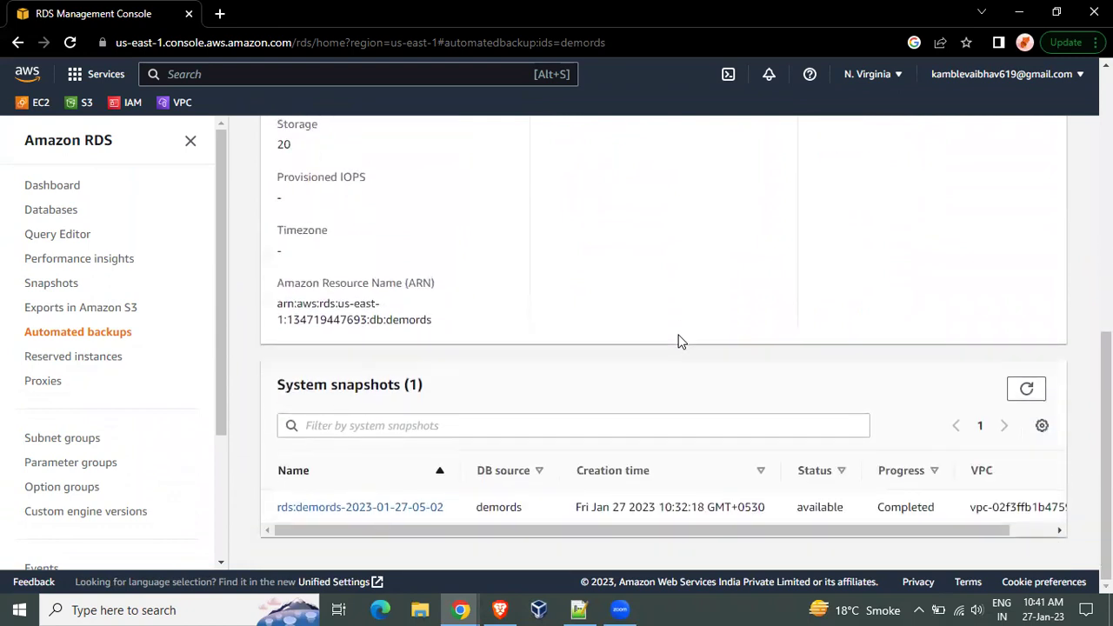
pyautogui.moveTo(585, 529); pyautogui.dragTo(469, 385)
pyautogui.scroll(4, 468, 358)
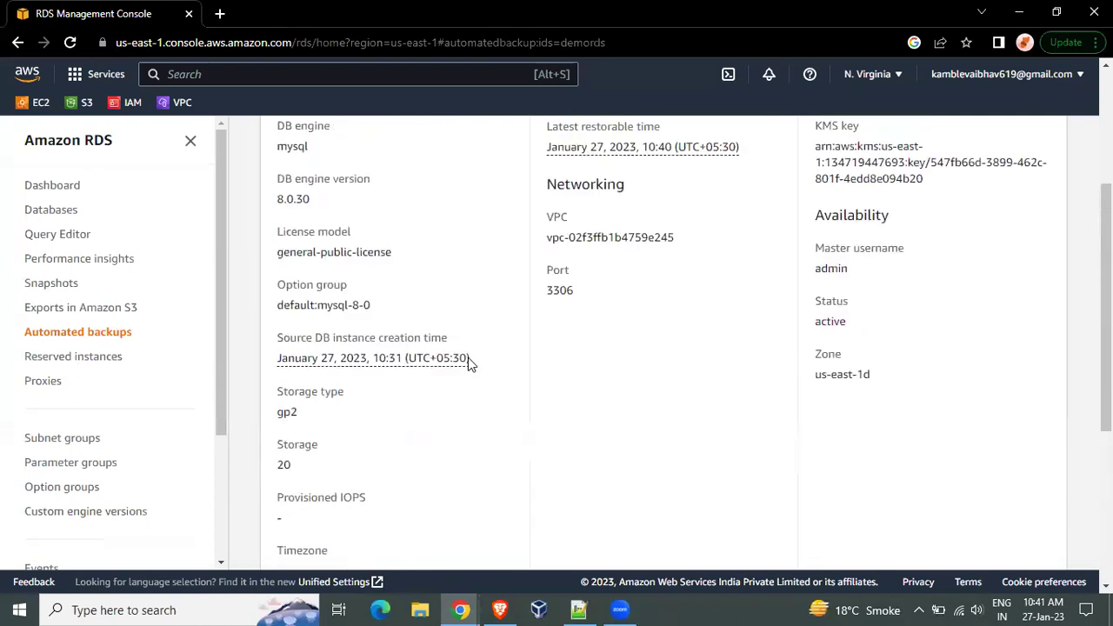
pyautogui.scroll(3, 468, 357)
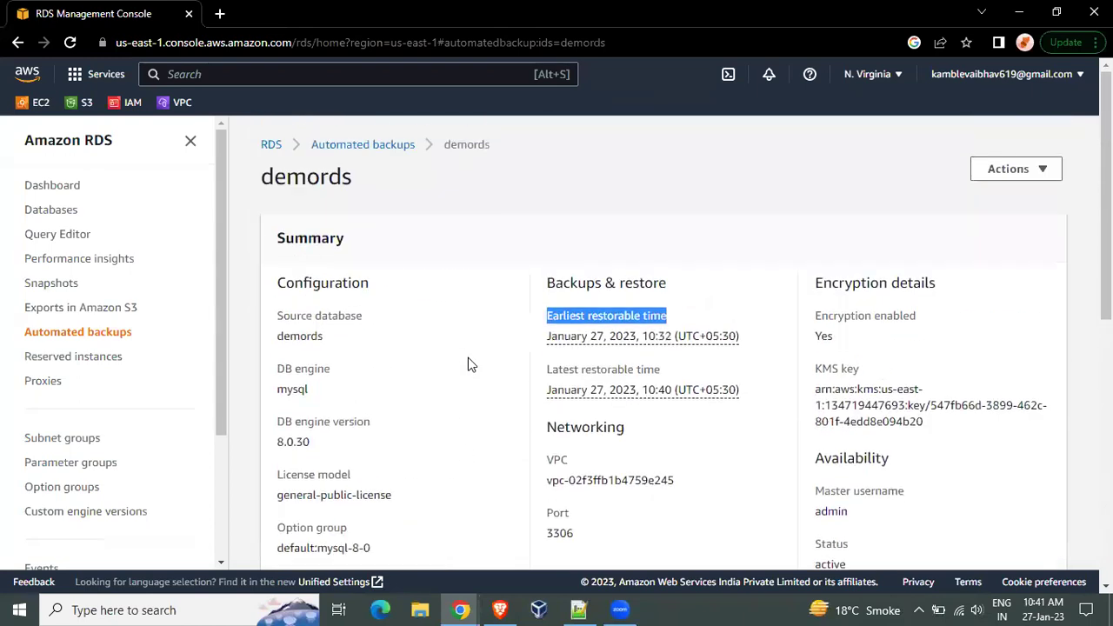
pyautogui.click(22, 44)
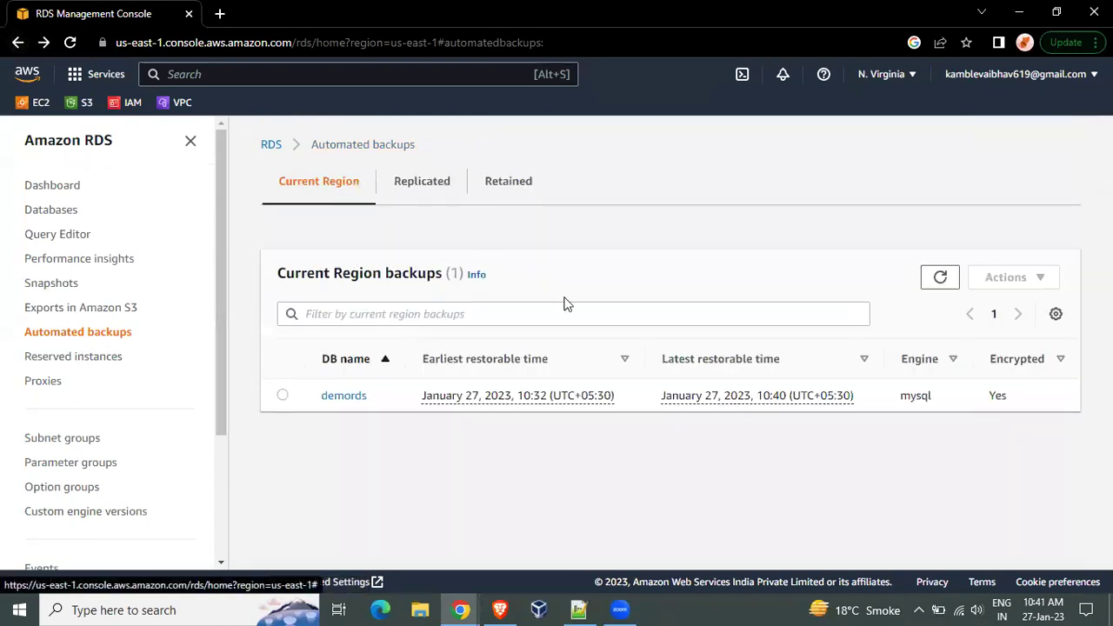
# Sort the current region backups by earliest restorable time, and review the table's page size and column preferences without changing them.
pyautogui.click(553, 359)
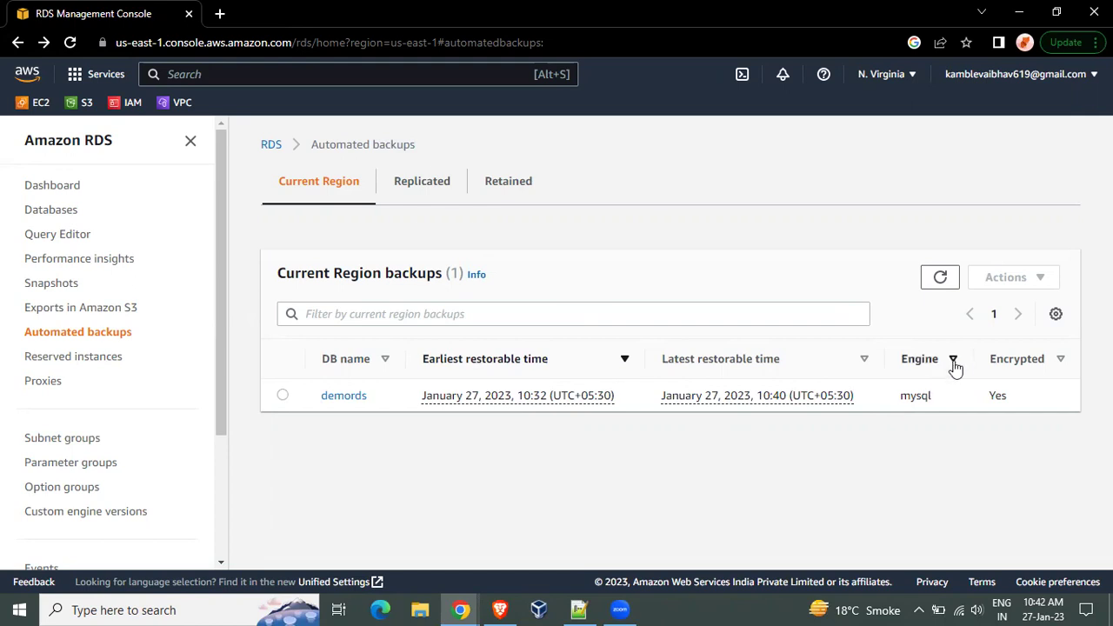
pyautogui.click(1054, 313)
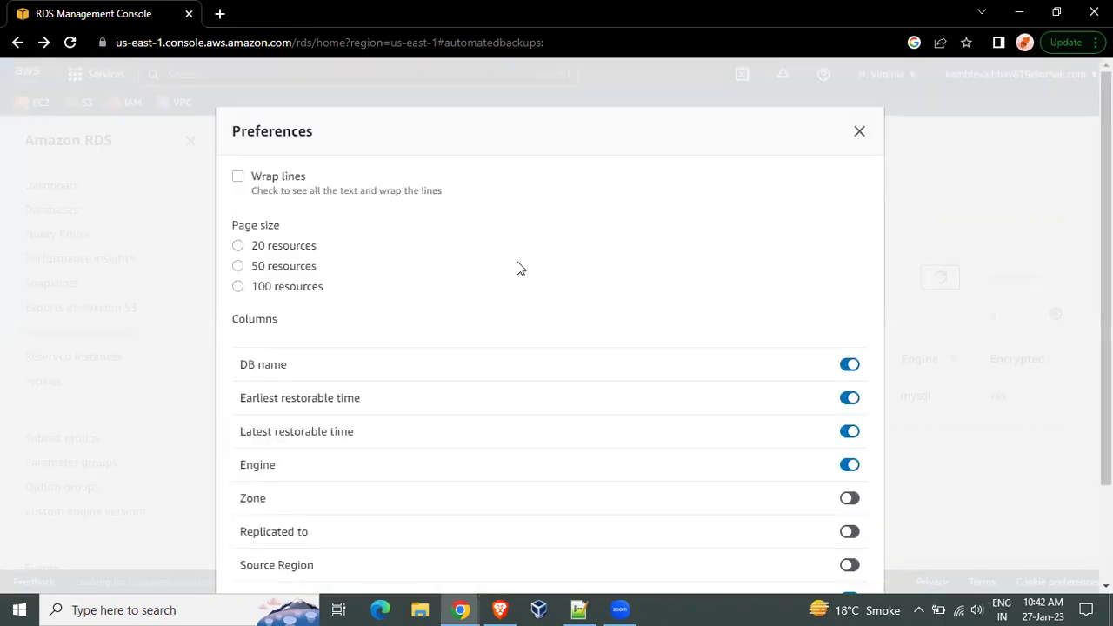
pyautogui.scroll(-2, 516, 266)
pyautogui.scroll(-1, 516, 264)
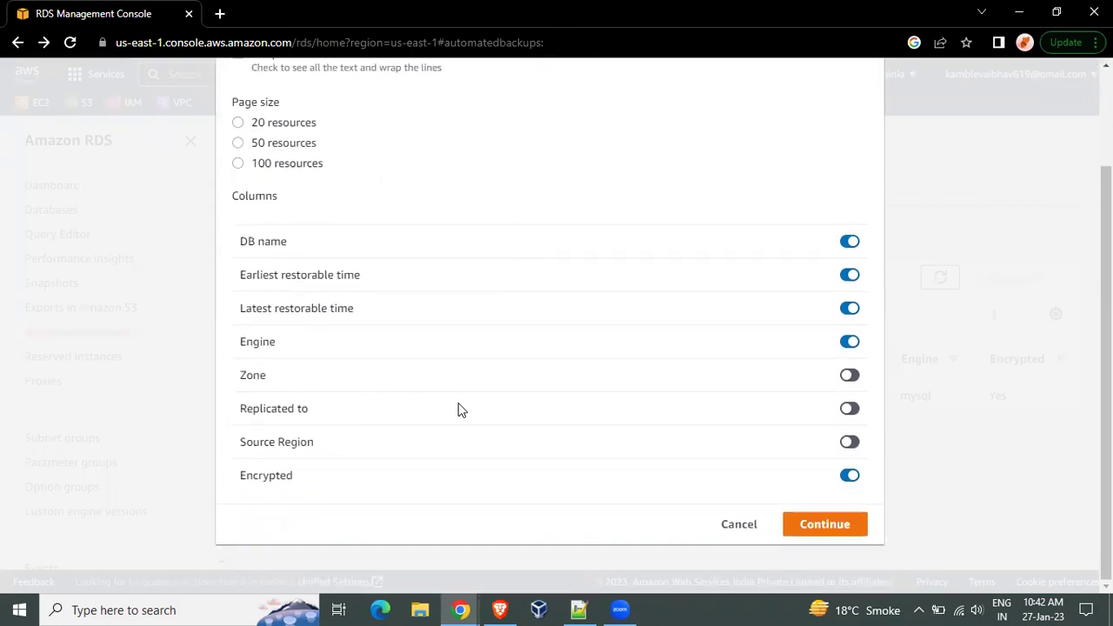
pyautogui.scroll(2, 461, 411)
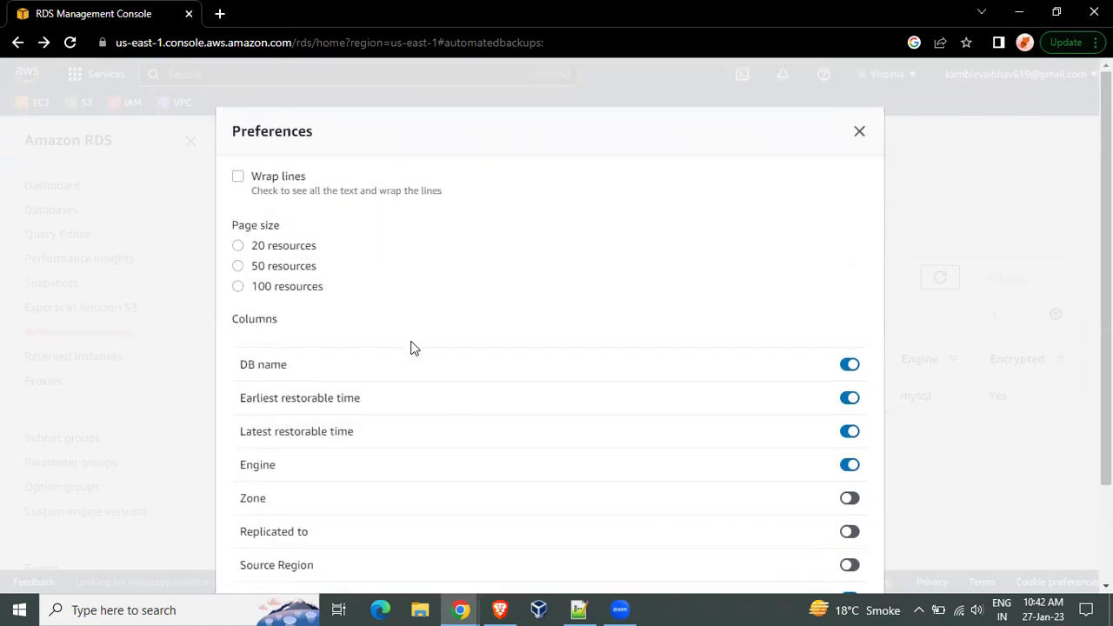
pyautogui.scroll(-1, 413, 348)
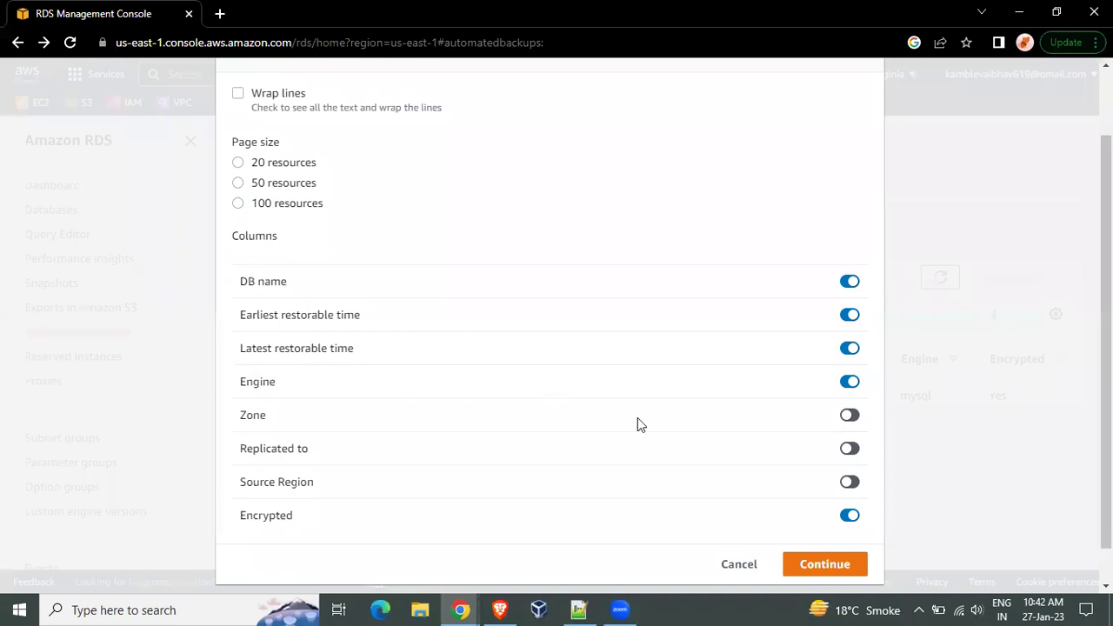
pyautogui.click(738, 564)
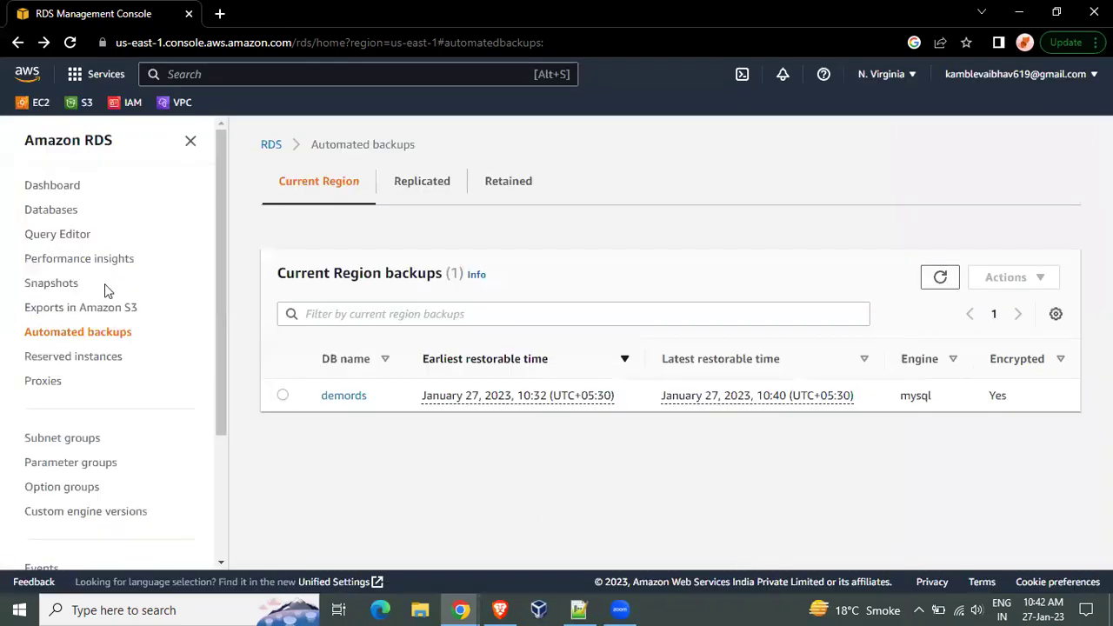
# Open the Exports in Amazon S3 page and check its list of exports.
pyautogui.click(89, 309)
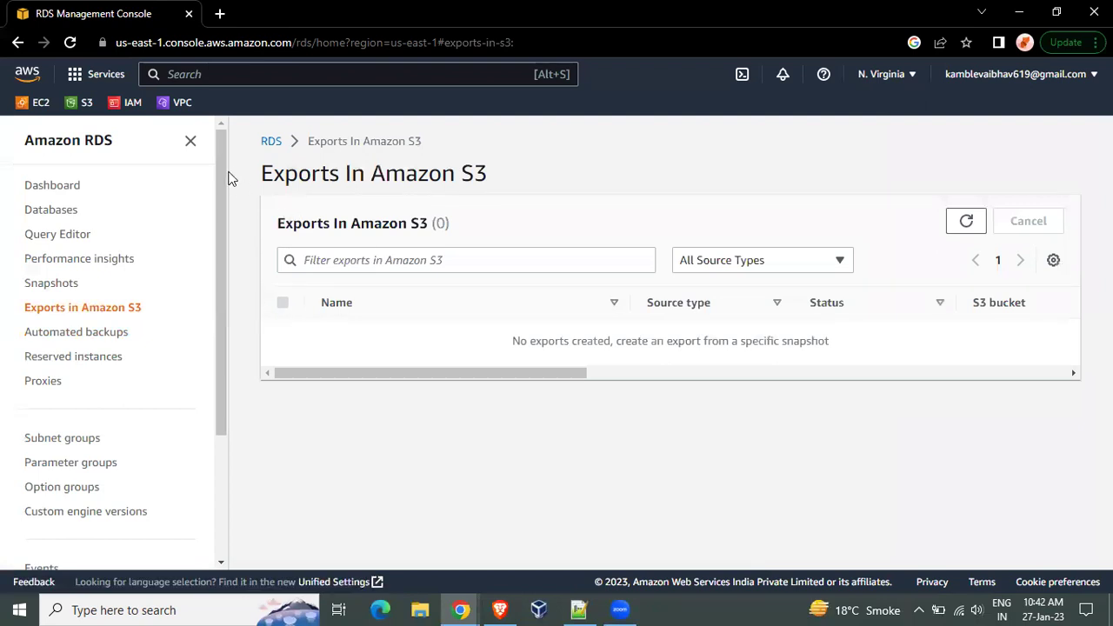
pyautogui.moveTo(255, 171); pyautogui.dragTo(489, 179)
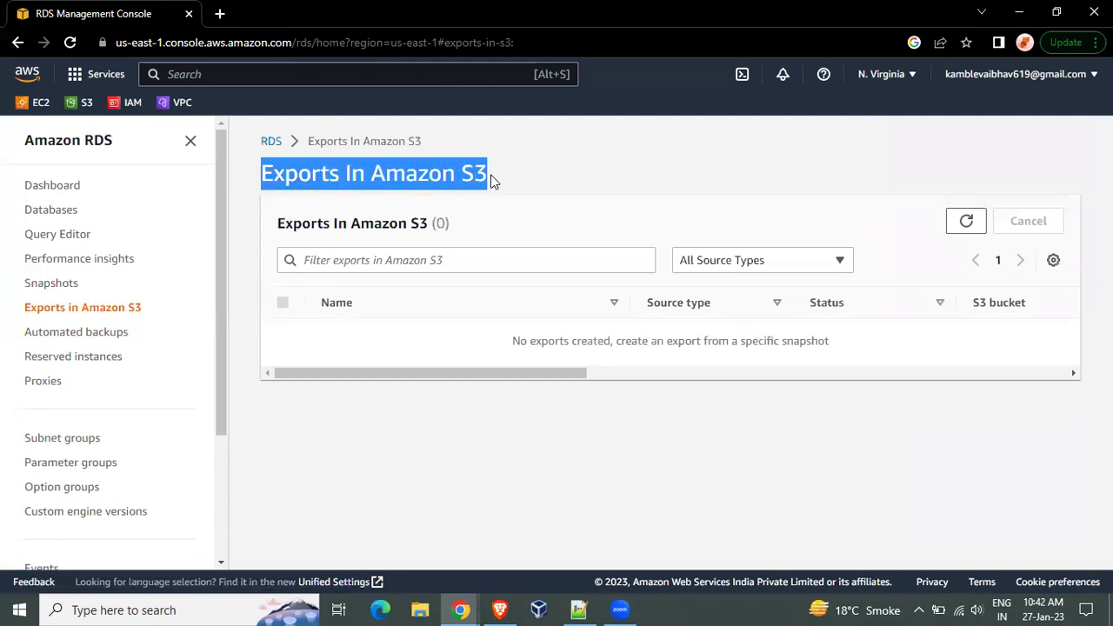
pyautogui.click(513, 187)
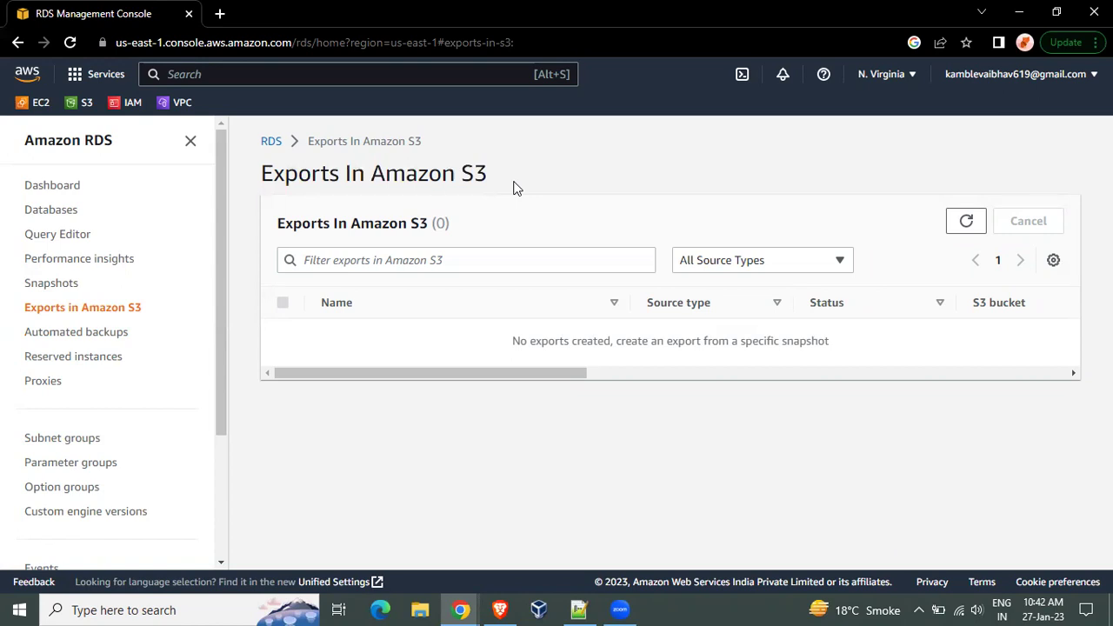
# Check the demords instance's status in the databases list and the demords-backup snapshot's status and progress in the manual snapshots list.
pyautogui.click(50, 211)
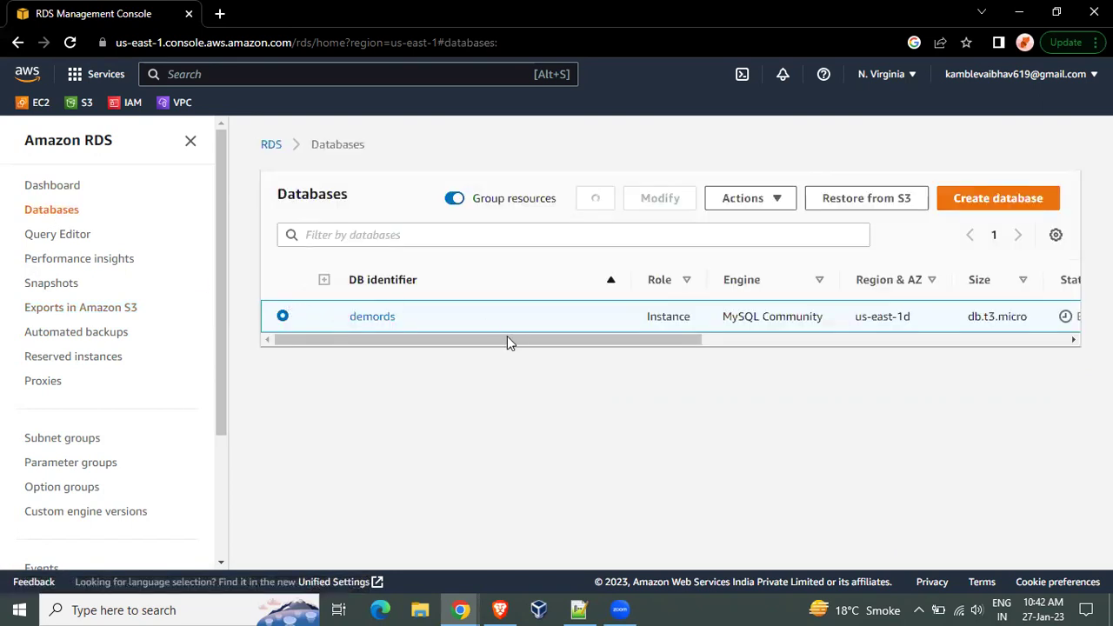
pyautogui.moveTo(507, 339); pyautogui.dragTo(533, 338)
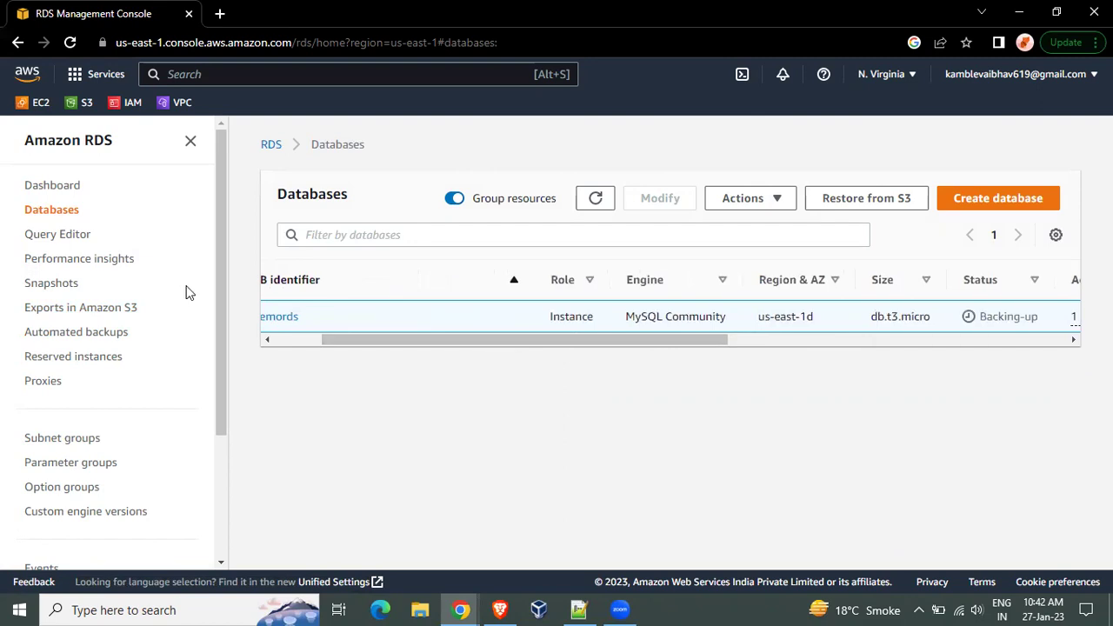
pyautogui.click(35, 282)
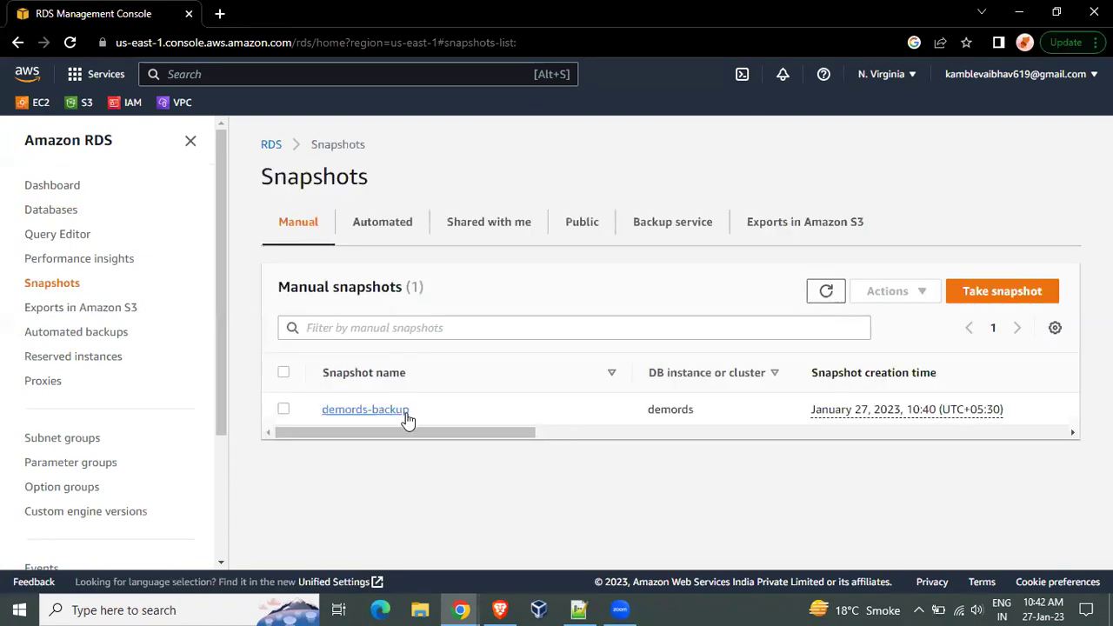
pyautogui.moveTo(393, 432); pyautogui.dragTo(745, 452)
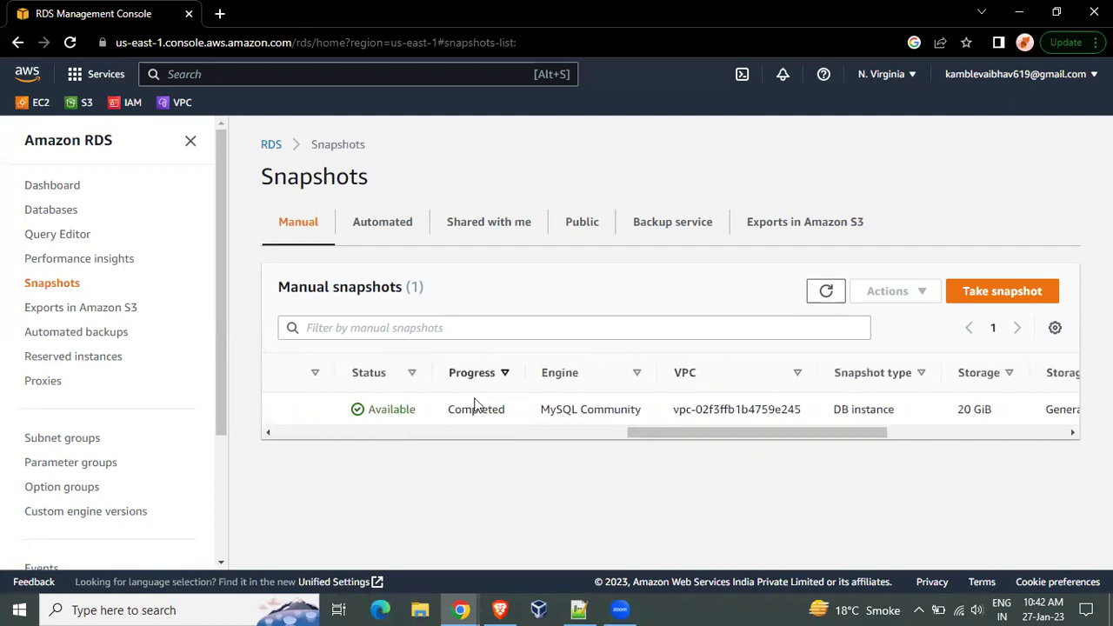
pyautogui.moveTo(686, 434); pyautogui.dragTo(192, 464)
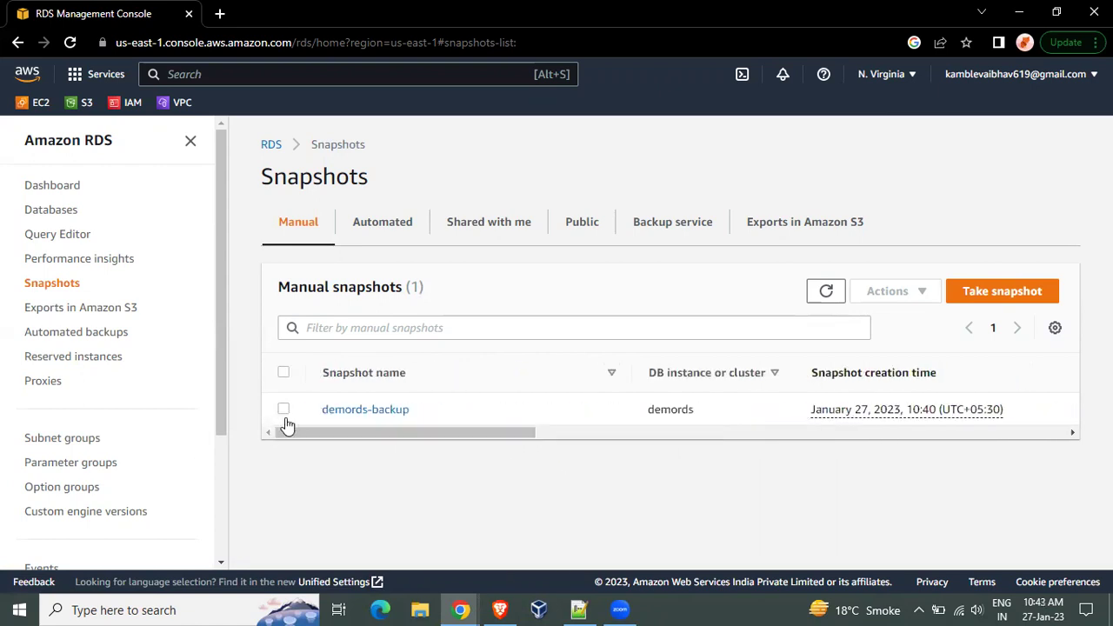
# Select the demords-backup snapshot, view its available actions, and review its creation time, status, engine, VPC and storage details.
pyautogui.click(284, 410)
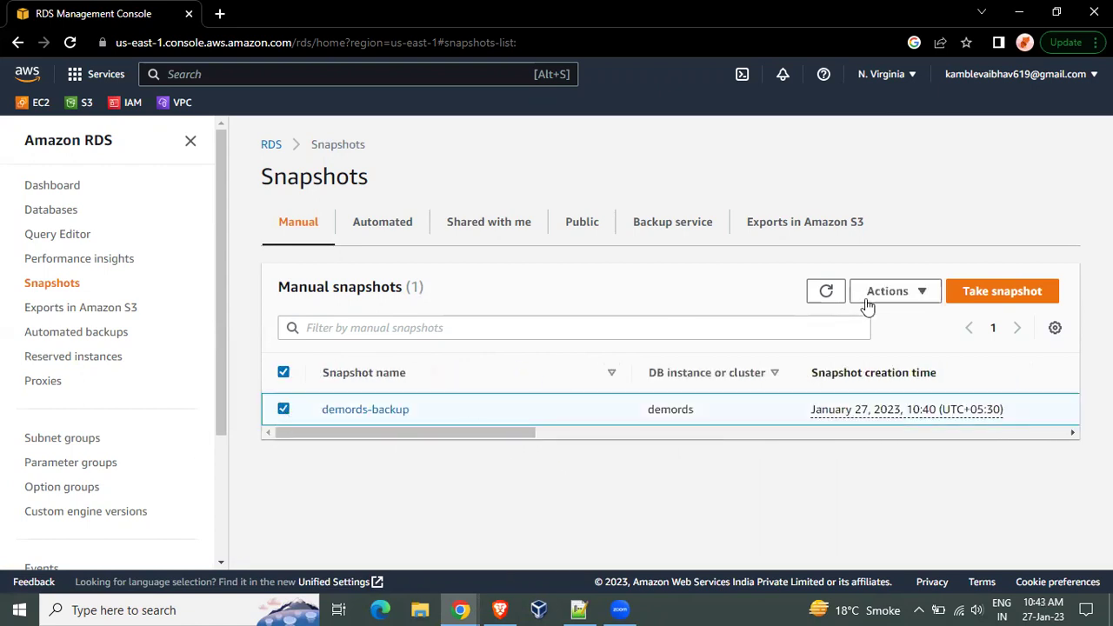
pyautogui.click(913, 301)
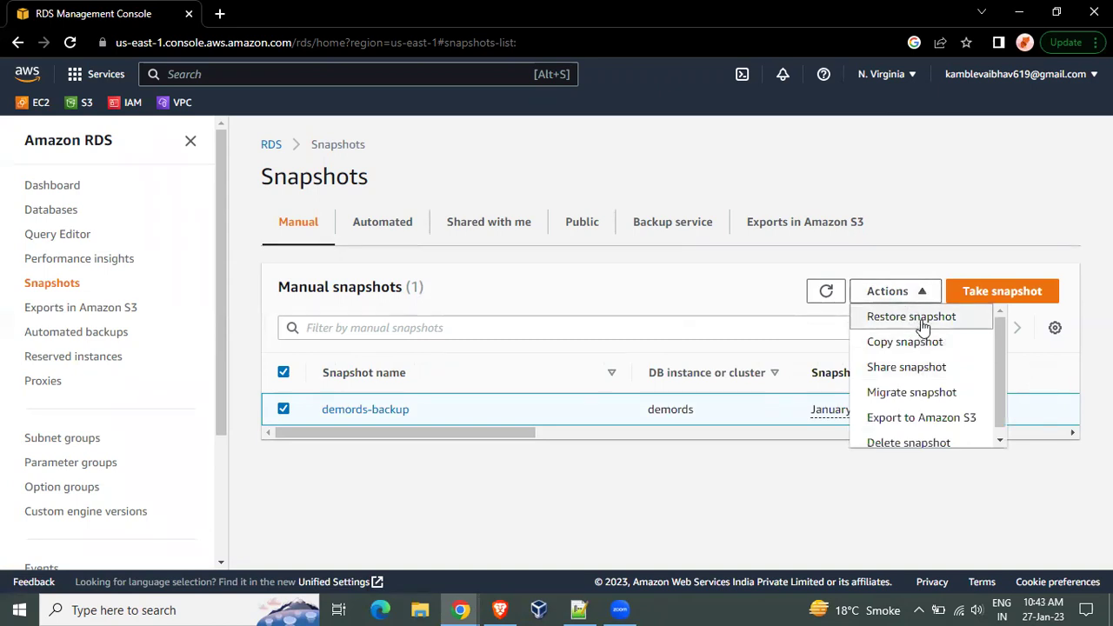
pyautogui.scroll(-1, 926, 350)
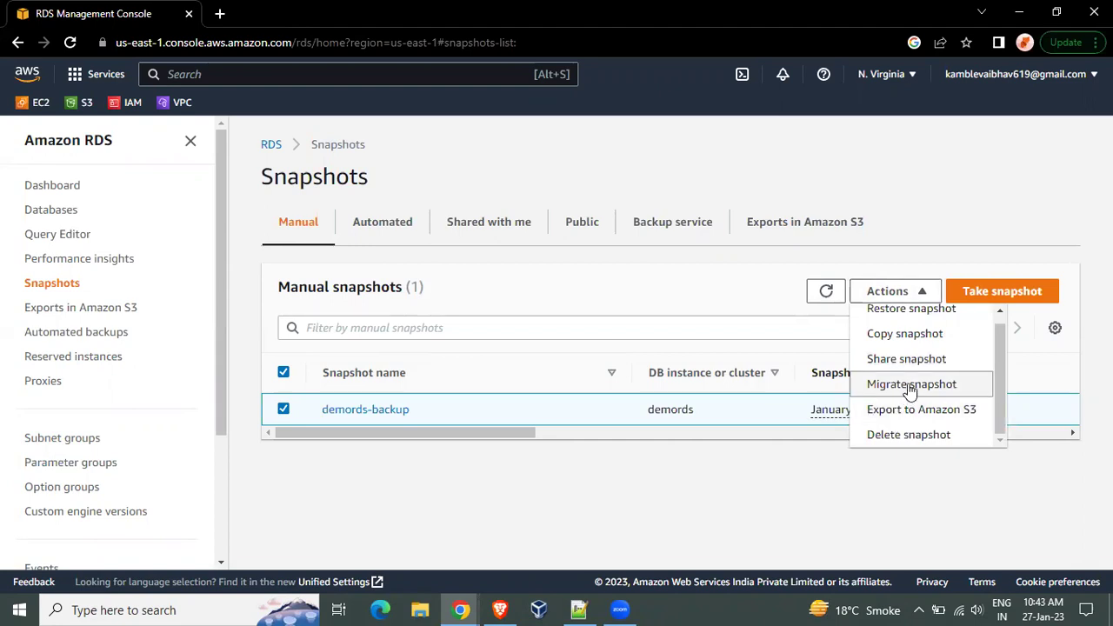
pyautogui.click(724, 559)
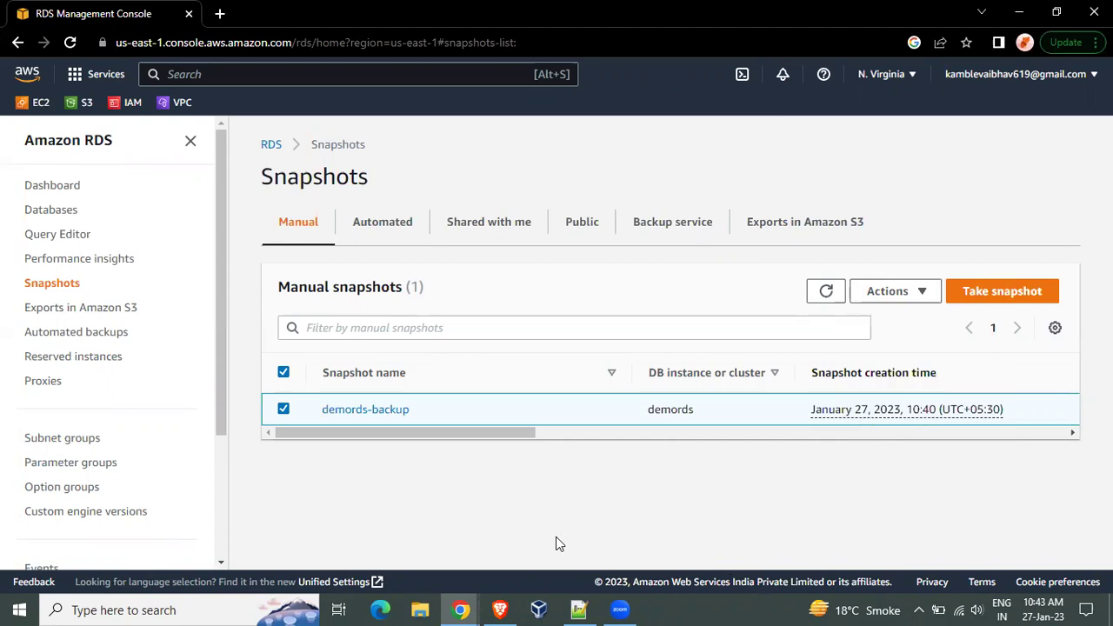
pyautogui.moveTo(495, 432); pyautogui.dragTo(633, 439)
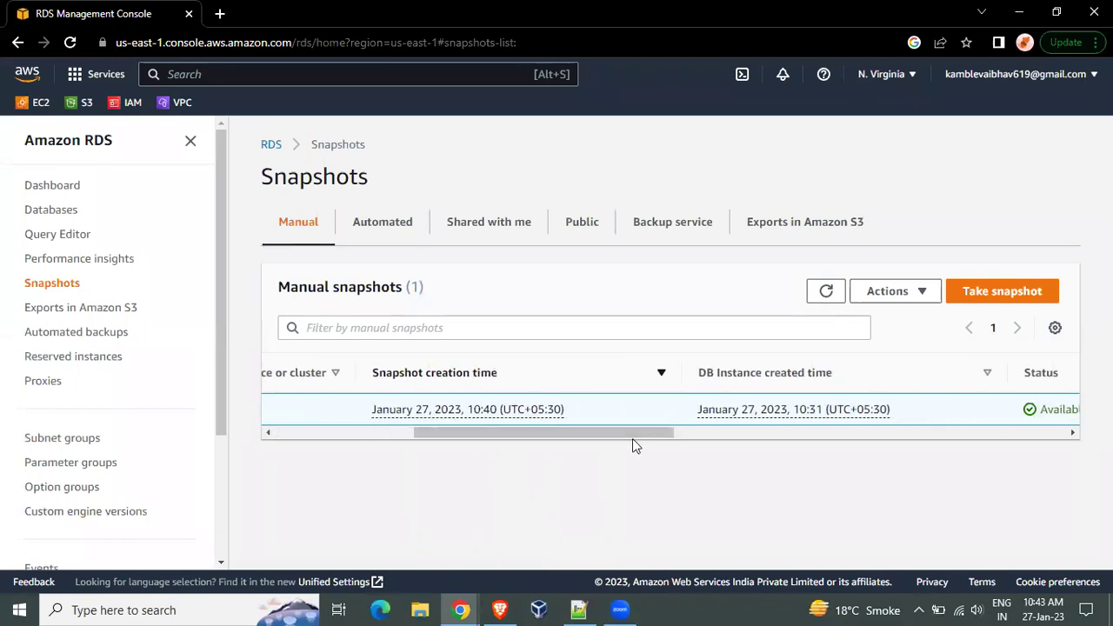
pyautogui.click(696, 434)
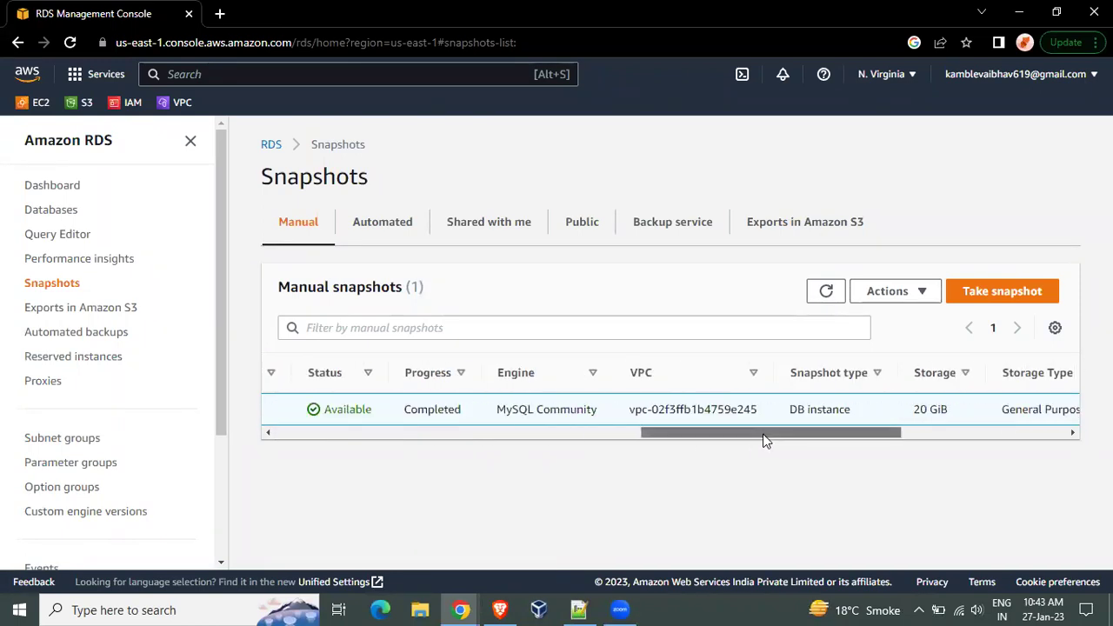
# View the Performance Insights page and return to the manual snapshots list.
pyautogui.click(65, 265)
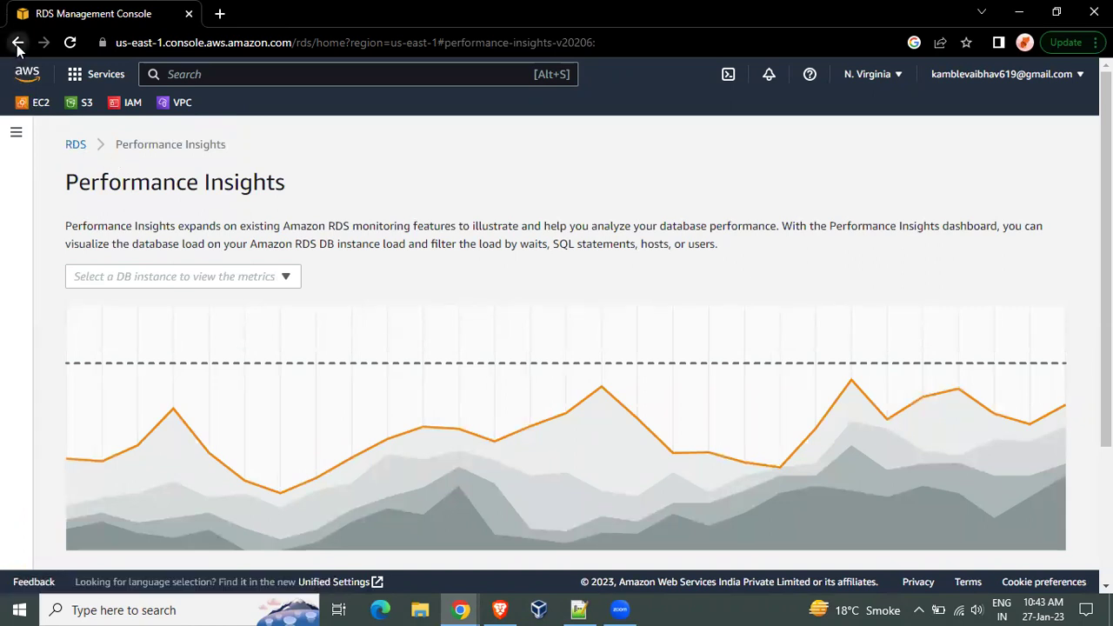
pyautogui.click(18, 46)
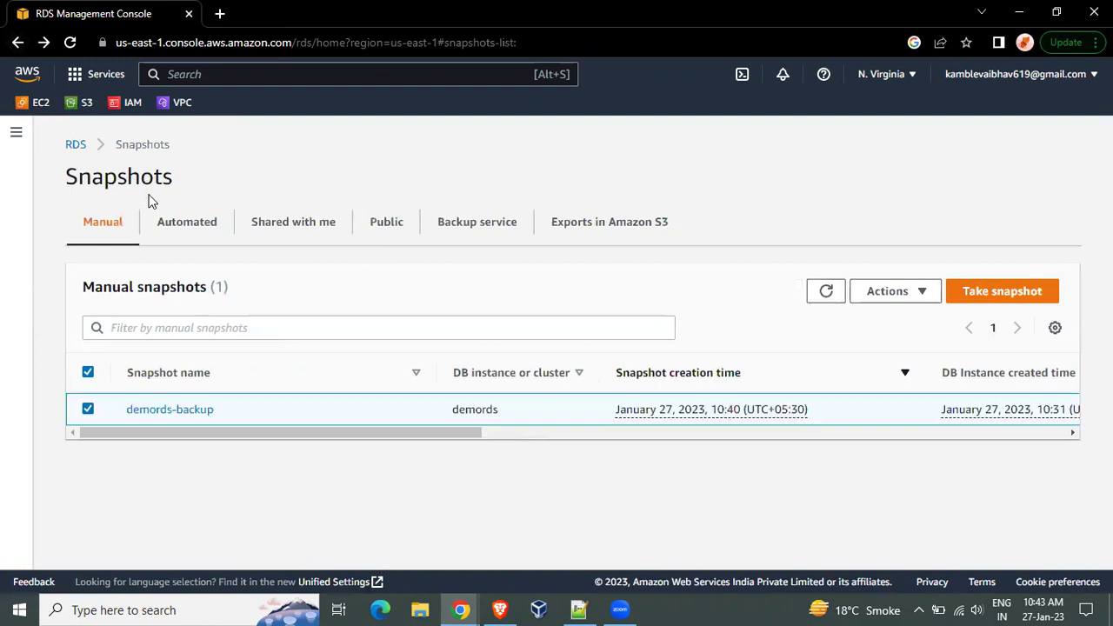
# Review the automated system snapshots and the snapshots shared with this account.
pyautogui.click(175, 221)
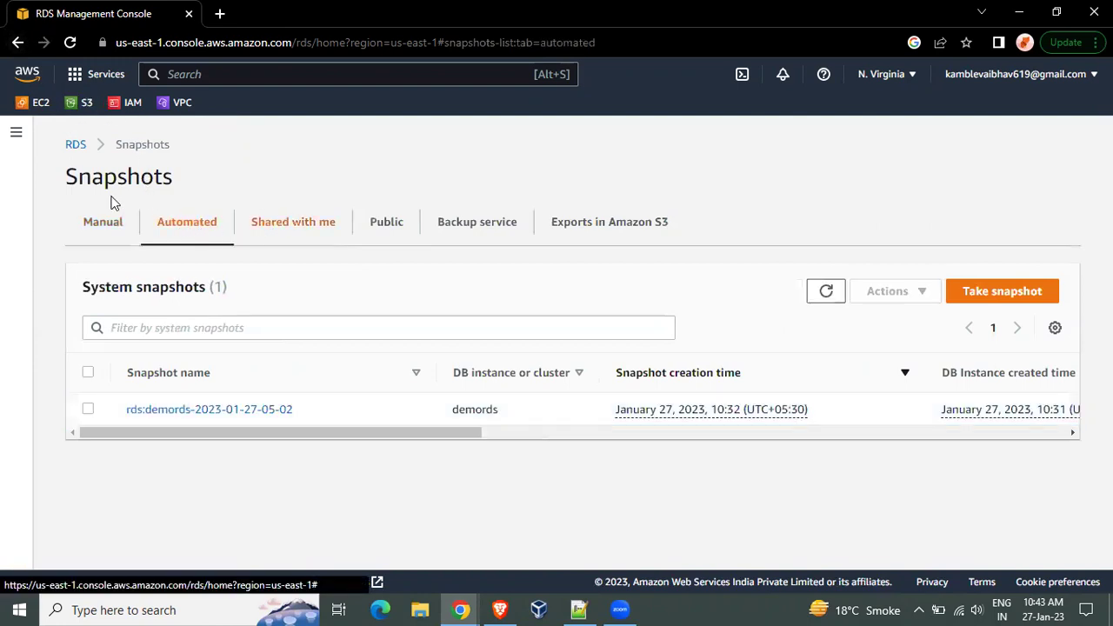
pyautogui.click(15, 44)
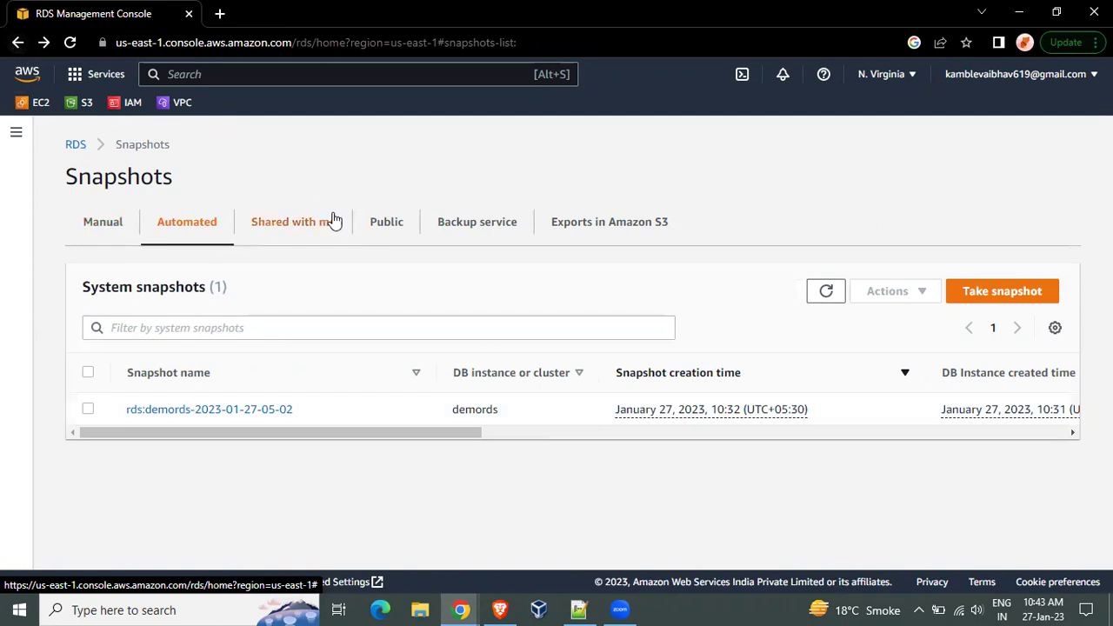
pyautogui.click(291, 226)
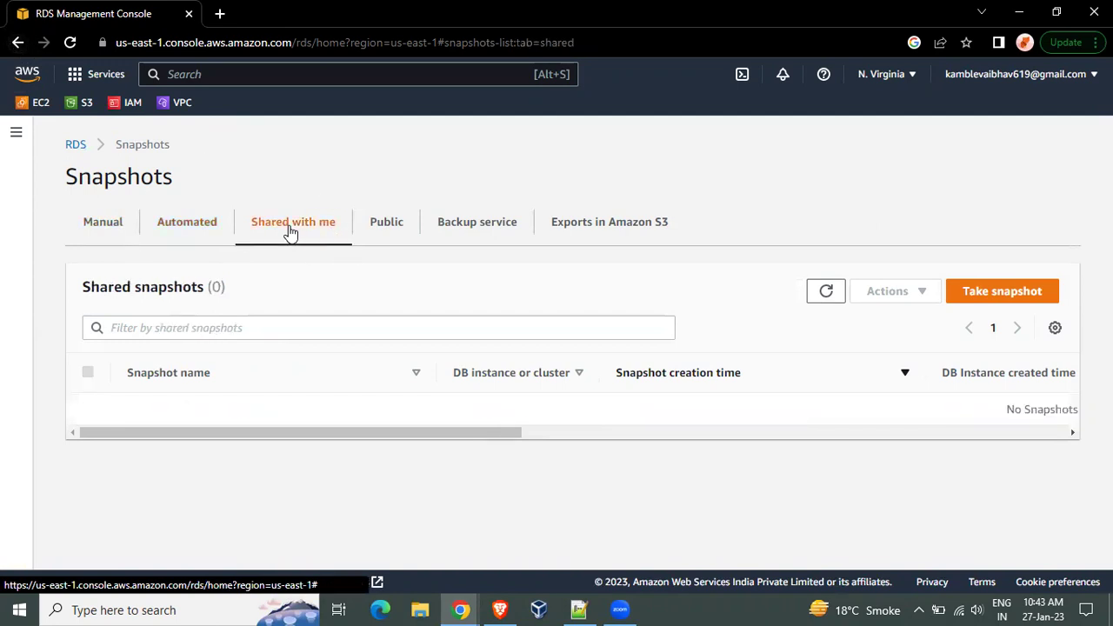
pyautogui.click(17, 45)
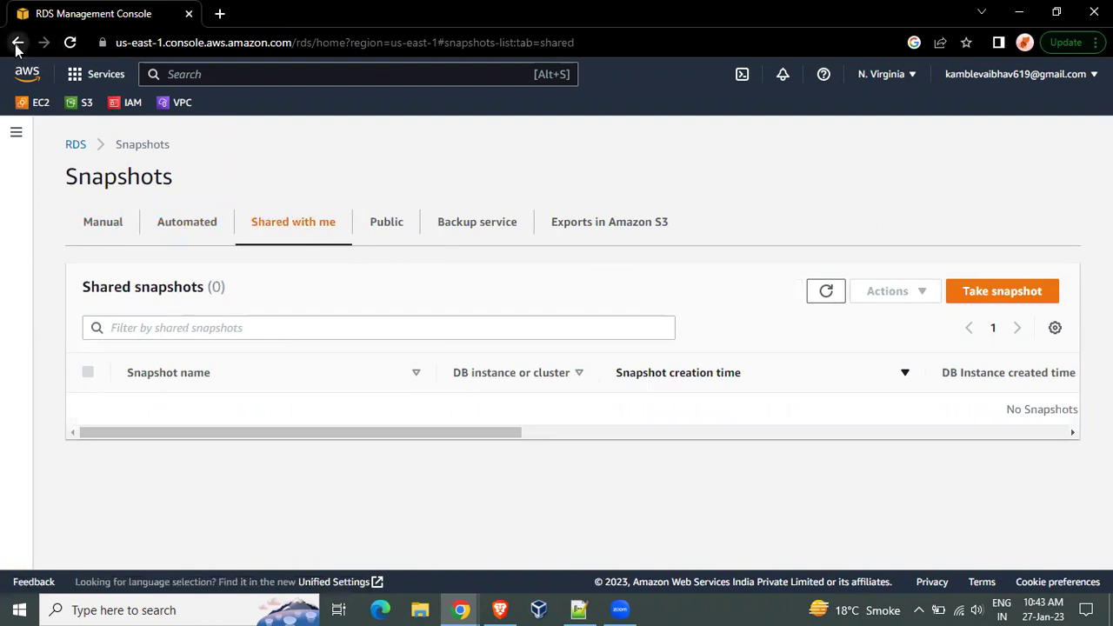
# Return to the RDS dashboard and review the resource usage in the N. Virginia region.
pyautogui.click(18, 45)
pyautogui.click(16, 45)
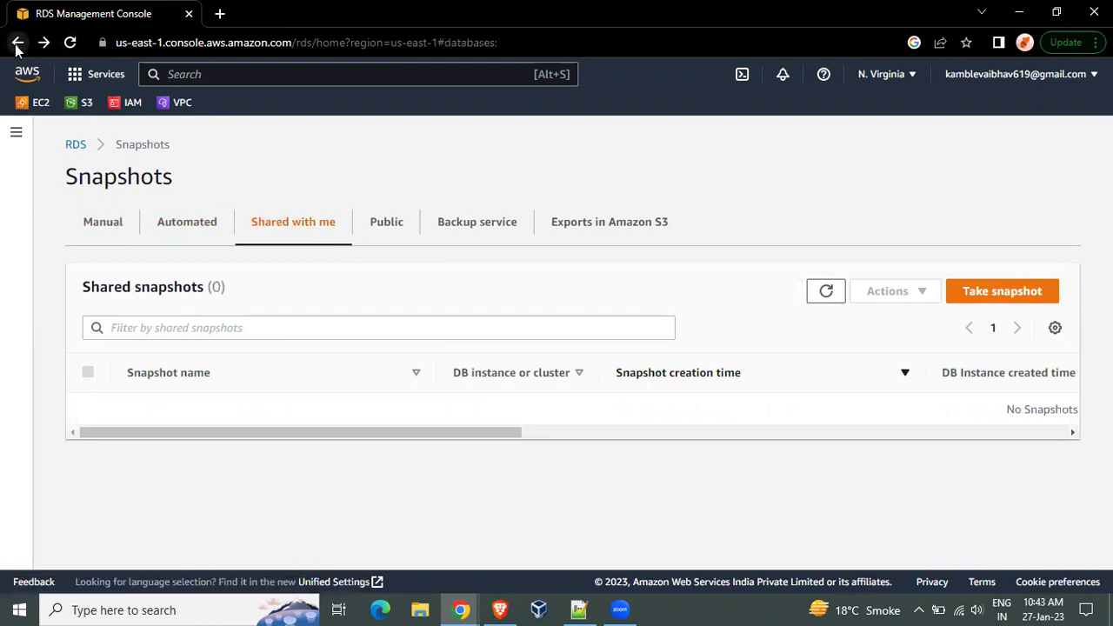
pyautogui.click(76, 146)
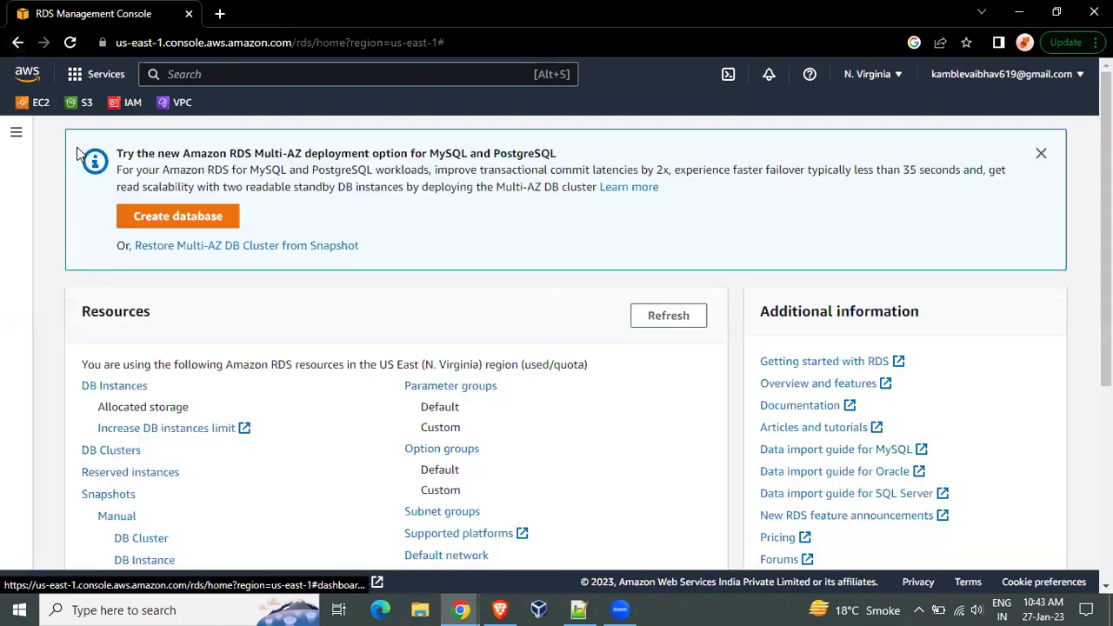
pyautogui.scroll(-1, 299, 315)
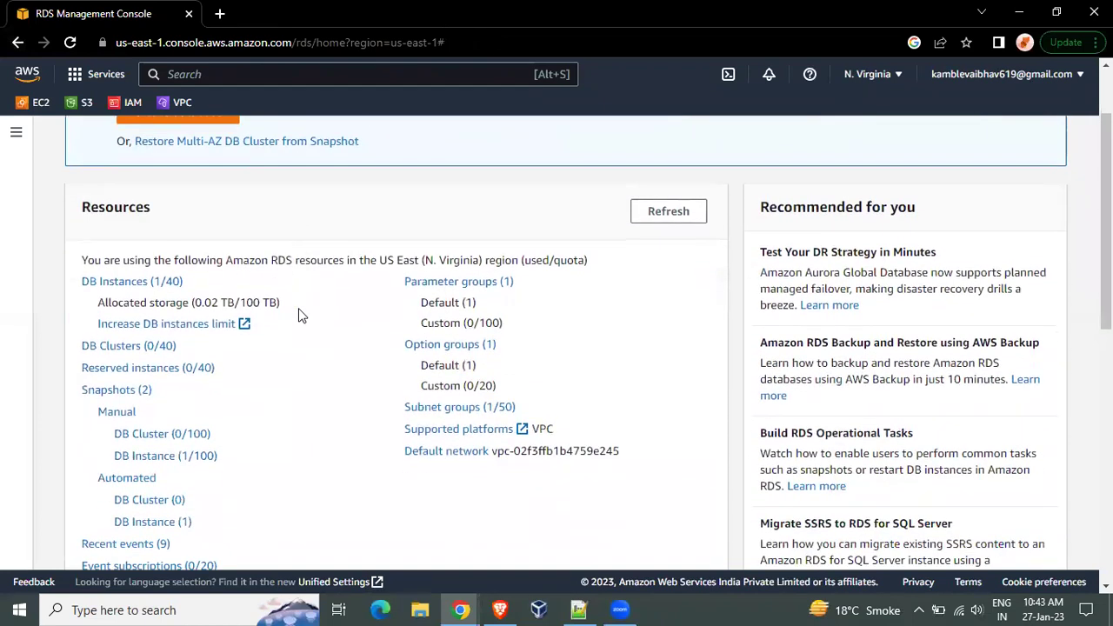
pyautogui.scroll(1, 298, 316)
# Show the databases list and check the demords instance's size, status, CPU, current activity and maintenance columns.
pyautogui.click(15, 134)
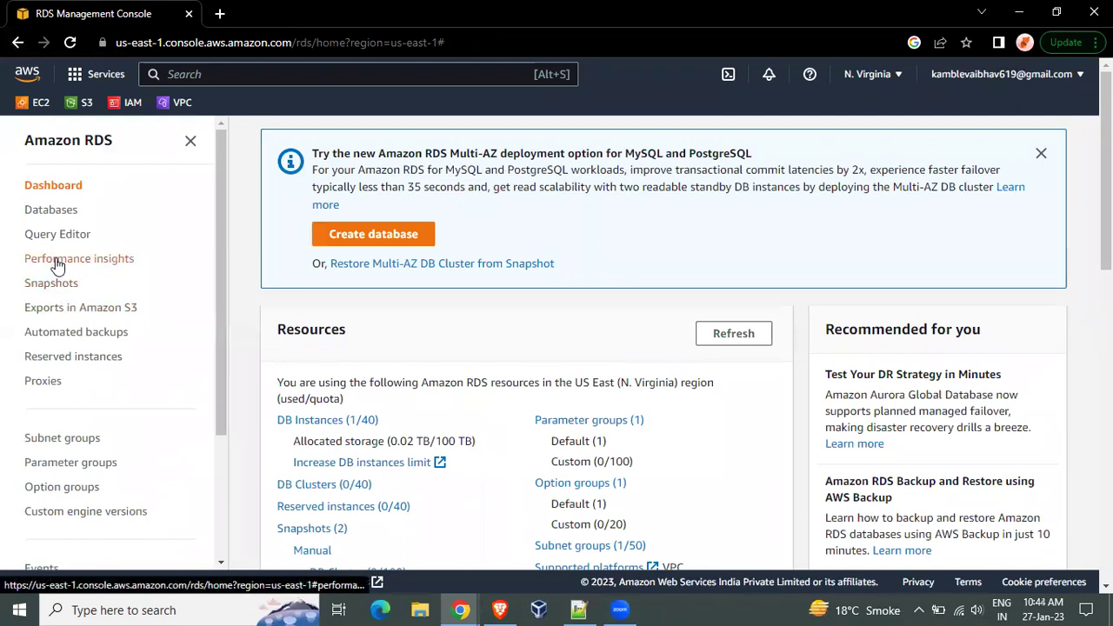
pyautogui.click(51, 213)
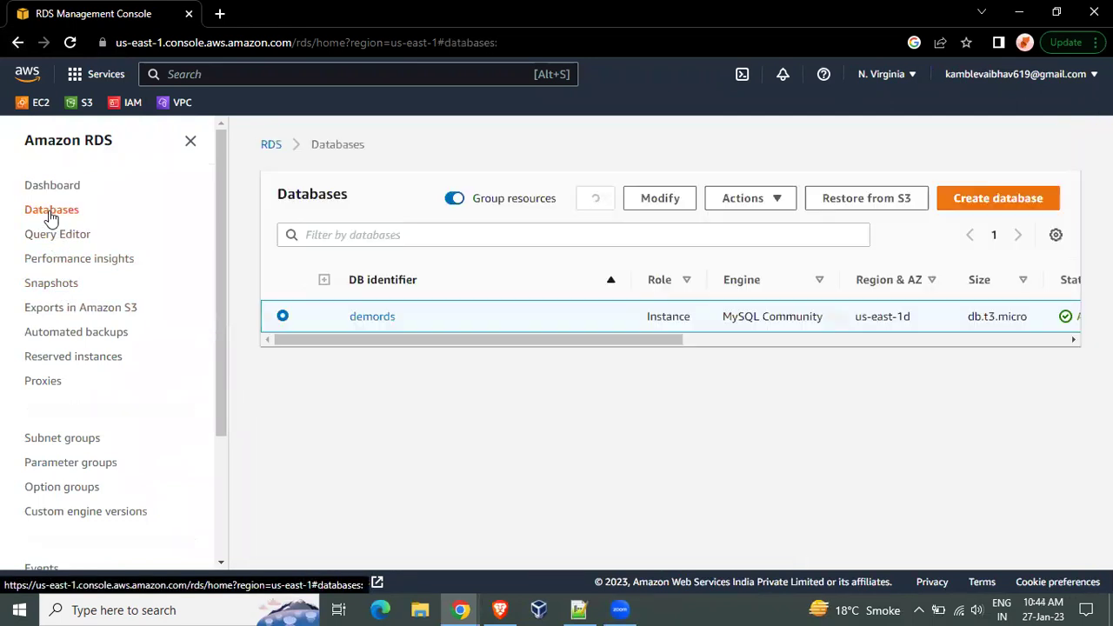
pyautogui.moveTo(387, 334); pyautogui.dragTo(556, 366)
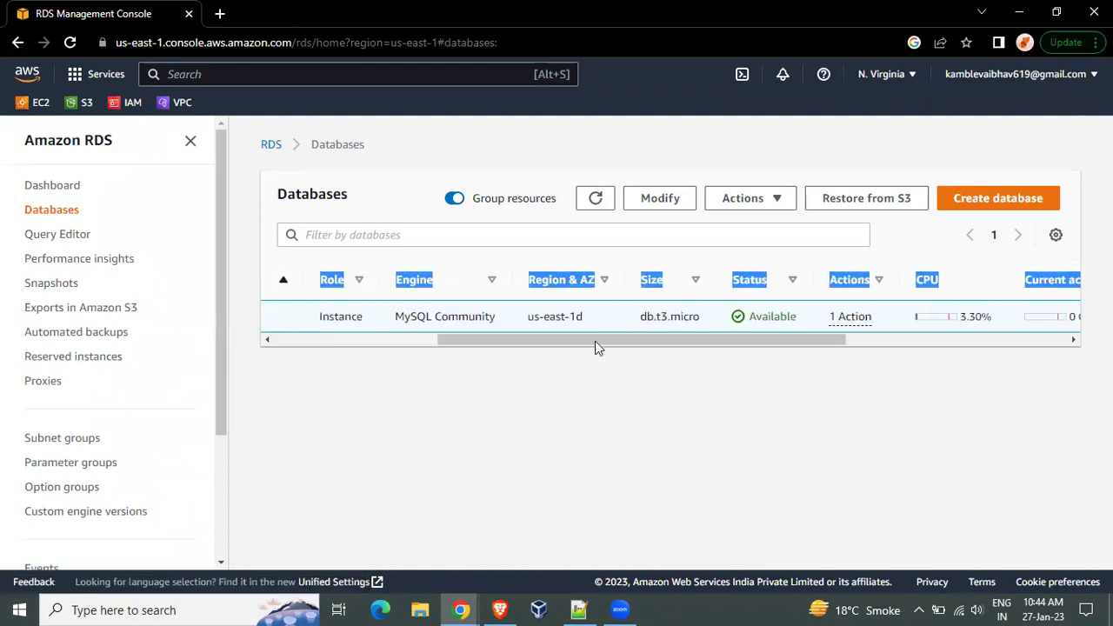
pyautogui.moveTo(688, 339); pyautogui.dragTo(808, 330)
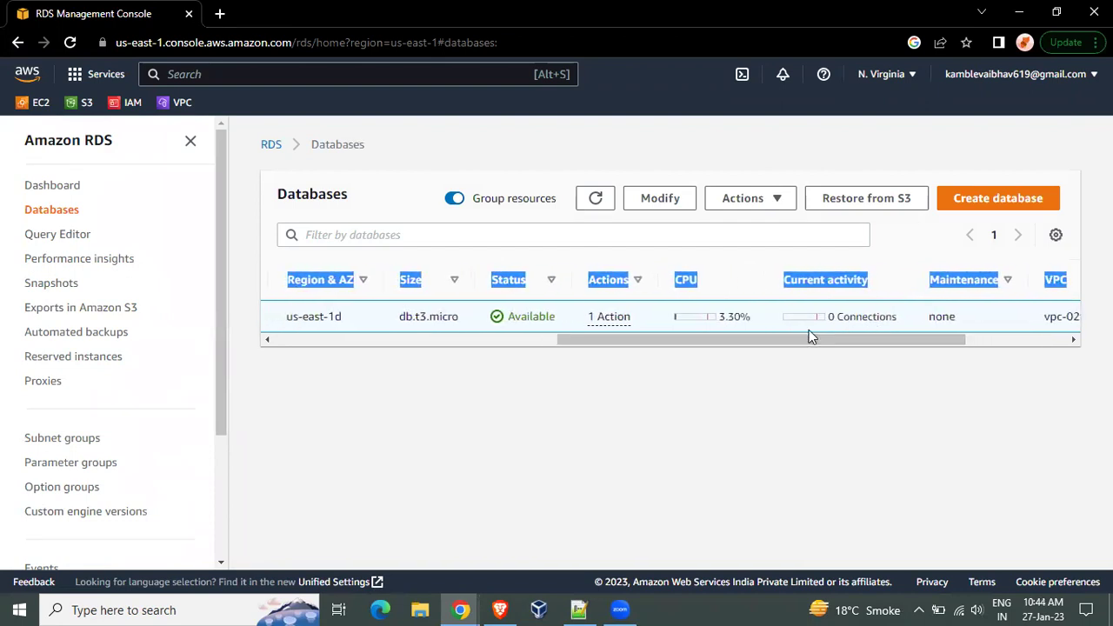
pyautogui.click(684, 317)
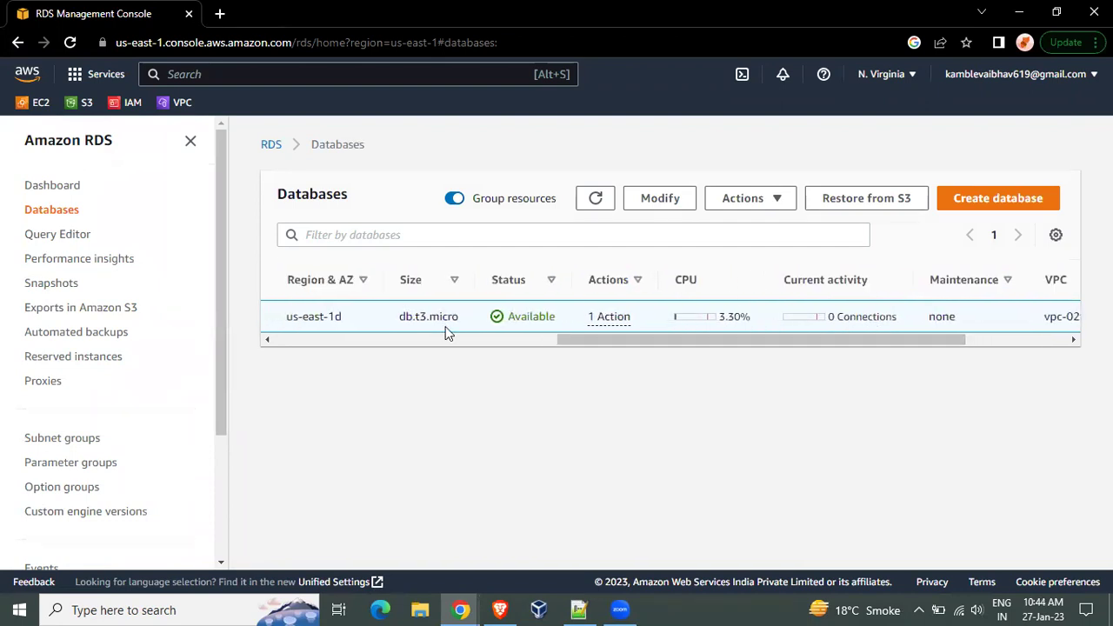
pyautogui.moveTo(596, 338); pyautogui.dragTo(311, 340)
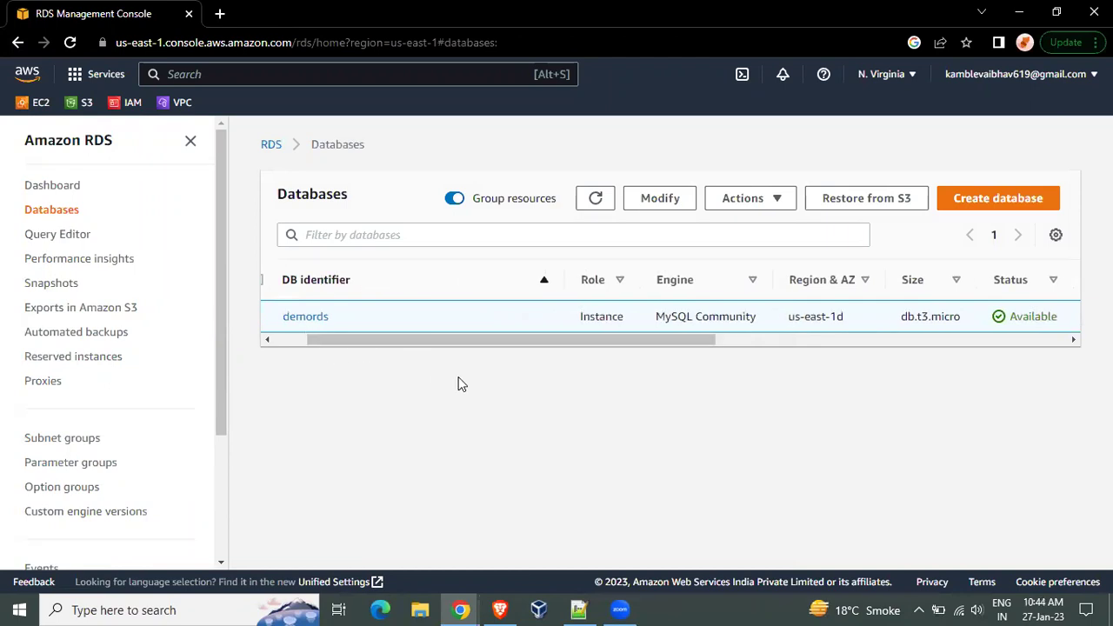
# View the demords instance's details and review its summary and its connectivity and security settings.
pyautogui.click(295, 317)
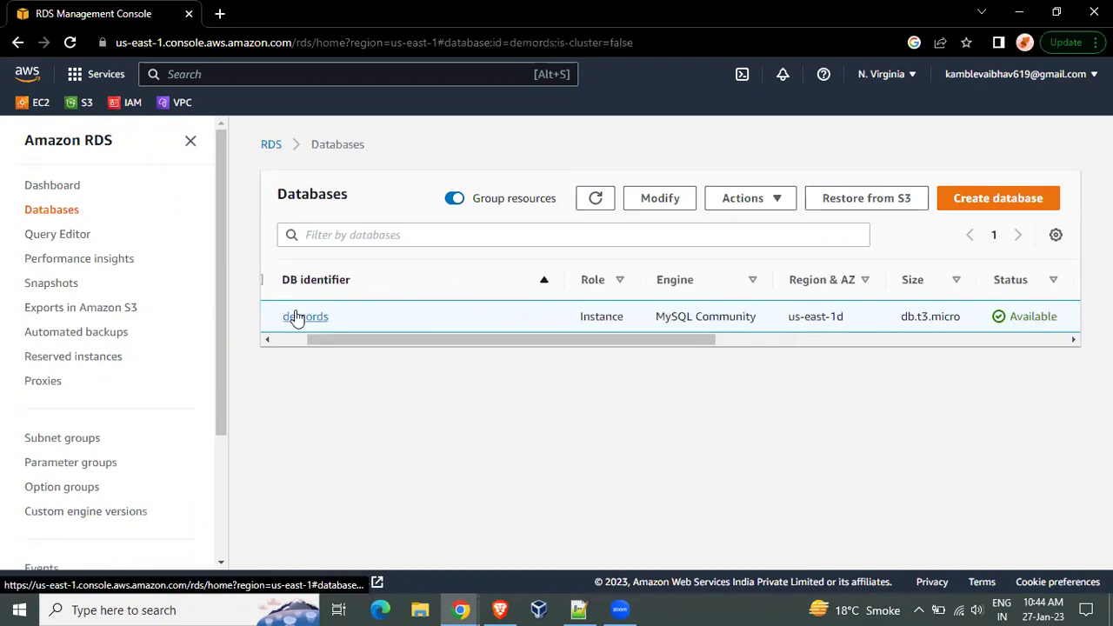
pyautogui.scroll(-3, 472, 378)
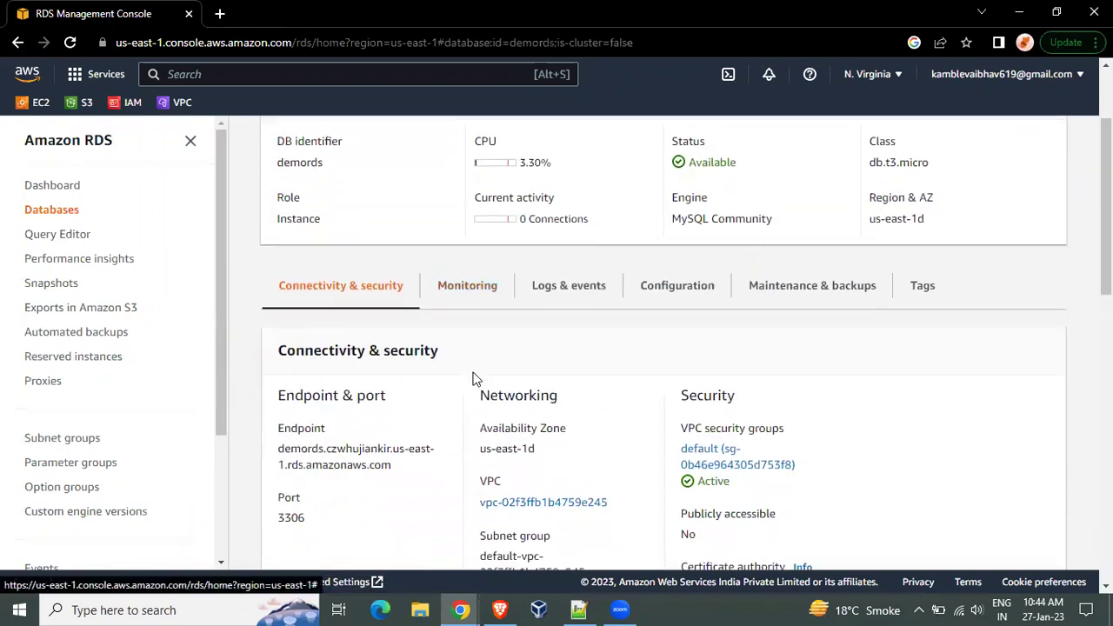
pyautogui.scroll(-5, 472, 378)
pyautogui.scroll(7, 472, 378)
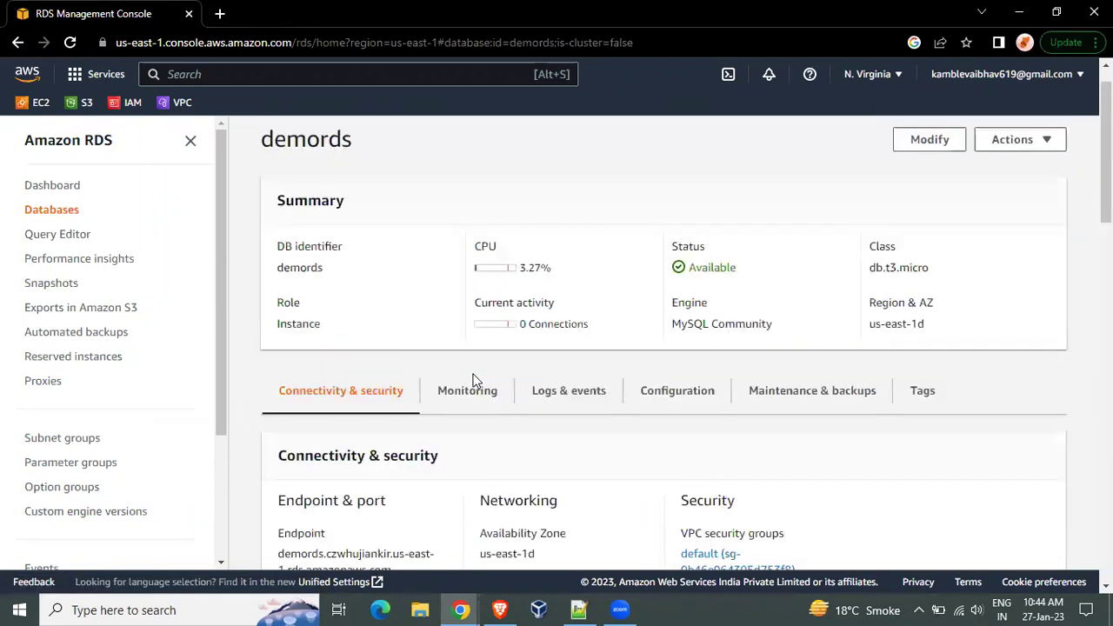
# Review the demords instance's CloudWatch alarms, recent events and logs.
pyautogui.click(566, 394)
pyautogui.scroll(-5, 564, 394)
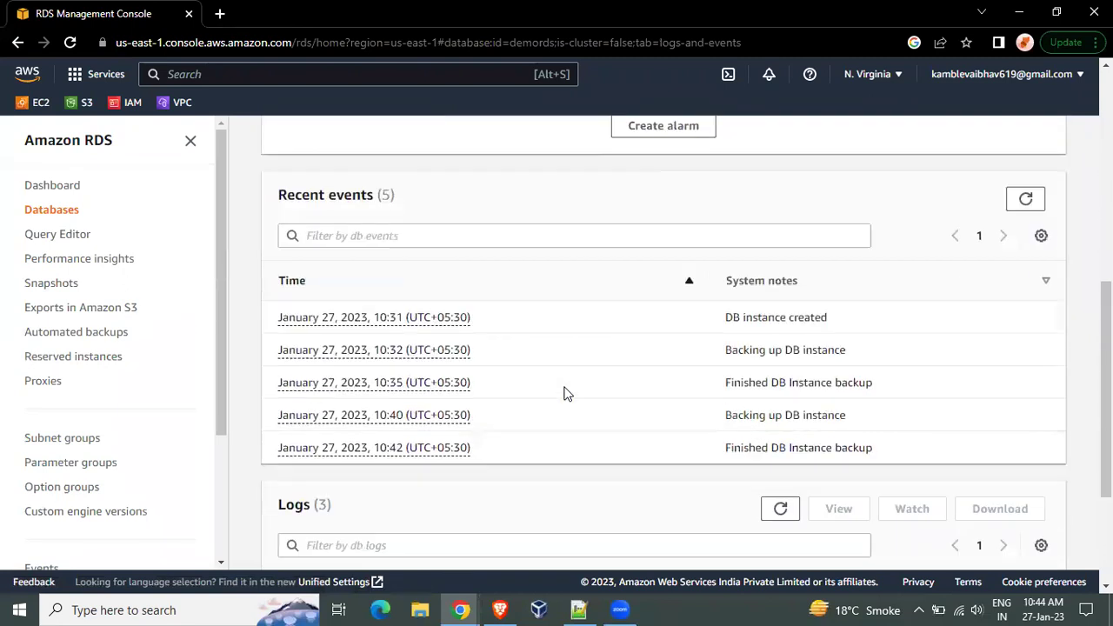
pyautogui.scroll(-3, 563, 394)
pyautogui.scroll(3, 563, 394)
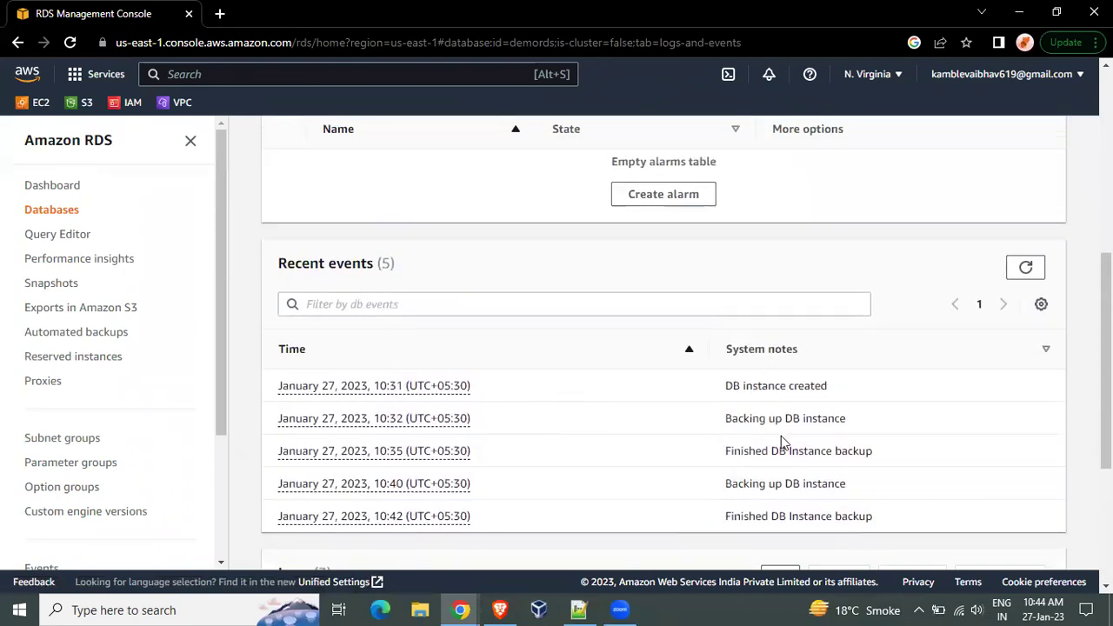
pyautogui.scroll(1, 537, 439)
pyautogui.scroll(3, 535, 436)
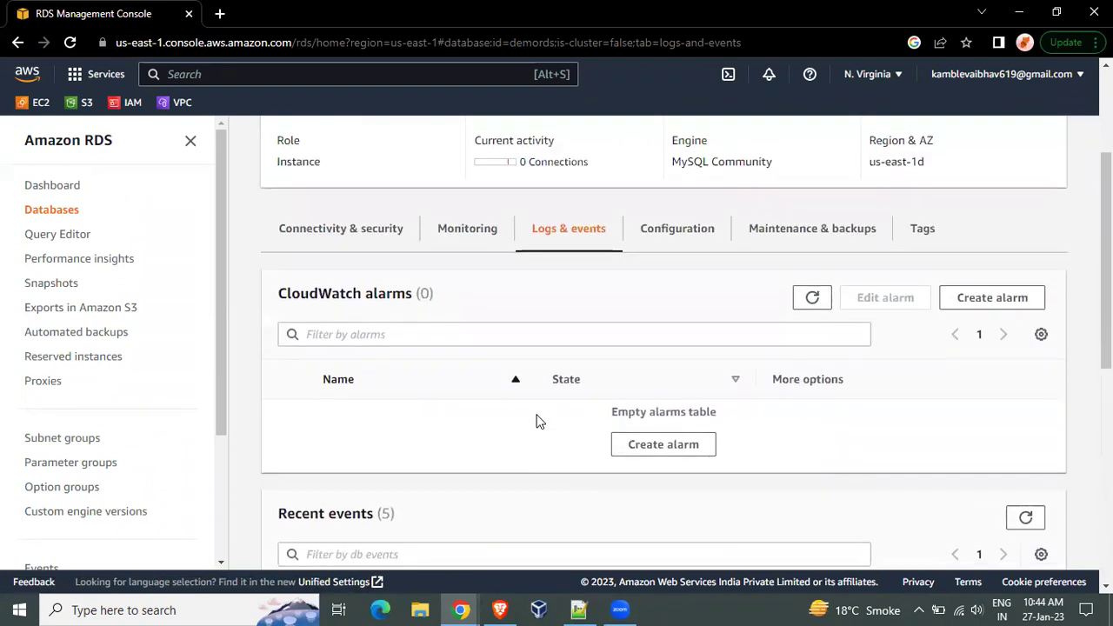
# Examine the demords instance's CloudWatch graphs for CPU utilization, DB connections, free storage space, freeable memory, and write and read IOPS.
pyautogui.click(439, 229)
pyautogui.scroll(-4, 570, 363)
pyautogui.scroll(-3, 570, 363)
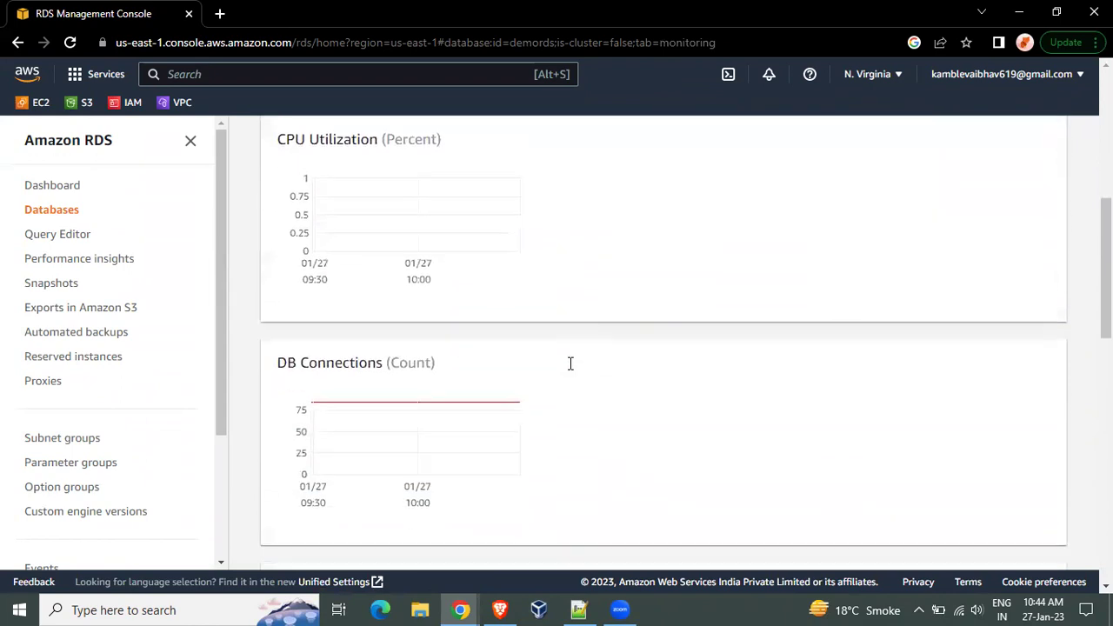
pyautogui.scroll(1, 323, 270)
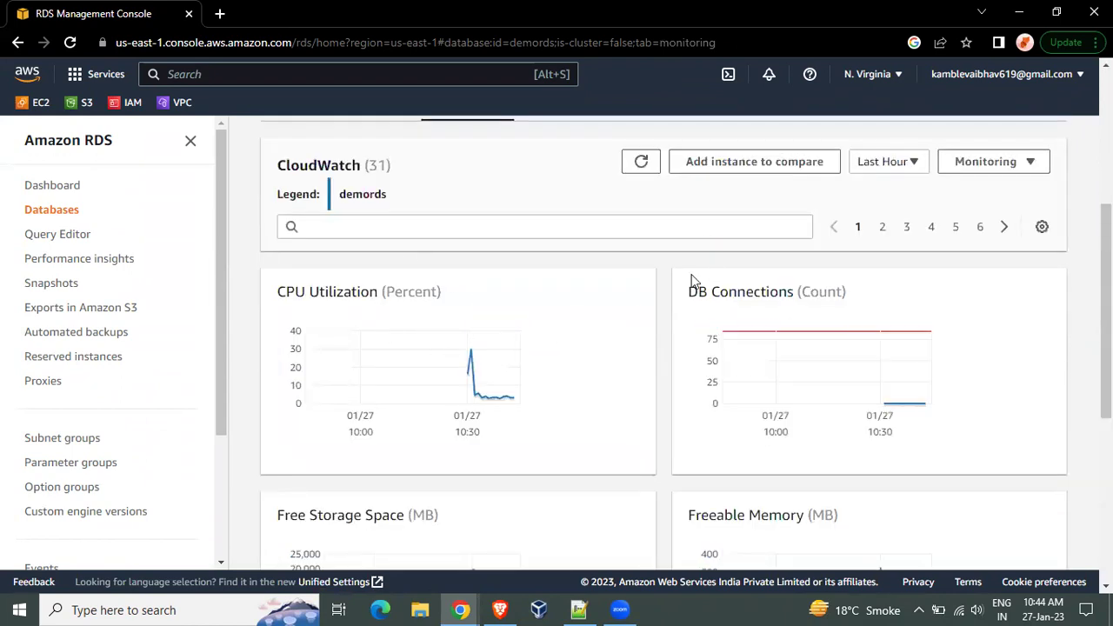
pyautogui.scroll(-2, 773, 331)
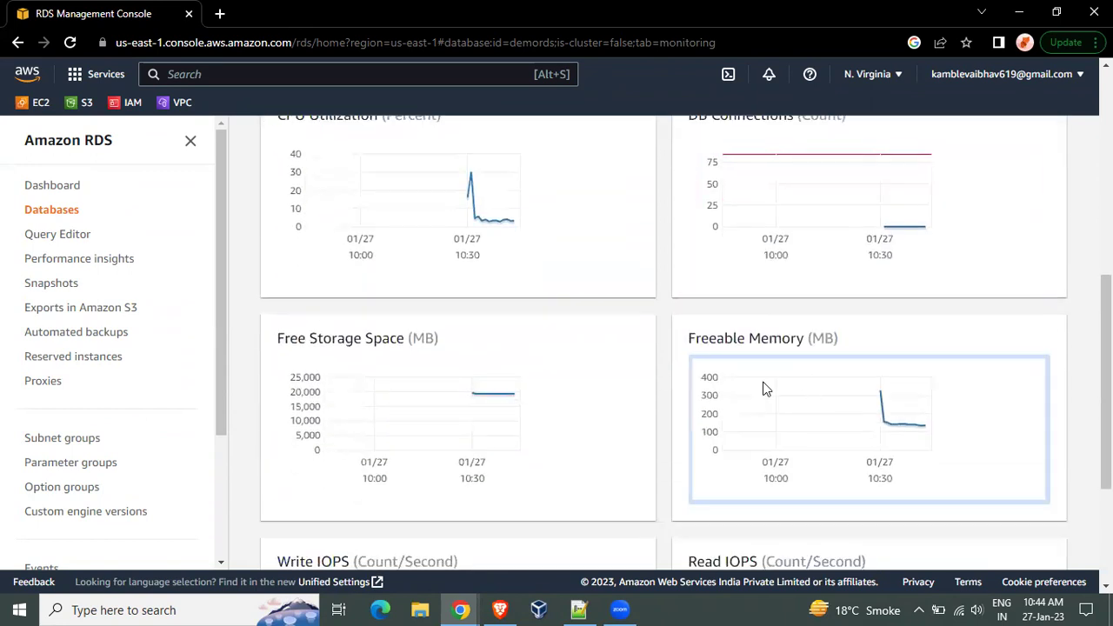
pyautogui.scroll(-2, 776, 395)
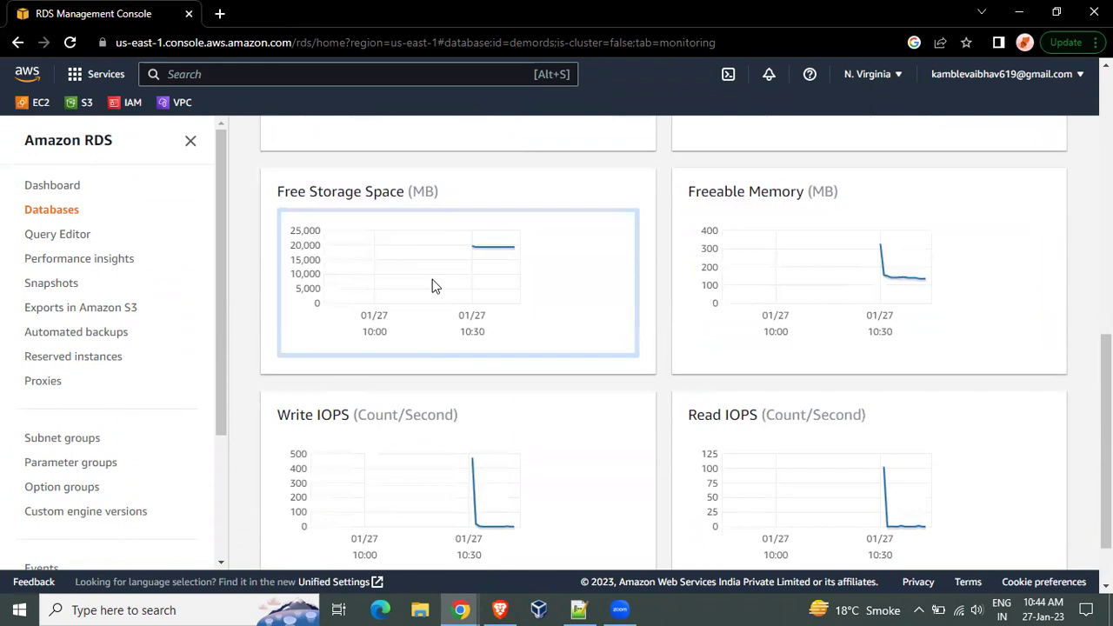
pyautogui.scroll(-1, 432, 279)
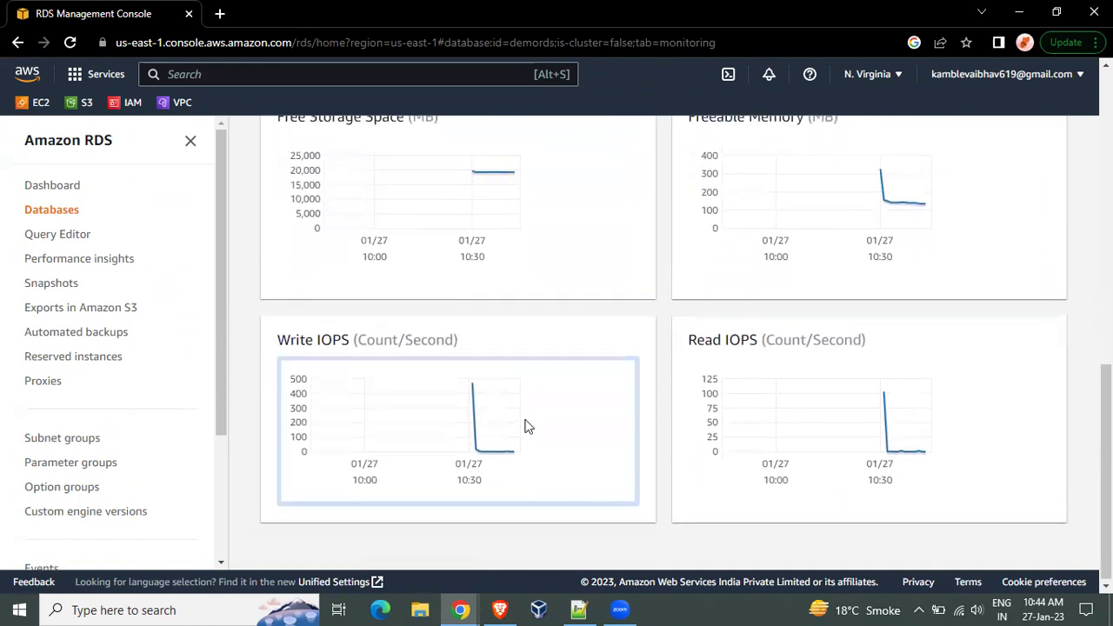
pyautogui.scroll(8, 516, 340)
pyautogui.scroll(1, 516, 340)
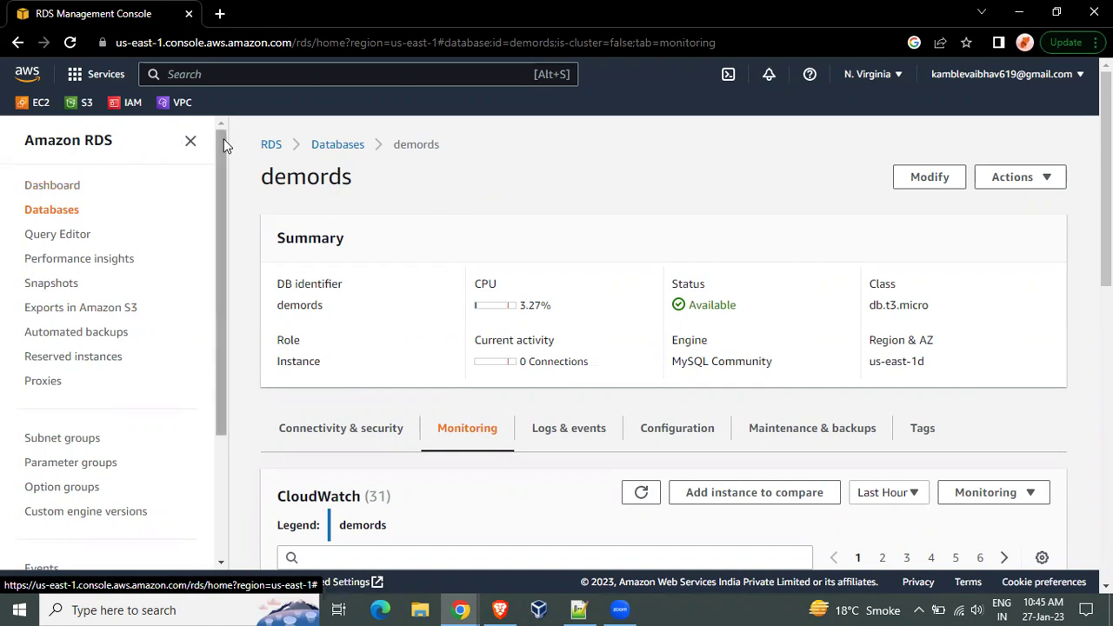
pyautogui.scroll(-2, 223, 169)
pyautogui.scroll(-1, 455, 341)
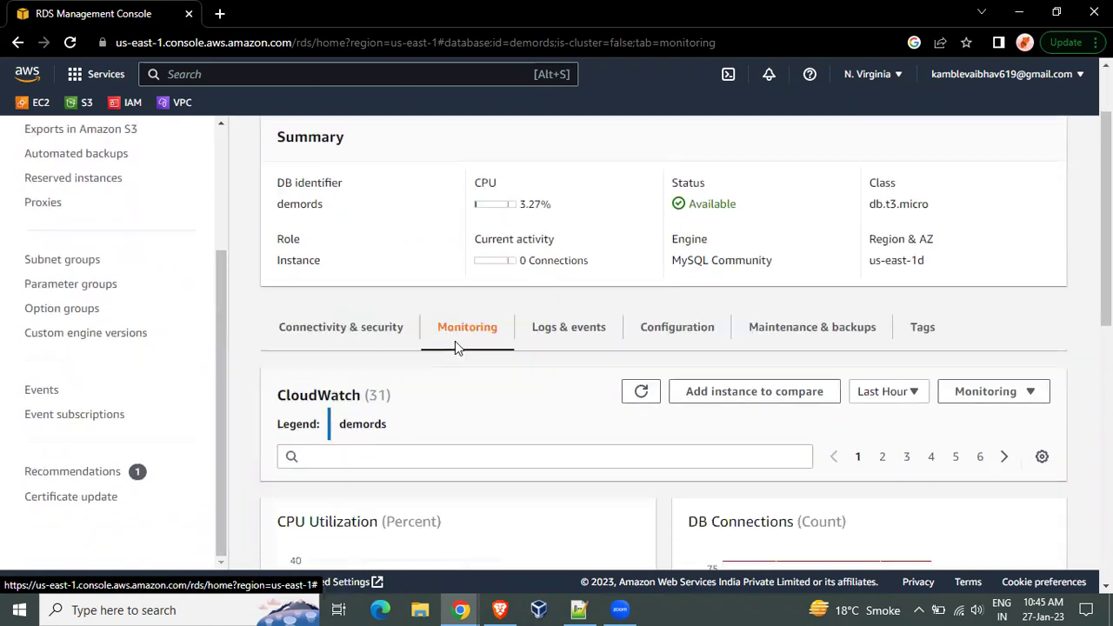
pyautogui.scroll(-7, 454, 341)
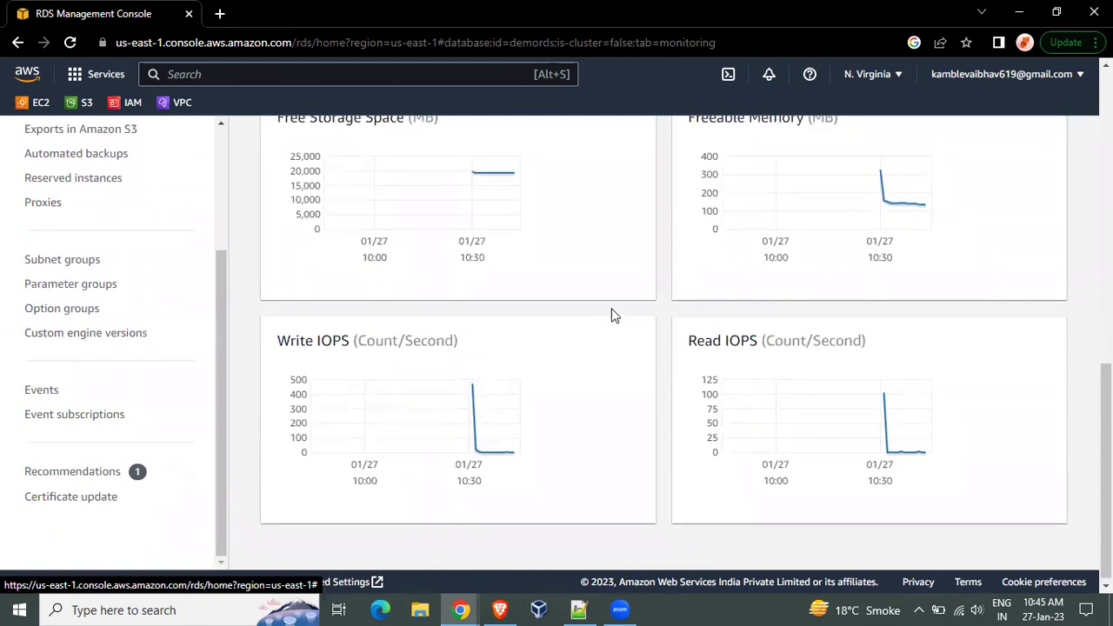
pyautogui.scroll(6, 611, 315)
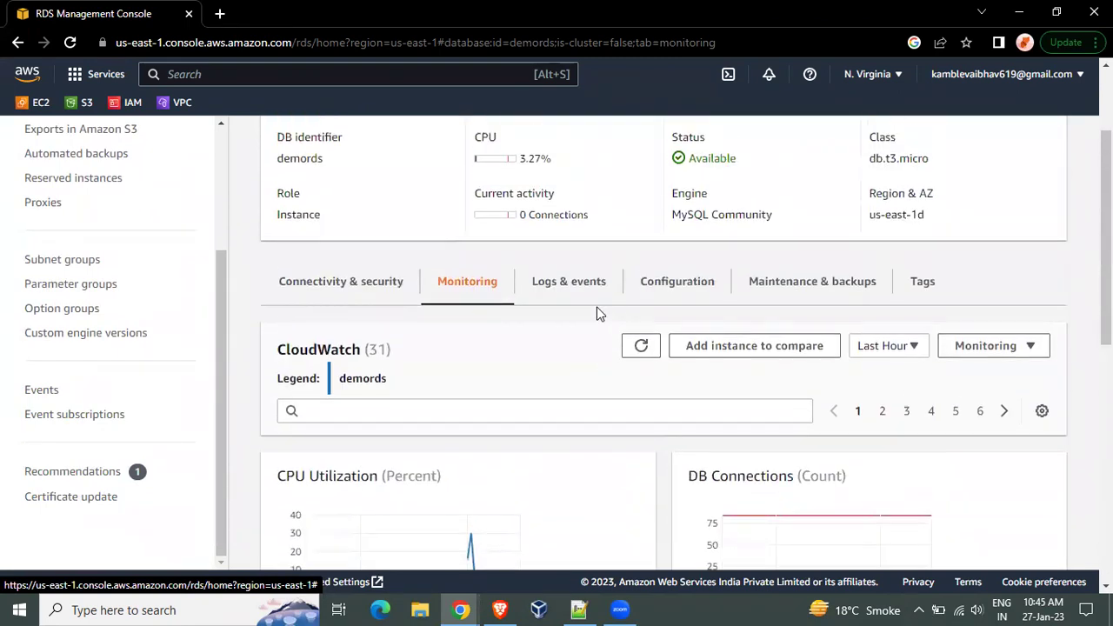
pyautogui.scroll(2, 600, 313)
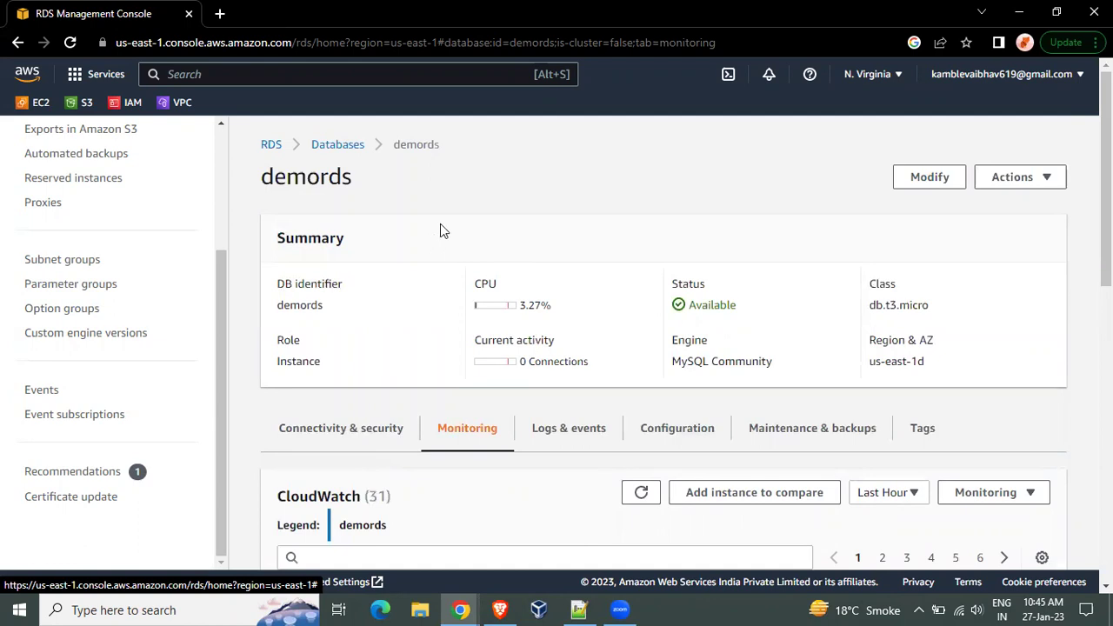
pyautogui.scroll(3, 168, 182)
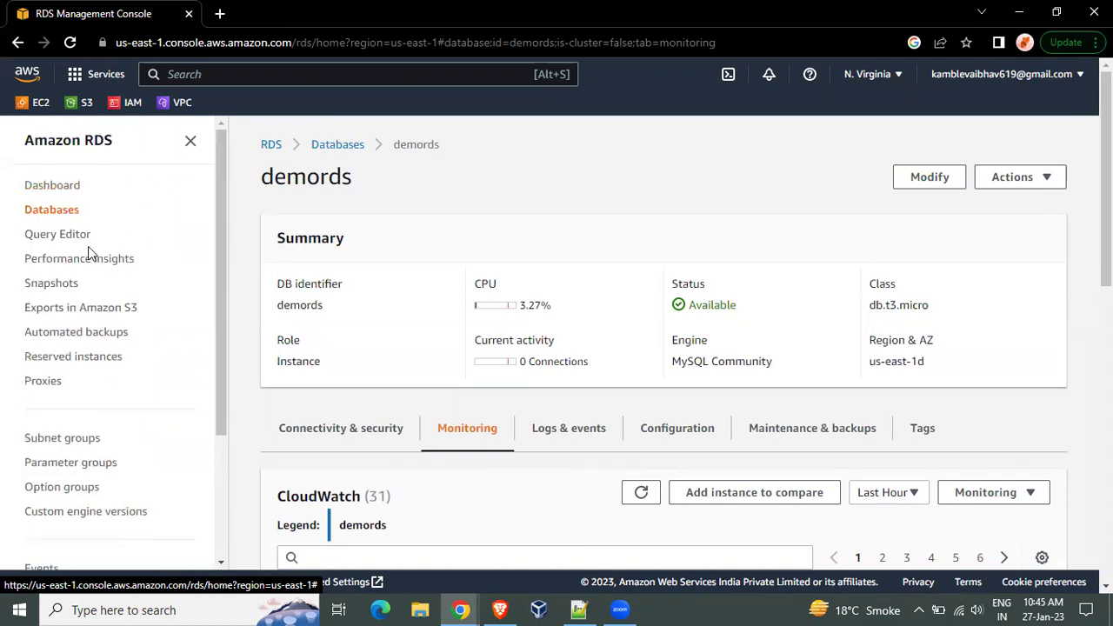
# Start deleting the demords instance from the databases list and enter "delete" in the deletion confirmation field.
pyautogui.click(36, 189)
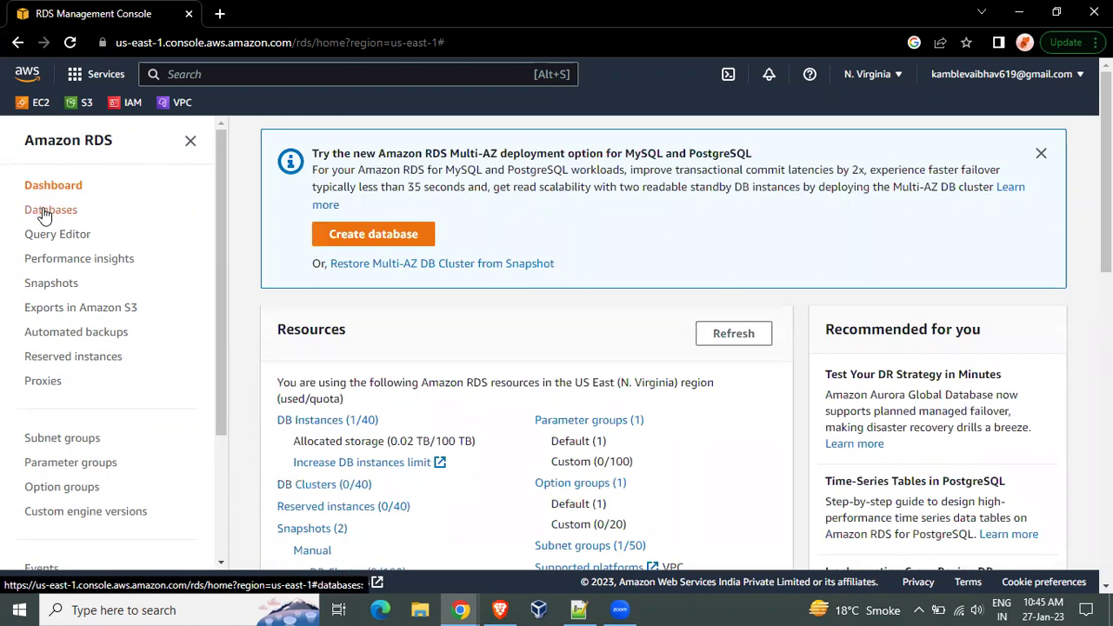
pyautogui.click(45, 212)
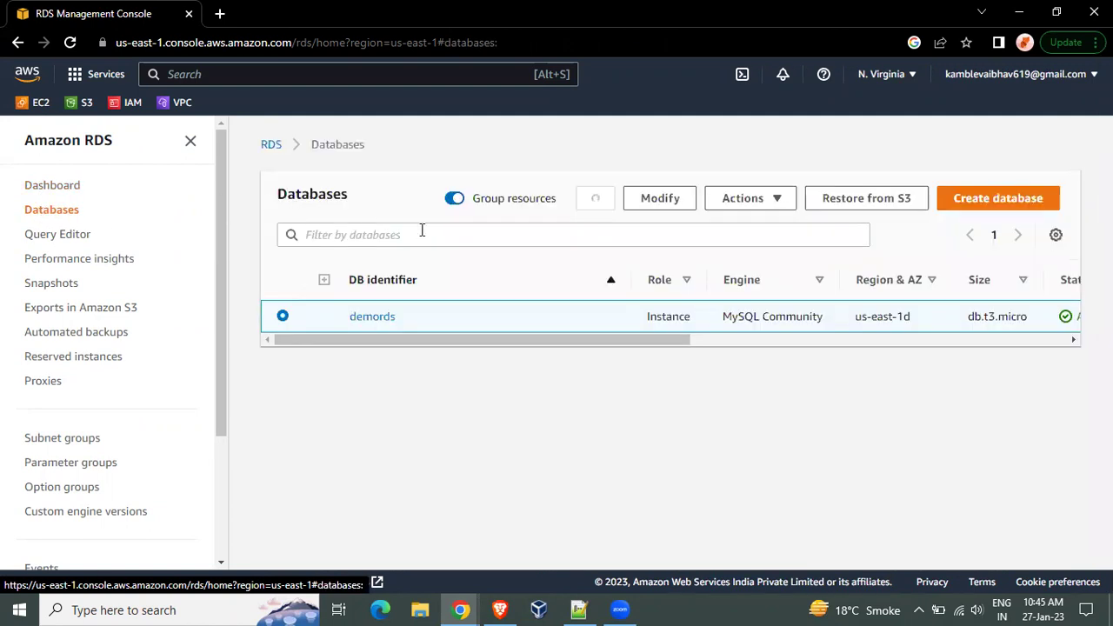
pyautogui.click(770, 201)
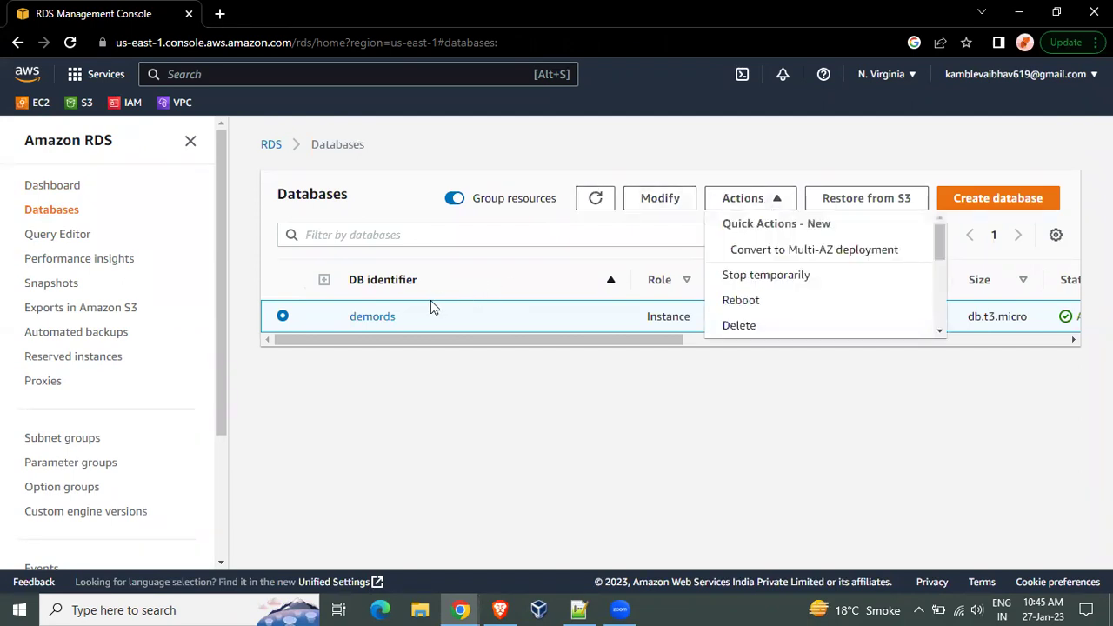
pyautogui.click(753, 324)
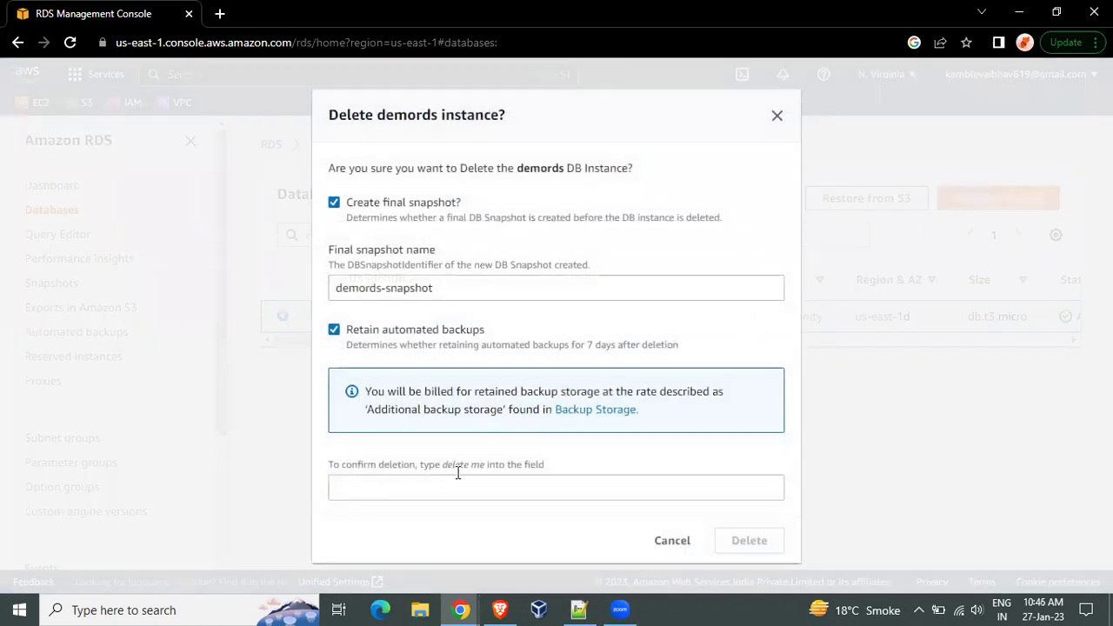
pyautogui.click(407, 487)
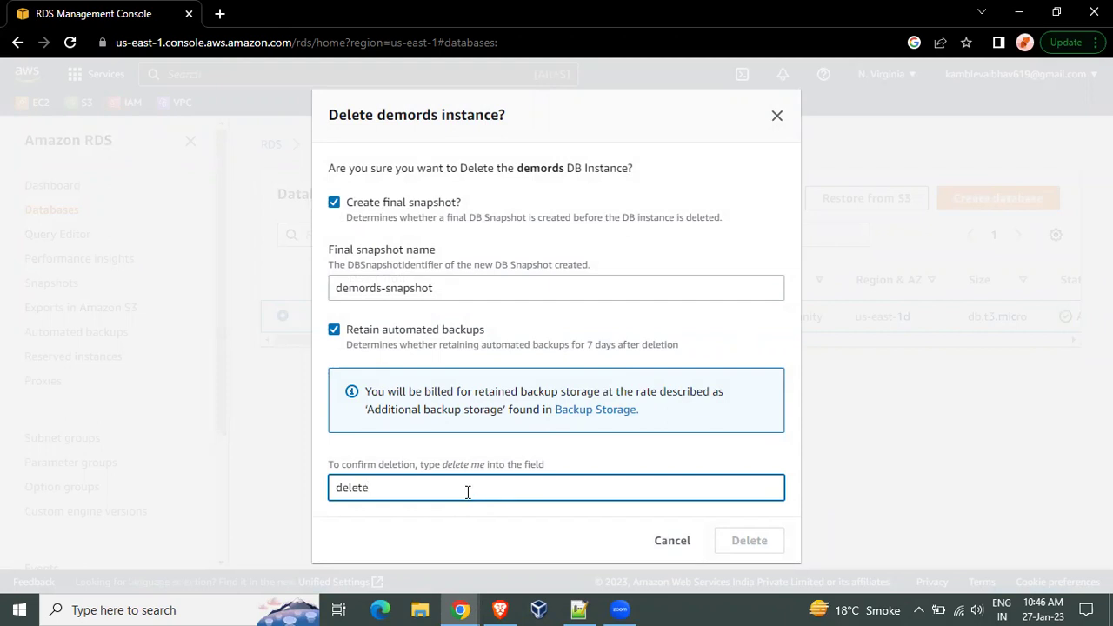
pyautogui.click(460, 291)
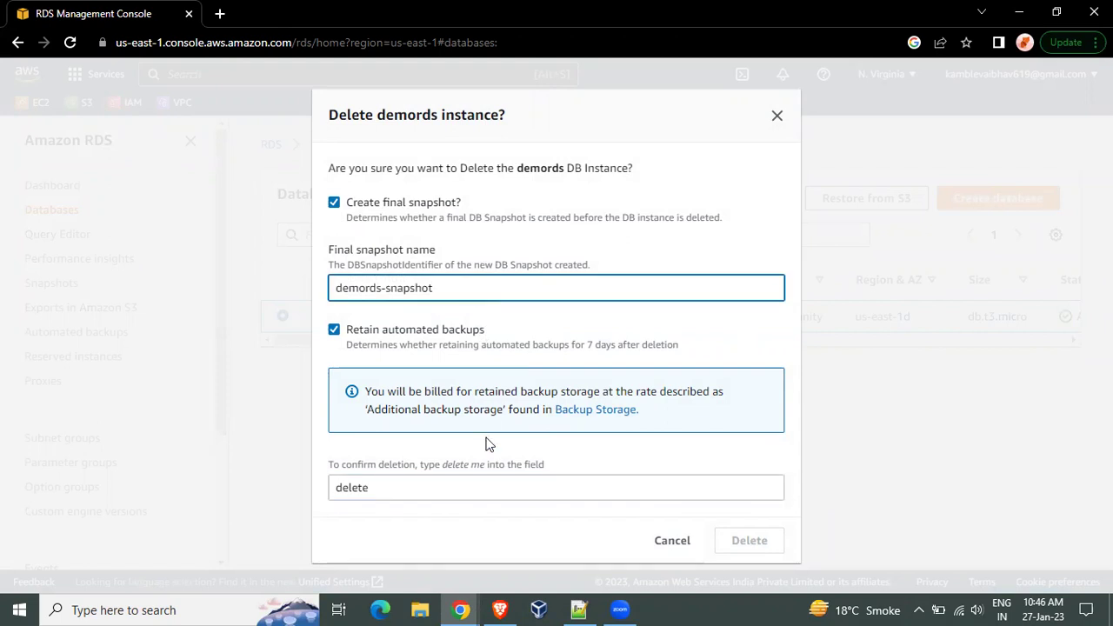
pyautogui.click(474, 492)
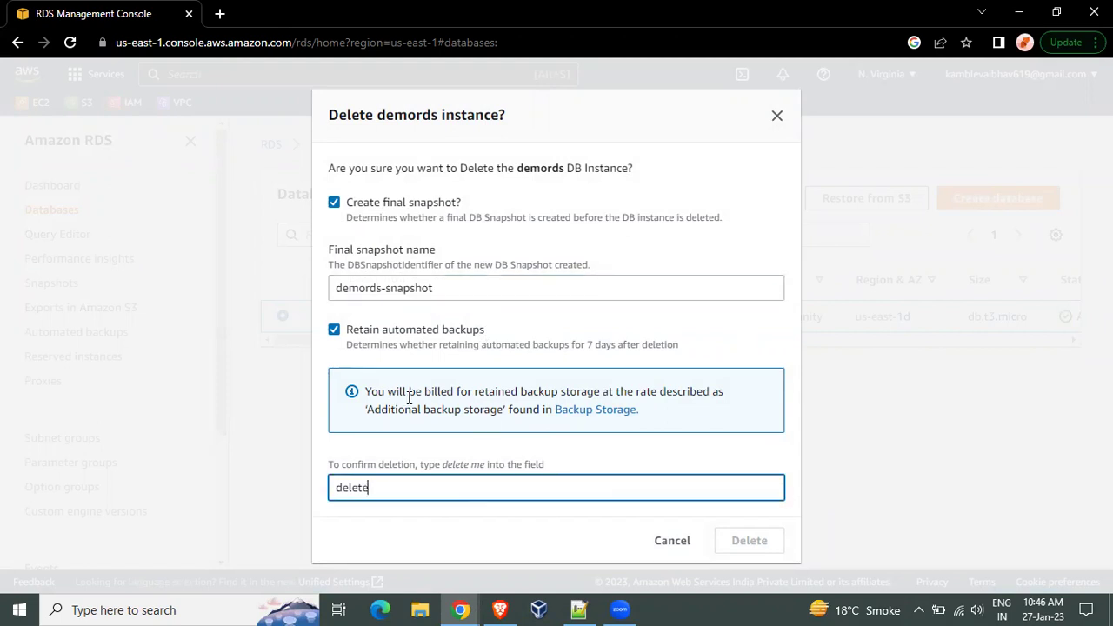
# Check the backup storage pricing on the Amazon RDS for MySQL pricing page and return to the RDS console.
pyautogui.click(599, 416)
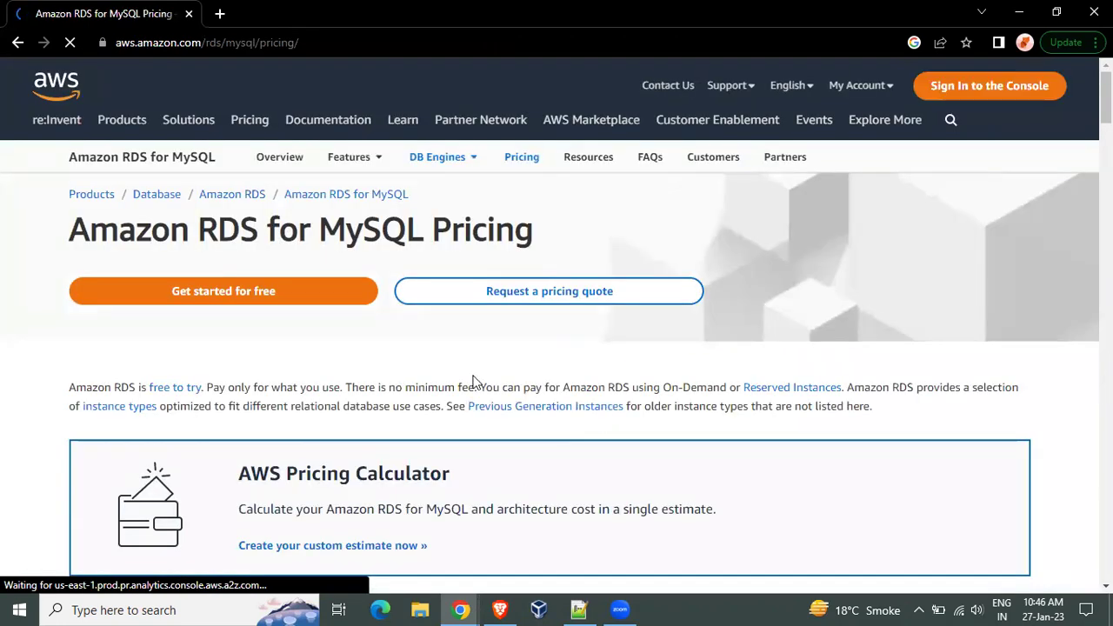
pyautogui.scroll(-3, 475, 382)
pyautogui.scroll(-5, 475, 383)
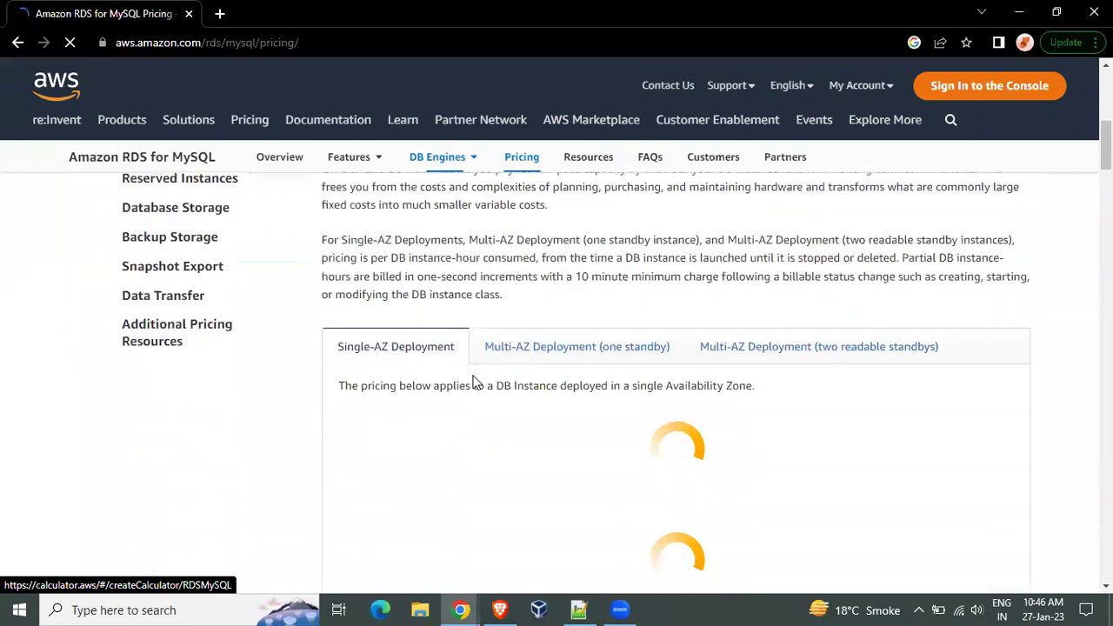
pyautogui.scroll(-4, 475, 382)
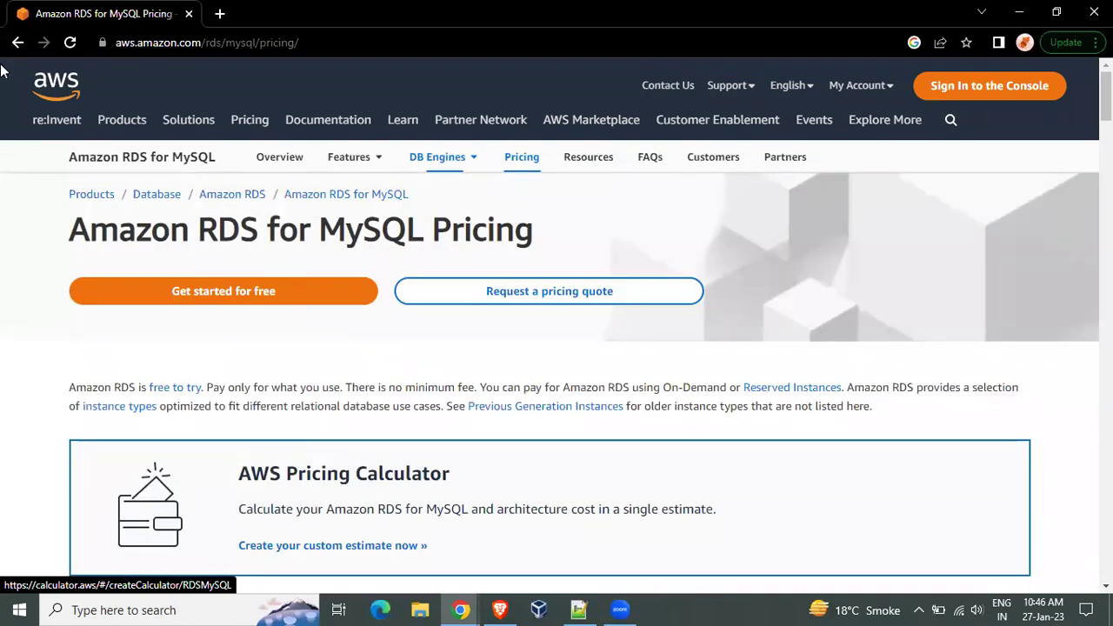
pyautogui.click(16, 43)
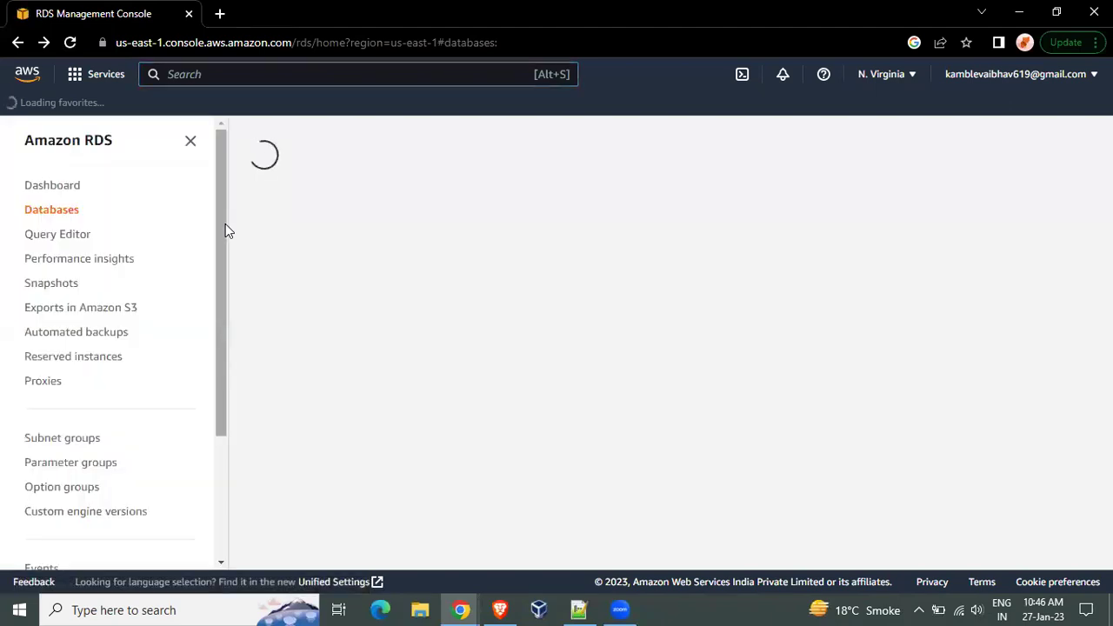
# Delete the manual snapshot demords-backup from the snapshots list.
pyautogui.click(53, 287)
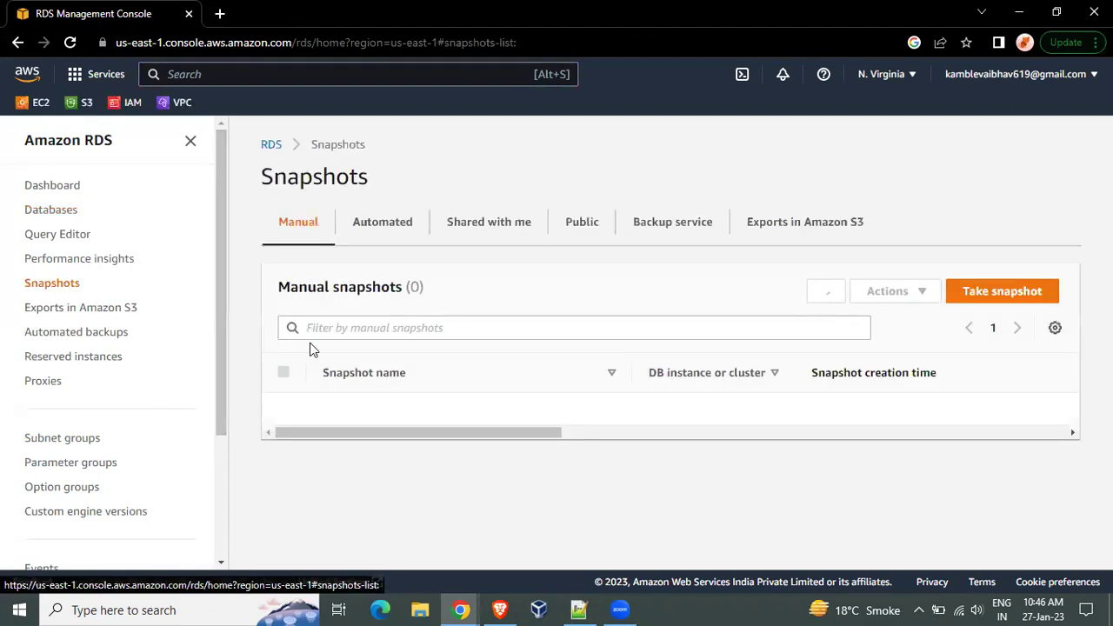
pyautogui.click(283, 410)
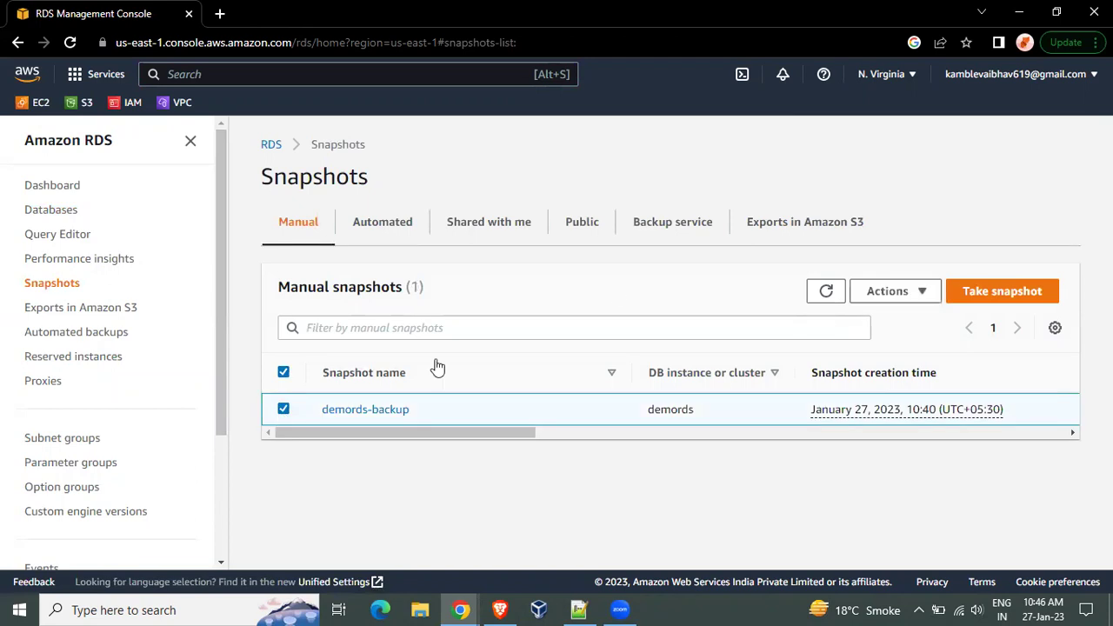
pyautogui.click(885, 288)
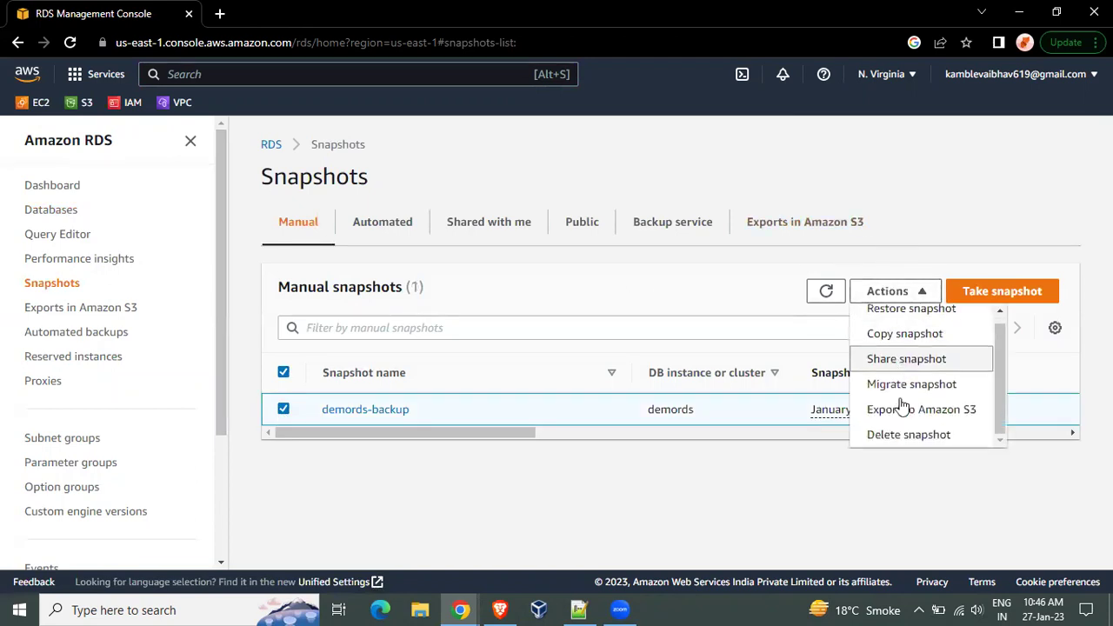
pyautogui.click(903, 442)
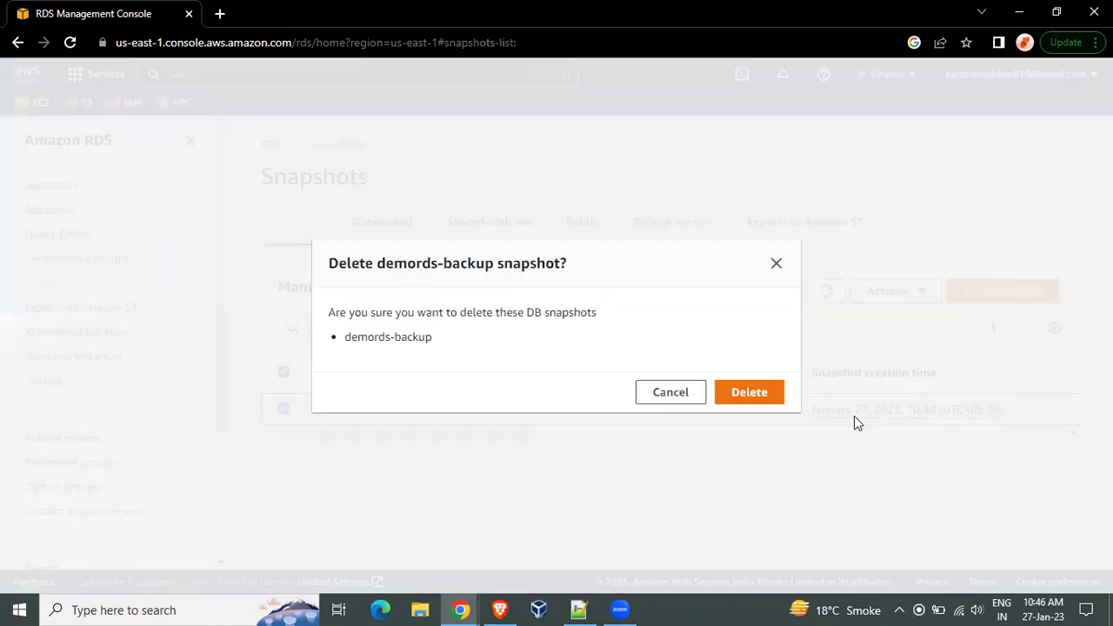
pyautogui.click(735, 396)
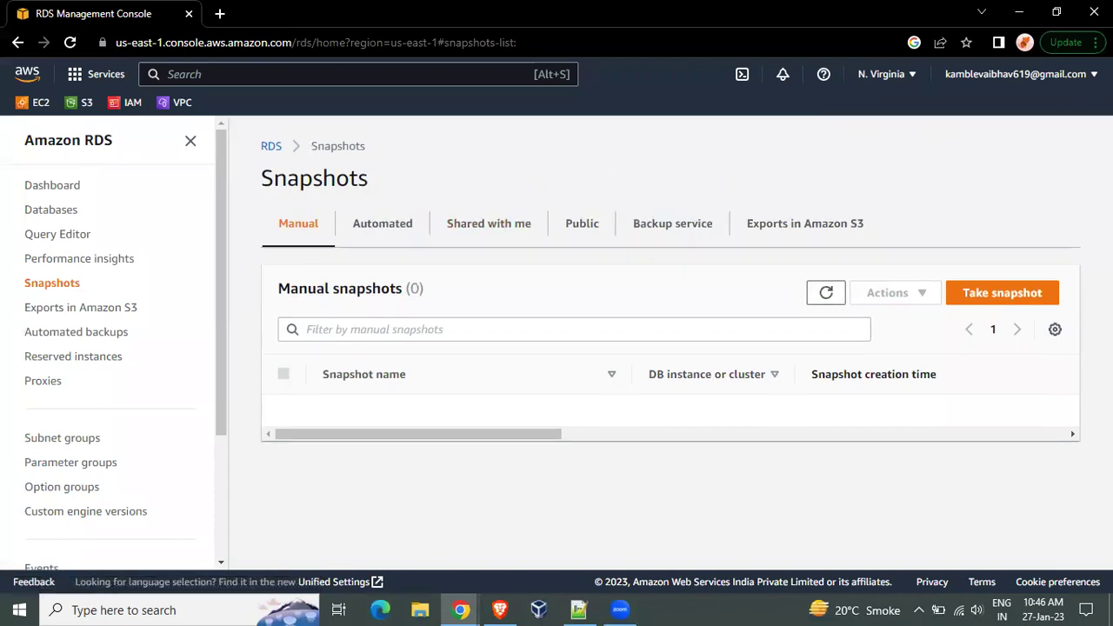
# Select the demords instance in the databases list and start its deletion.
pyautogui.click(53, 211)
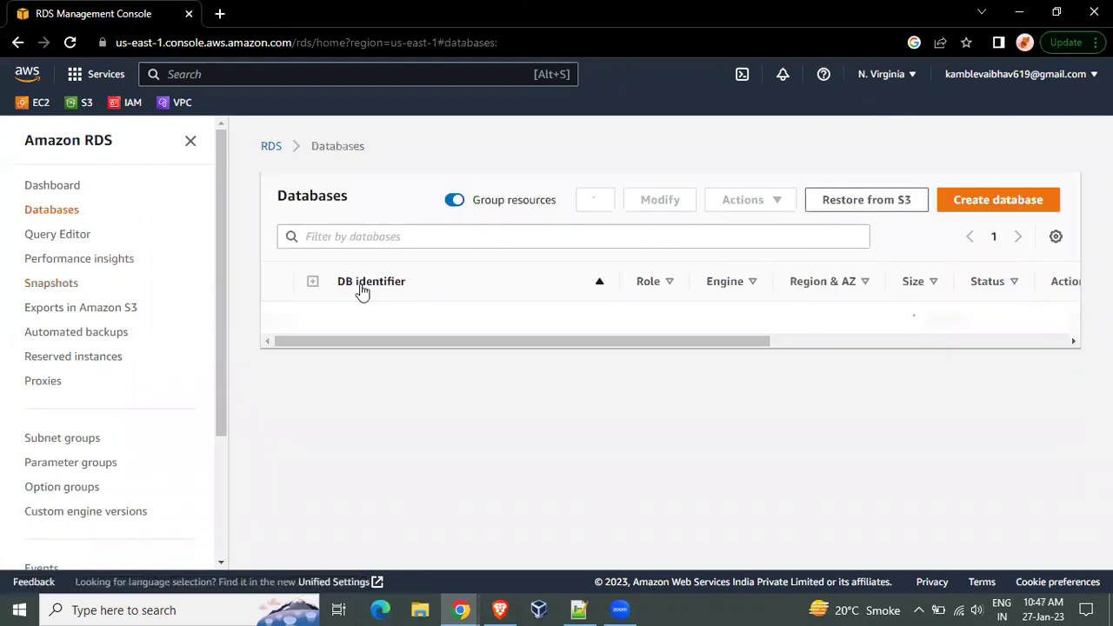
pyautogui.click(283, 318)
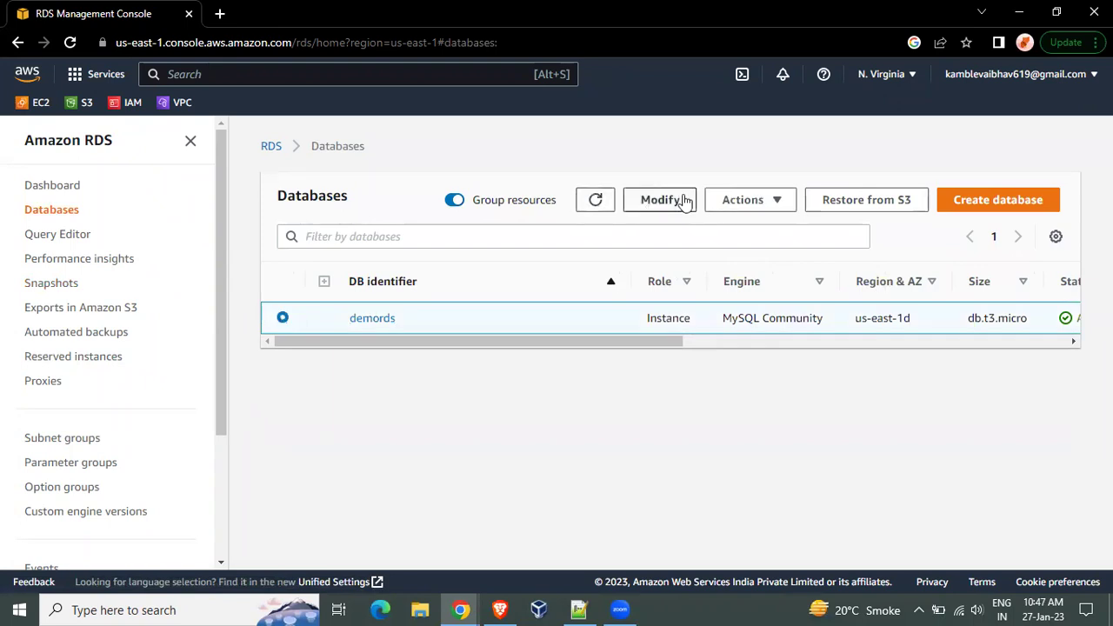
pyautogui.click(733, 200)
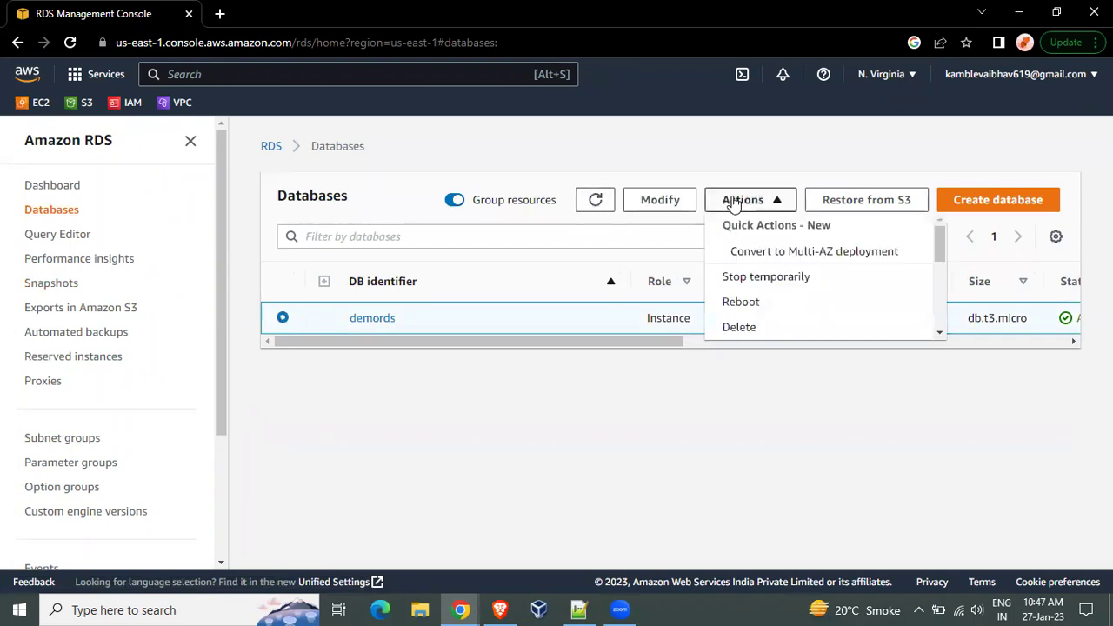
pyautogui.click(782, 328)
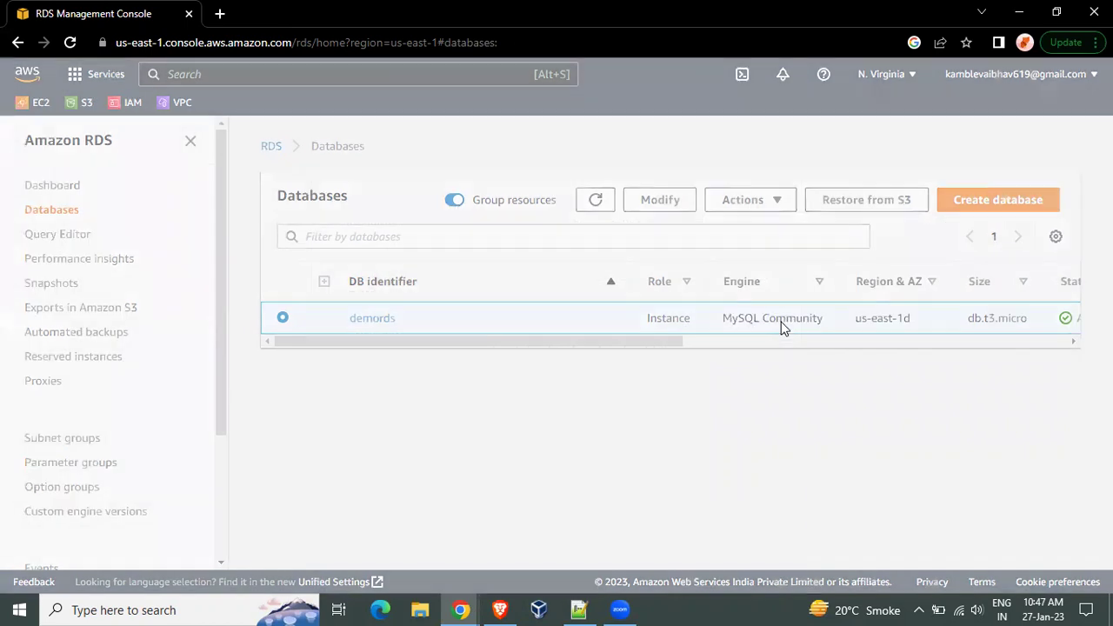
# Turn off retaining automated backups for the demords deletion and enter "delete" as the confirmation text.
pyautogui.click(334, 330)
pyautogui.click(390, 455)
pyautogui.write('Delete')
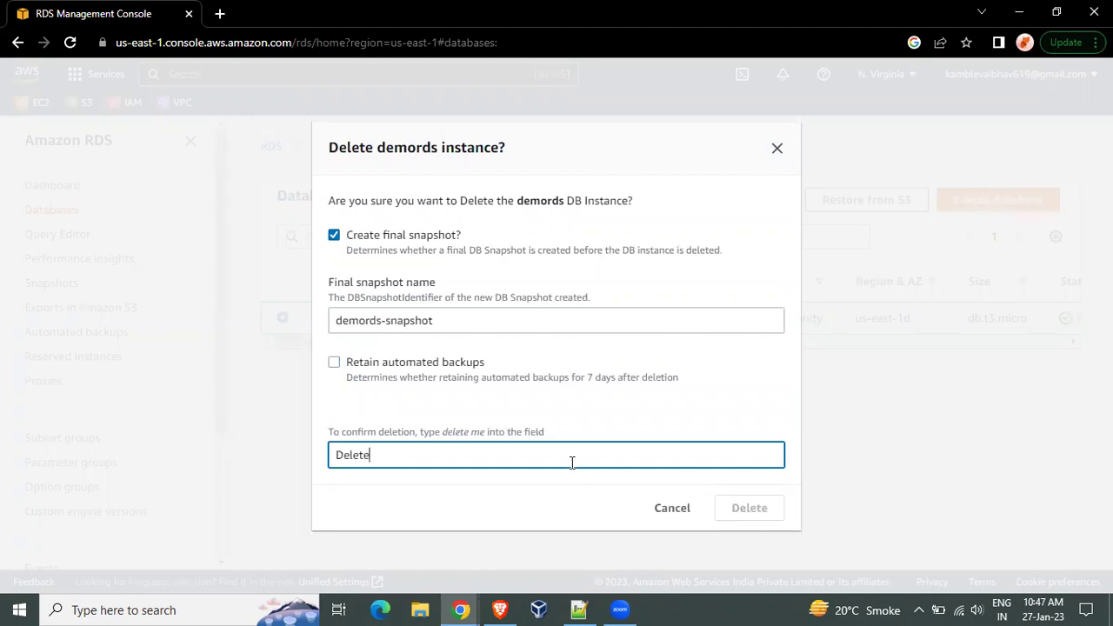
pyautogui.press('BackSpace')
pyautogui.press('BackSpace')
pyautogui.press('BackSpace')
pyautogui.press('BackSpace')
pyautogui.press('BackSpace')
pyautogui.write('dele')
# Try the deletion without a final snapshot, acknowledging the loss of automated backups, and re-enable the final snapshot and retained backups.
pyautogui.click(335, 236)
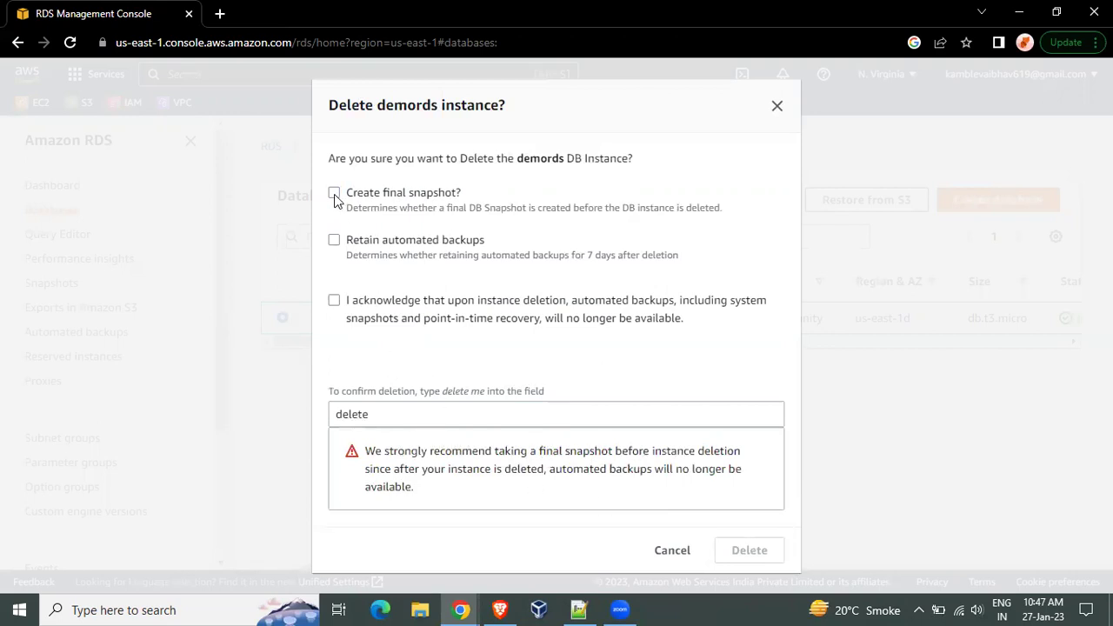
pyautogui.click(334, 300)
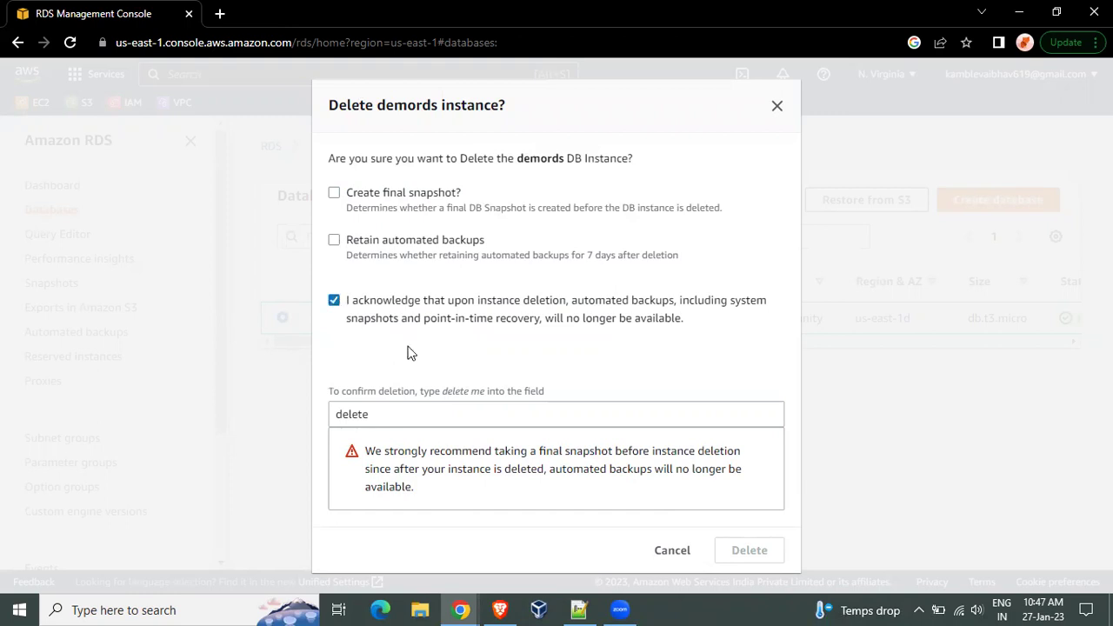
pyautogui.click(334, 193)
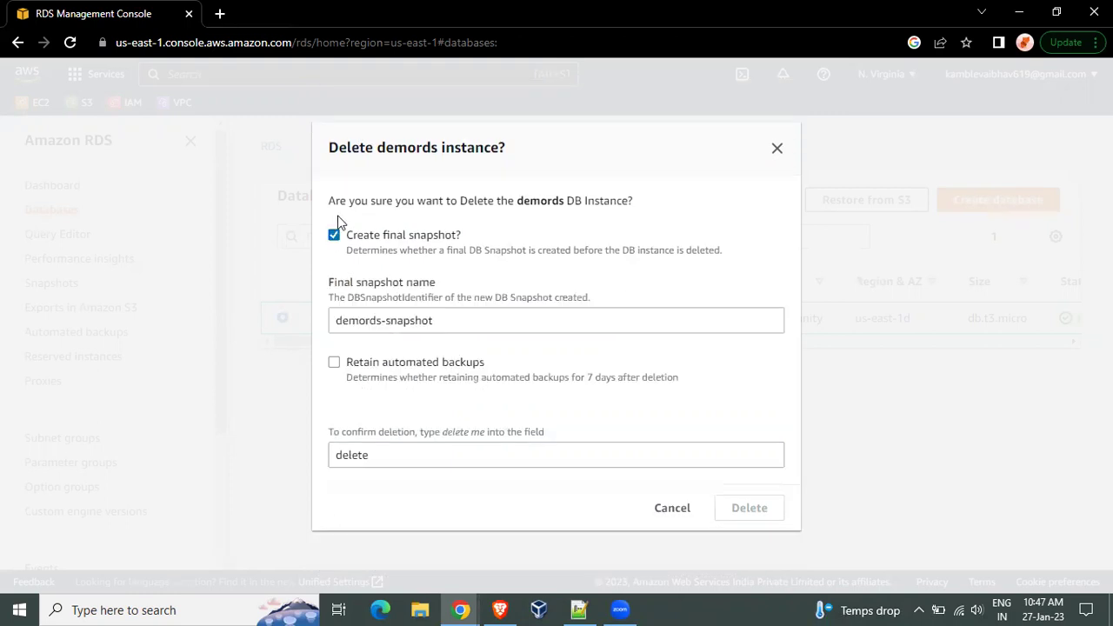
pyautogui.click(334, 363)
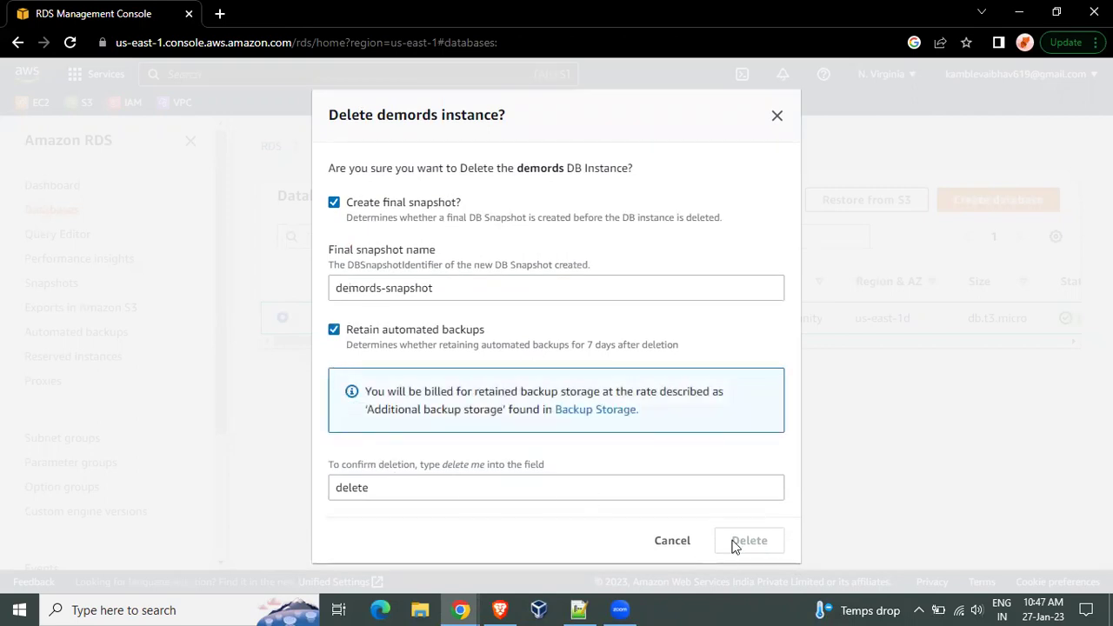
# Try the final snapshot name demords-snapshot as the deletion confirmation text.
pyautogui.click(495, 290)
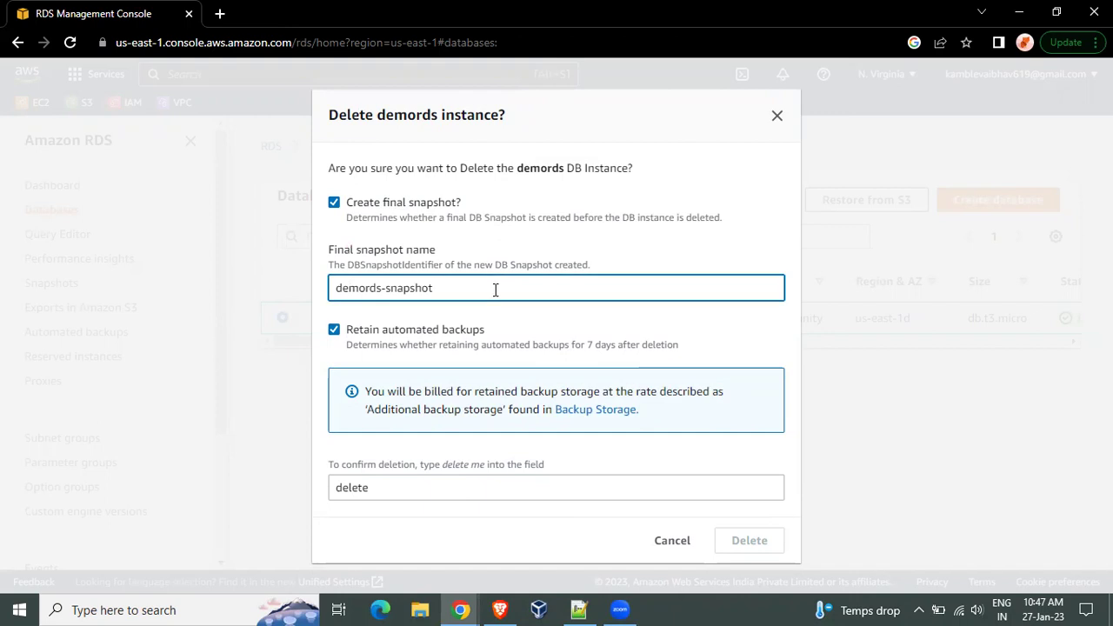
pyautogui.tripleClick(494, 290)
pyautogui.hotkey('ctrl', 'c')
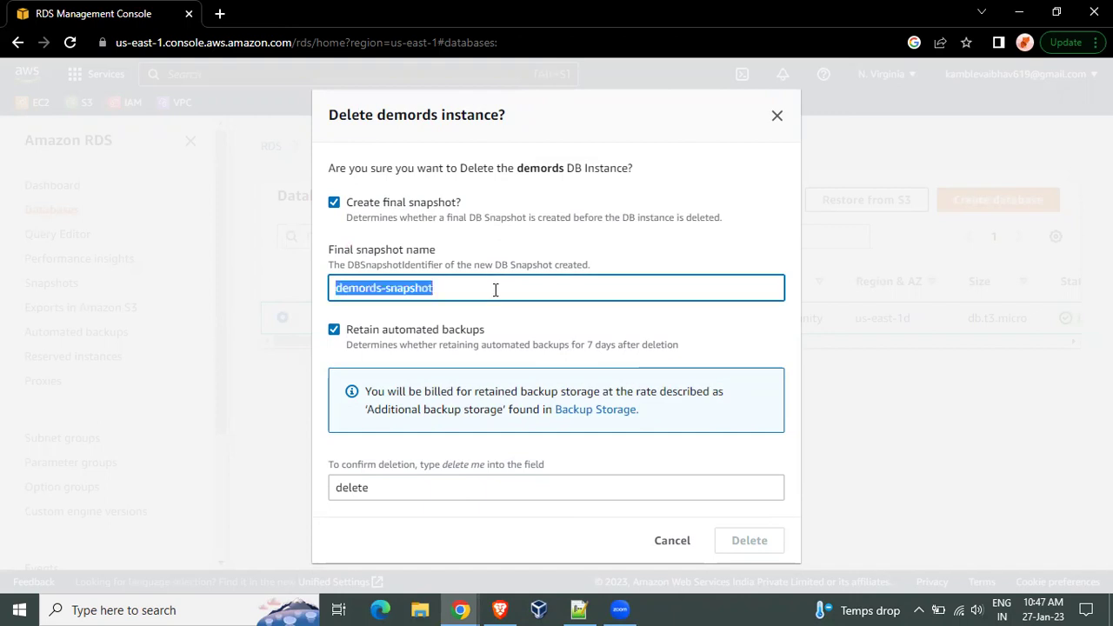
pyautogui.click(469, 490)
pyautogui.hotkey('ctrl', 'a')
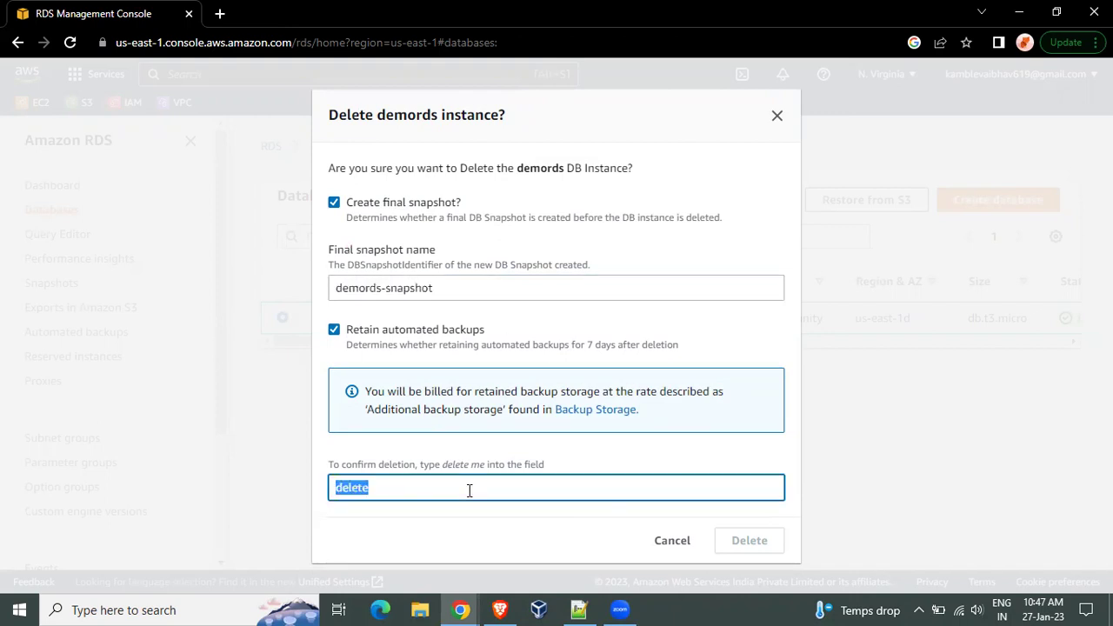
pyautogui.hotkey('ctrl', 'v')
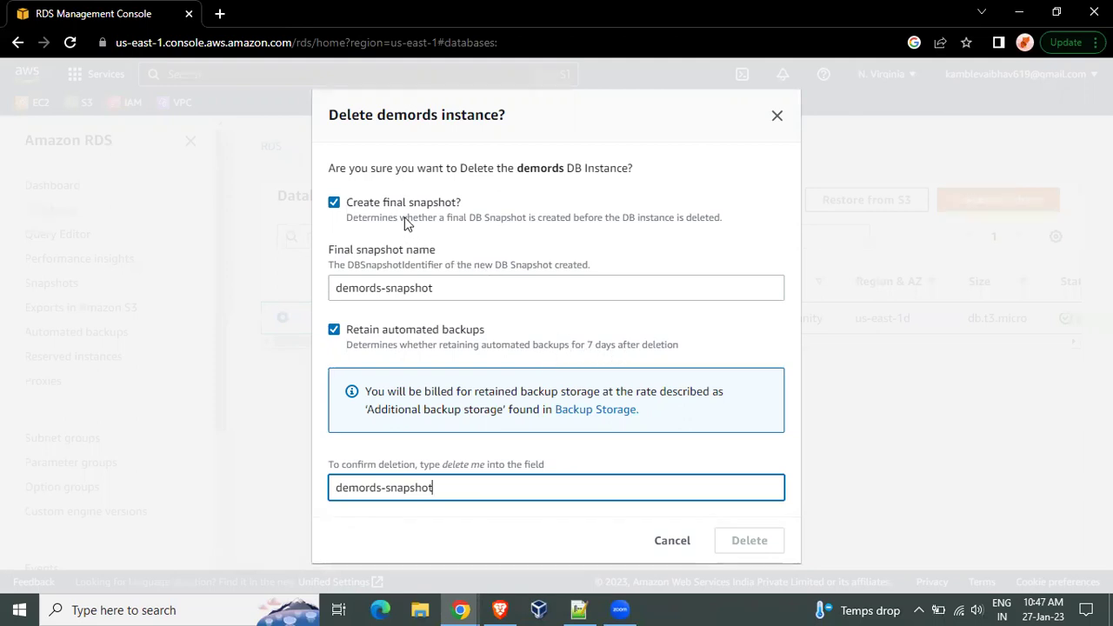
# Replace the confirmation text with "delete me" and delete the demords instance, keeping the final snapshot and automated backups.
pyautogui.tripleClick(452, 487)
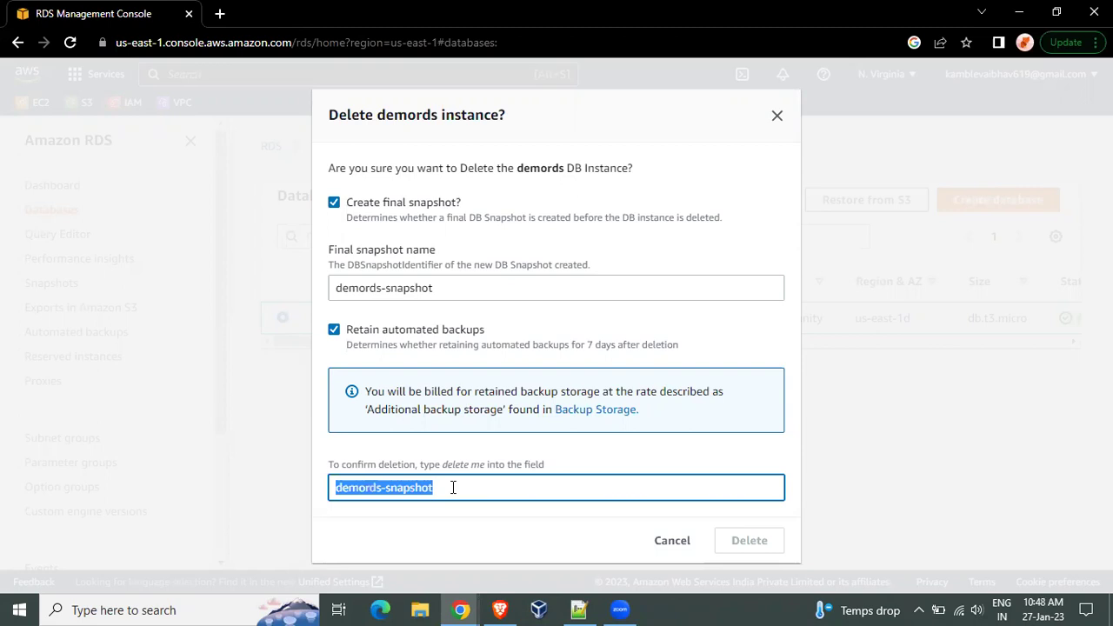
pyautogui.press('BackSpace')
pyautogui.write('delete m')
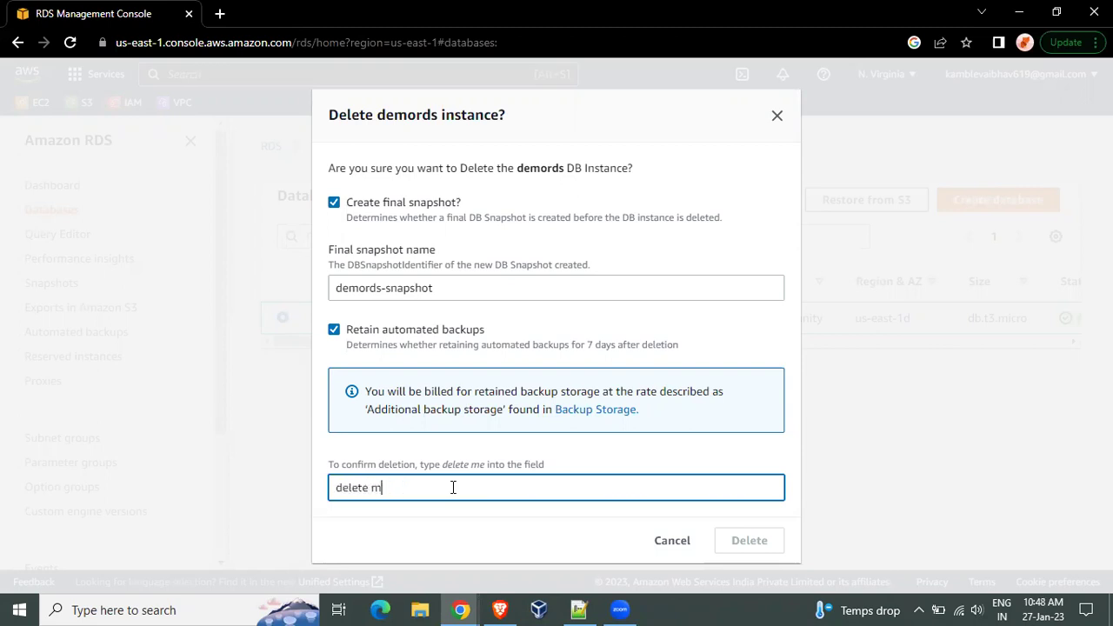
pyautogui.write('e')
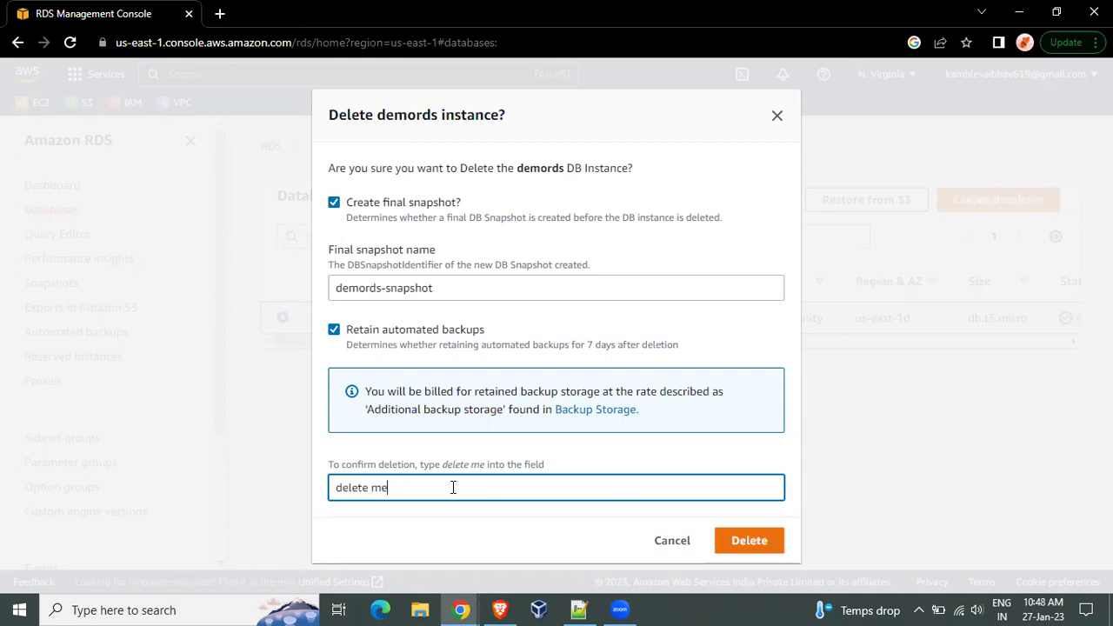
pyautogui.click(737, 543)
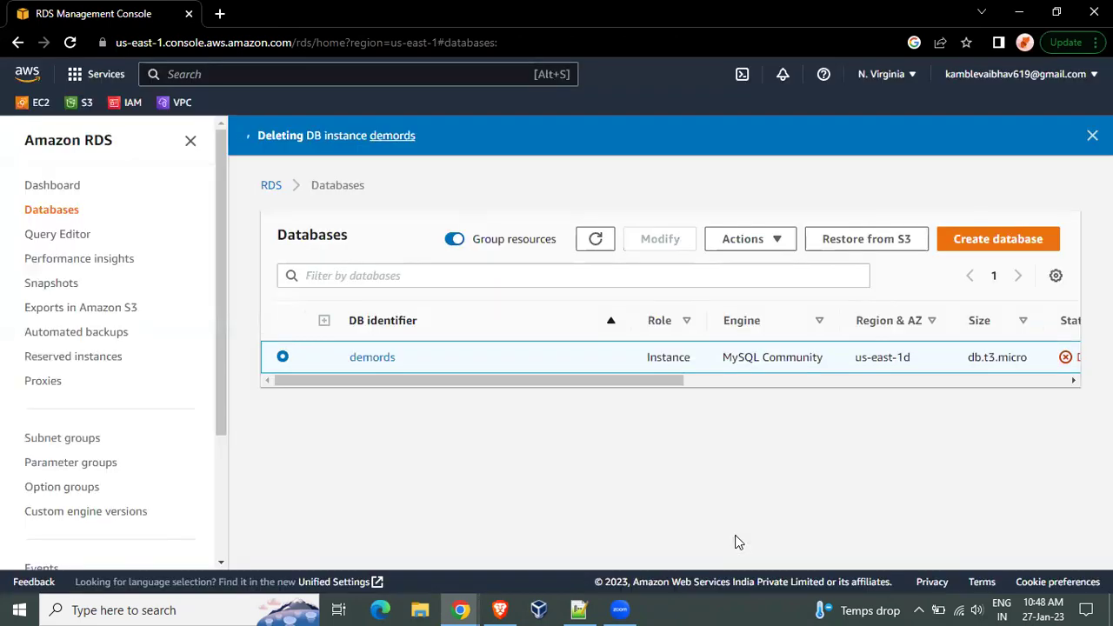
# Check the demords instance's deletion status and activity columns in the databases list.
pyautogui.moveTo(604, 383); pyautogui.dragTo(860, 381)
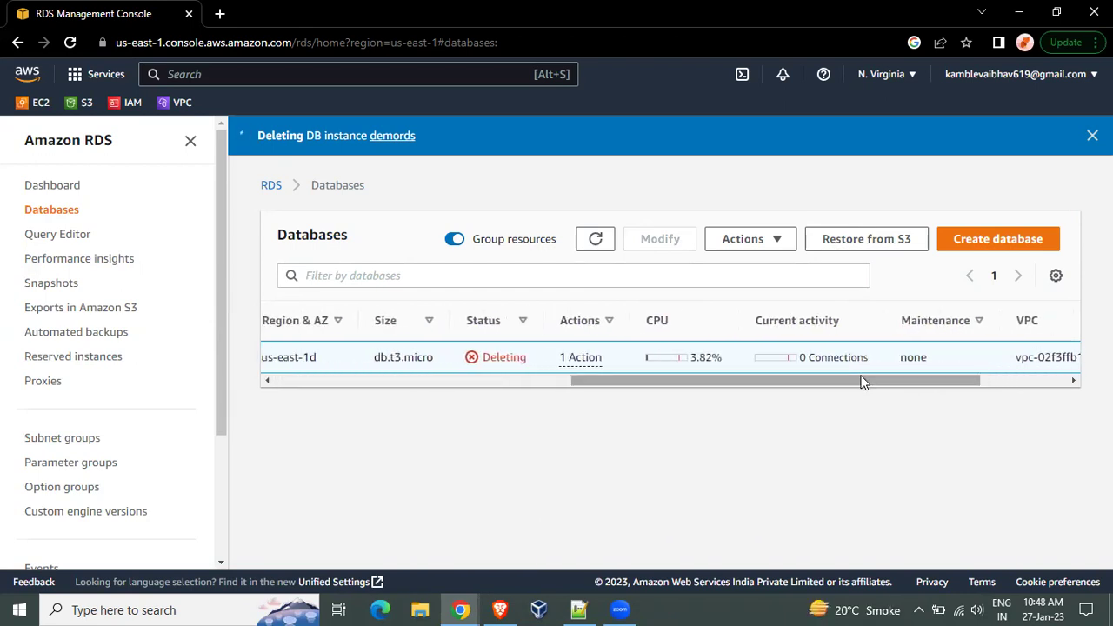
pyautogui.click(538, 383)
pyautogui.moveTo(415, 380); pyautogui.dragTo(365, 376)
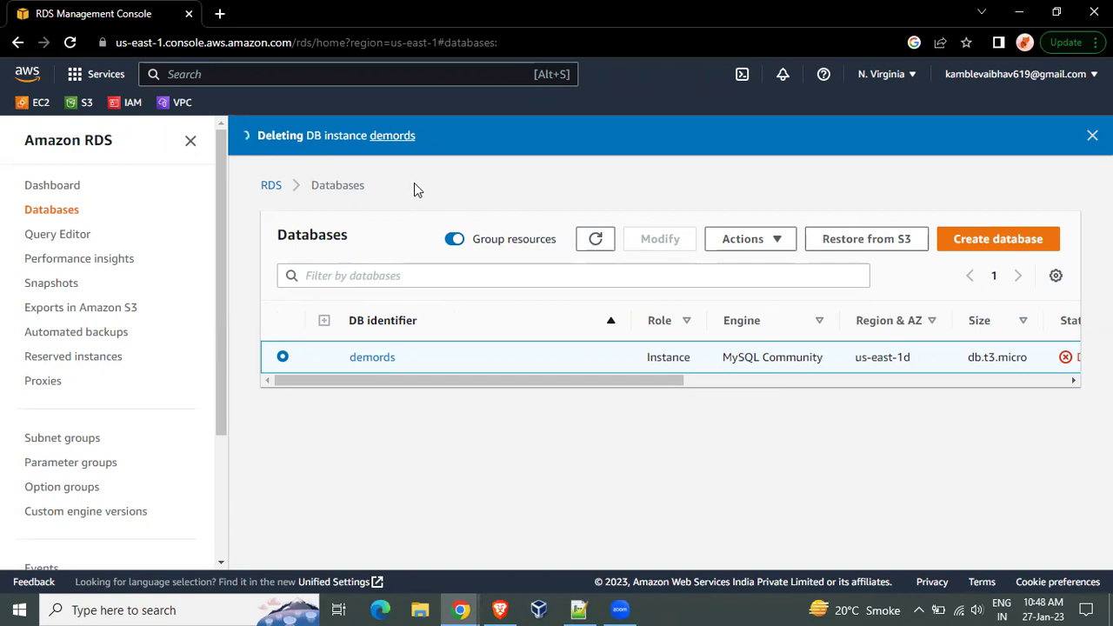
# Switch to the Chrome window with the AWS Database Services presentation.
pyautogui.hotkey('alt', 'Tab')
pyautogui.hotkey('alt', 'Tab')
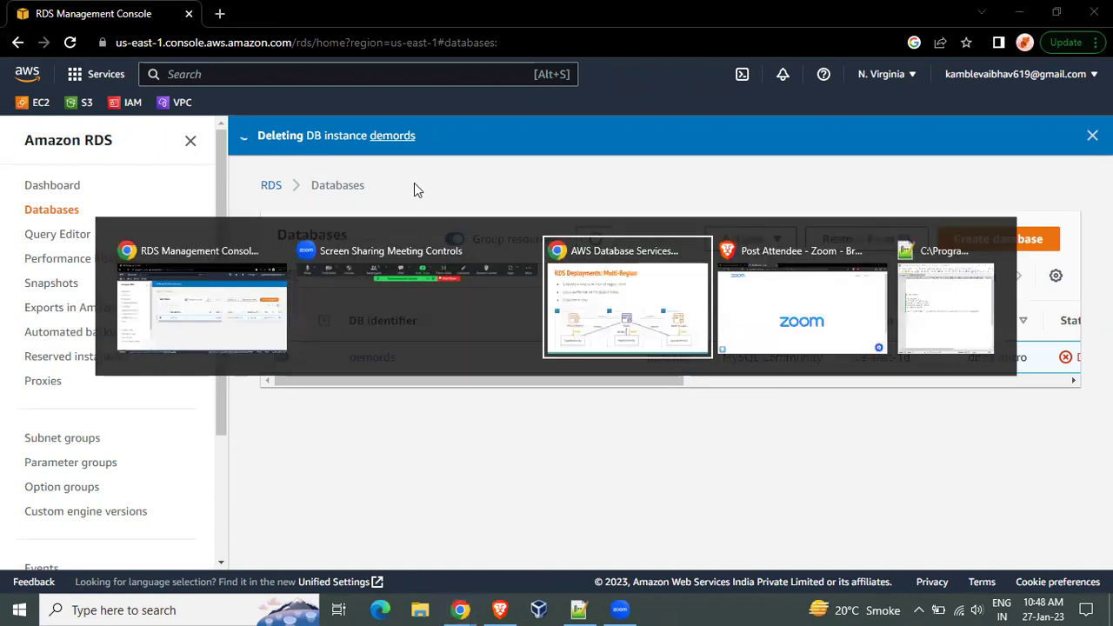